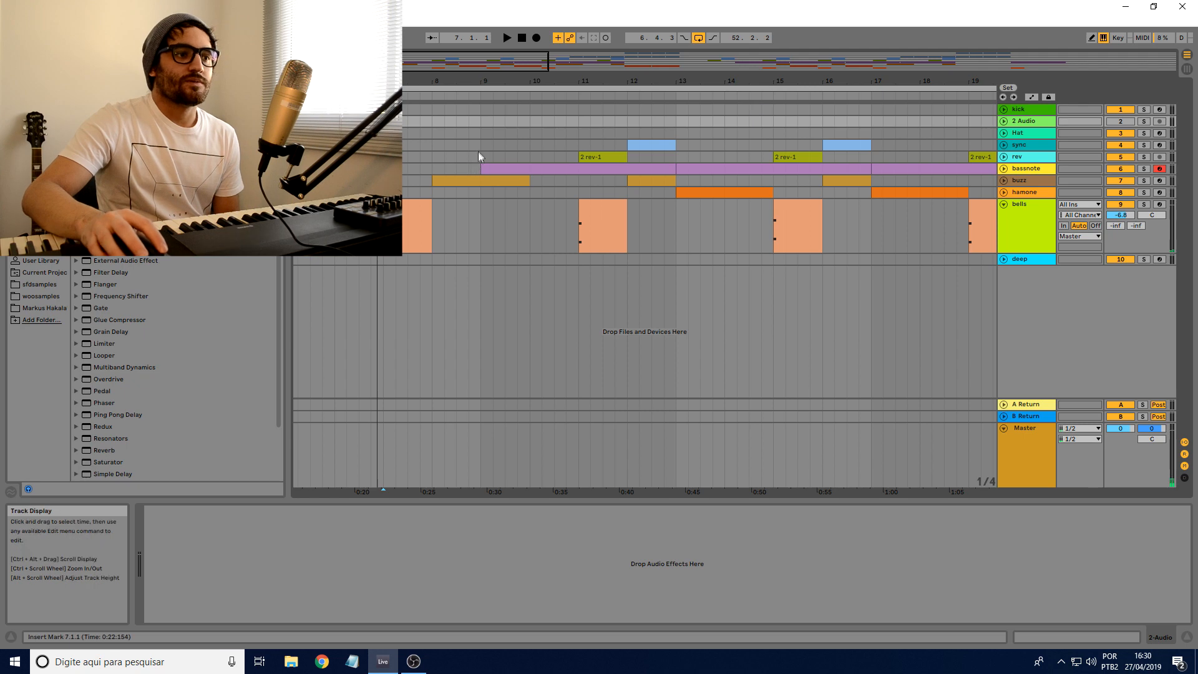
Step: Solo the bassnote track and bypass its Reverb, with its clip starting at bar 9 selected
click(1143, 169)
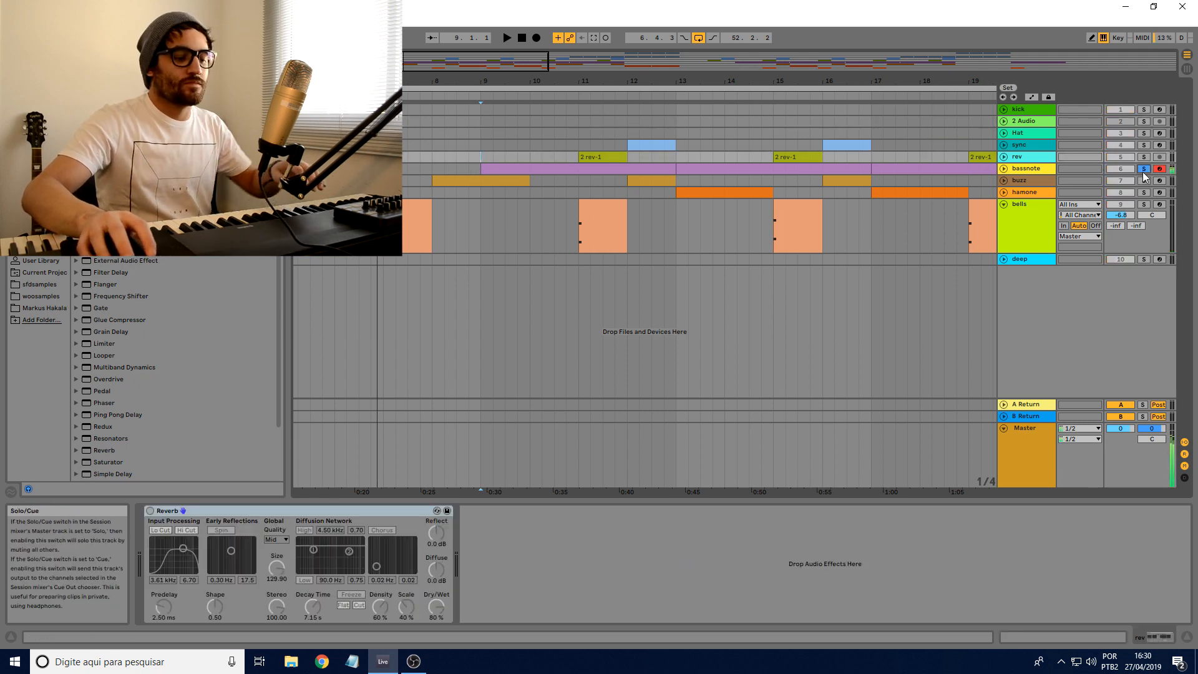
click(496, 166)
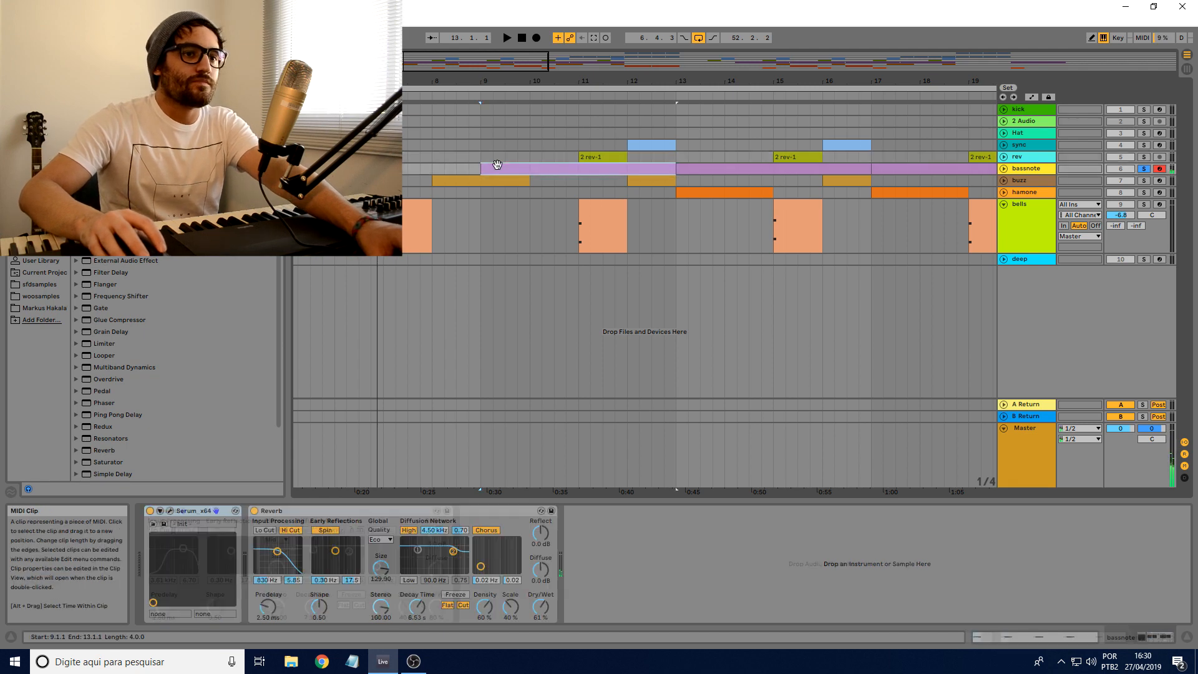
click(256, 511)
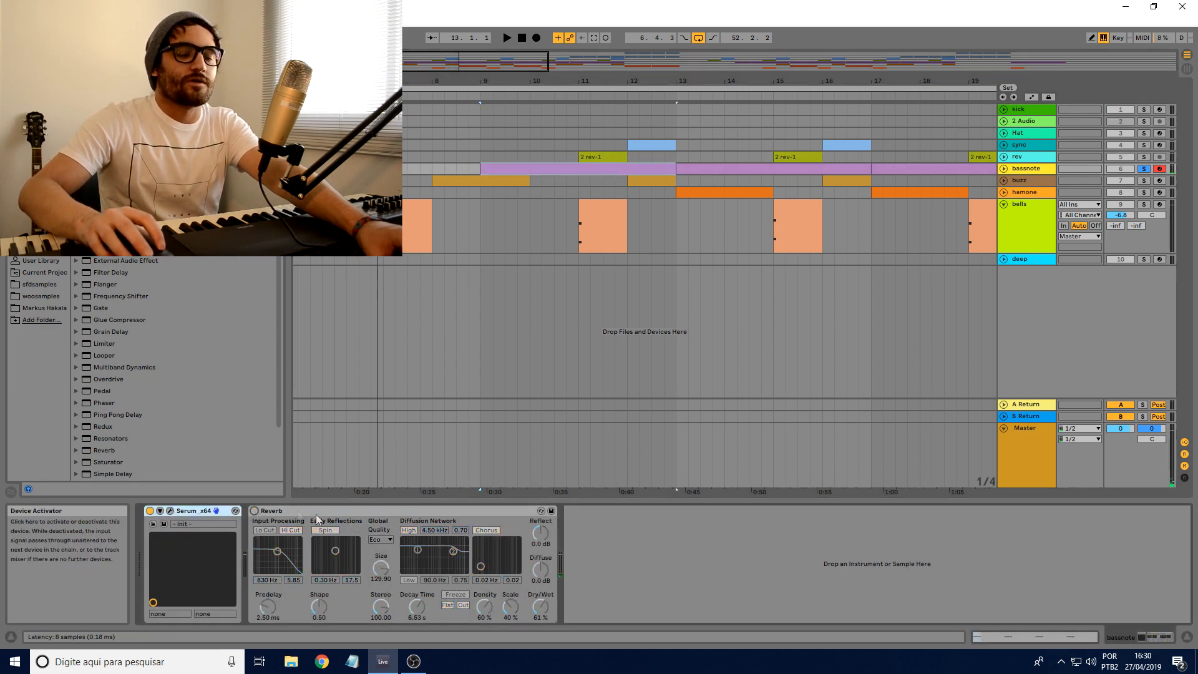
Step: Open the bassnote track's Serum editor and toggle its filter section to check it
click(170, 511)
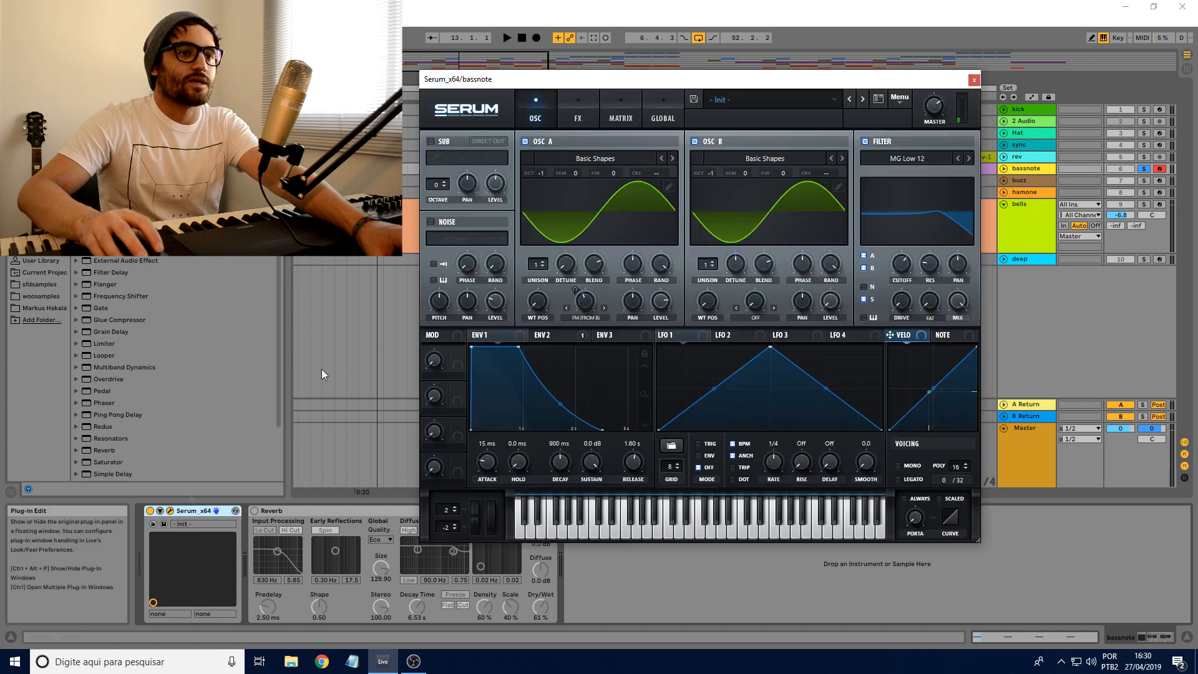
click(864, 141)
mouse_move(769, 87)
mouse_down()
mouse_move(748, 95)
mouse_move(778, 76)
mouse_up()
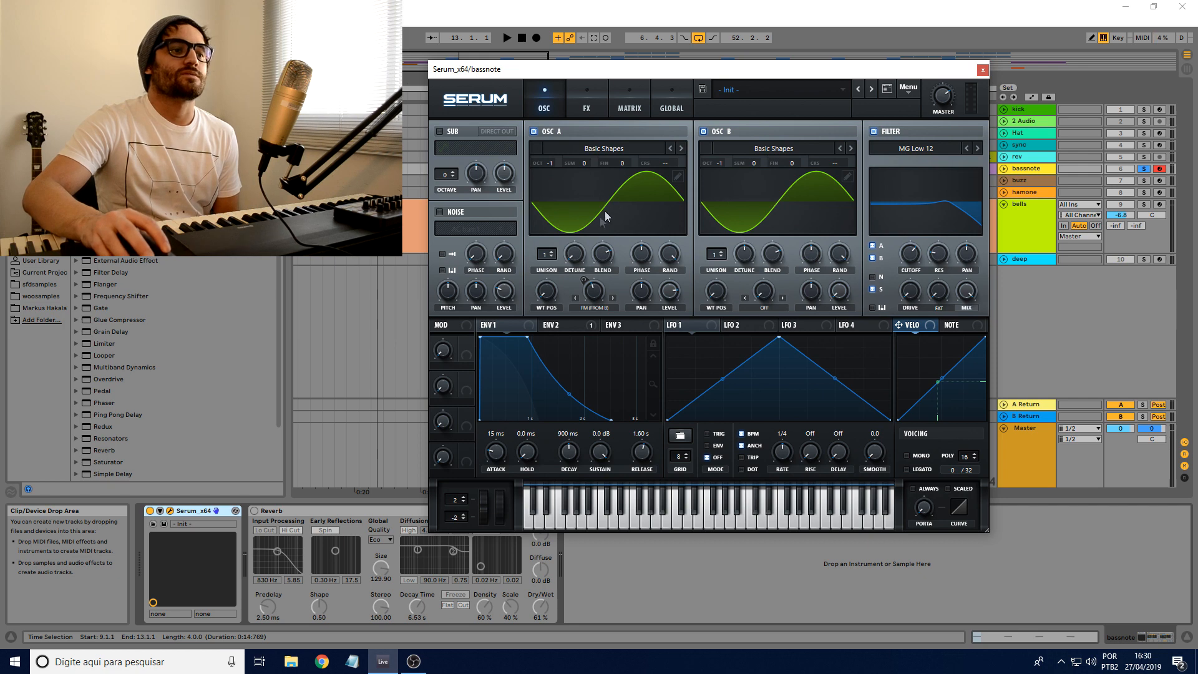
drag(574, 254, 545, 267)
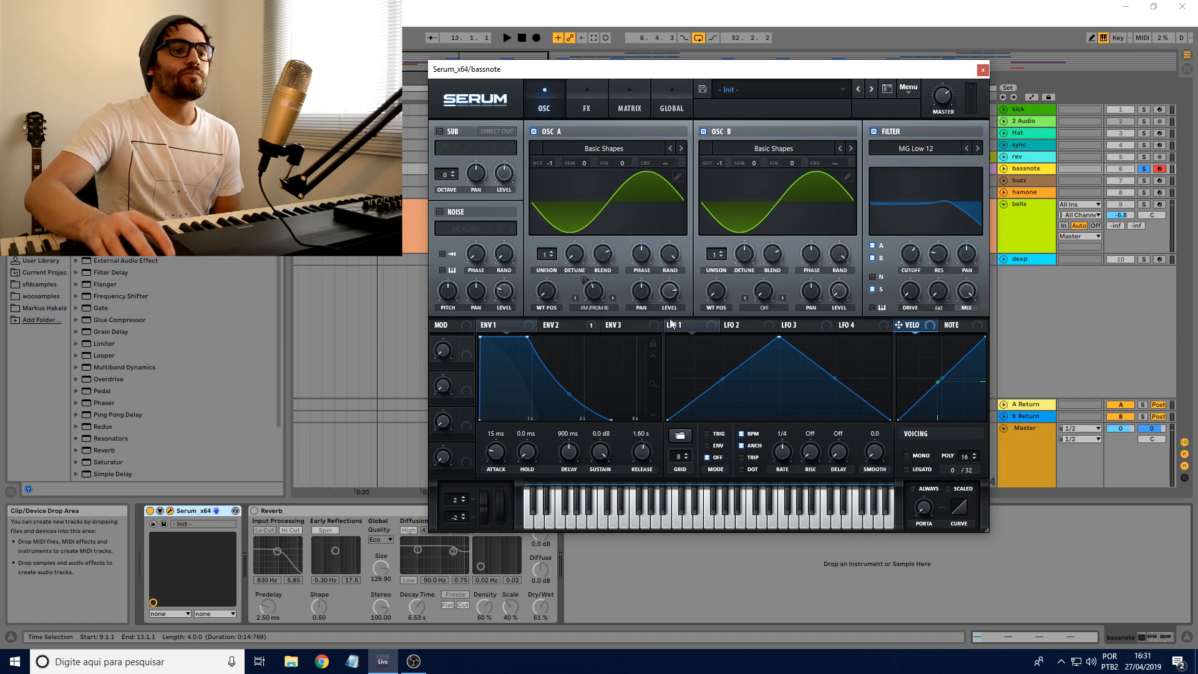
Step: Assign LFO 1 to oscillator A's coarse pitch and adjust the modulation depth
drag(712, 326, 645, 200)
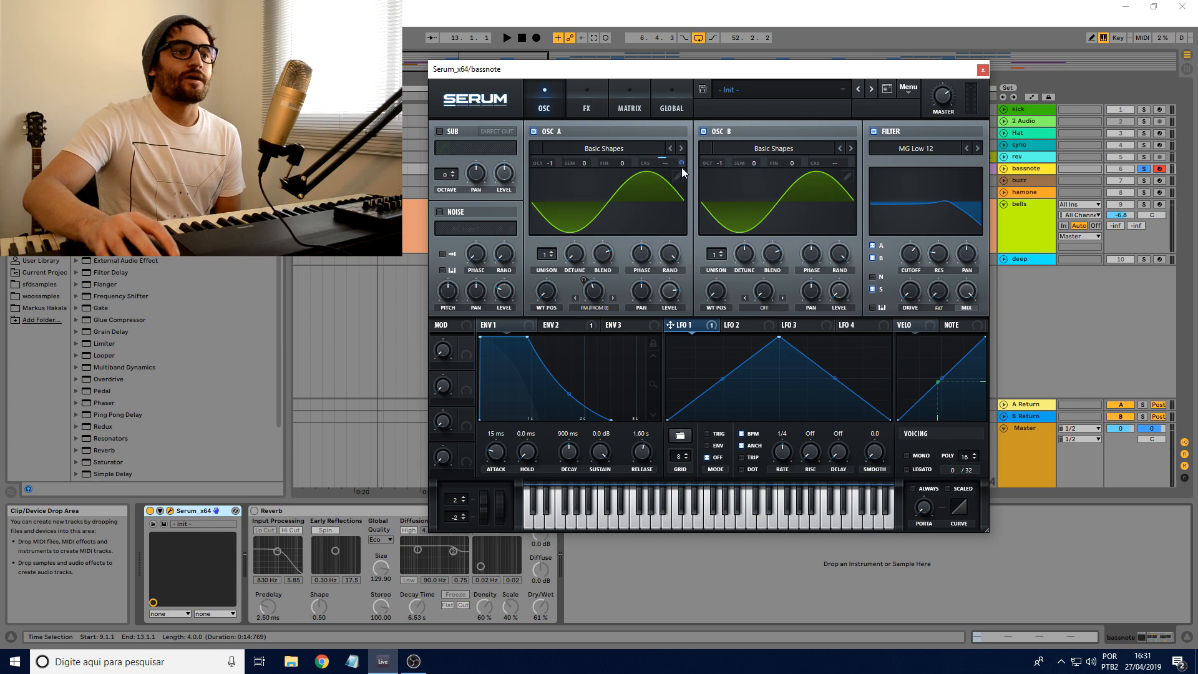
drag(682, 163, 682, 170)
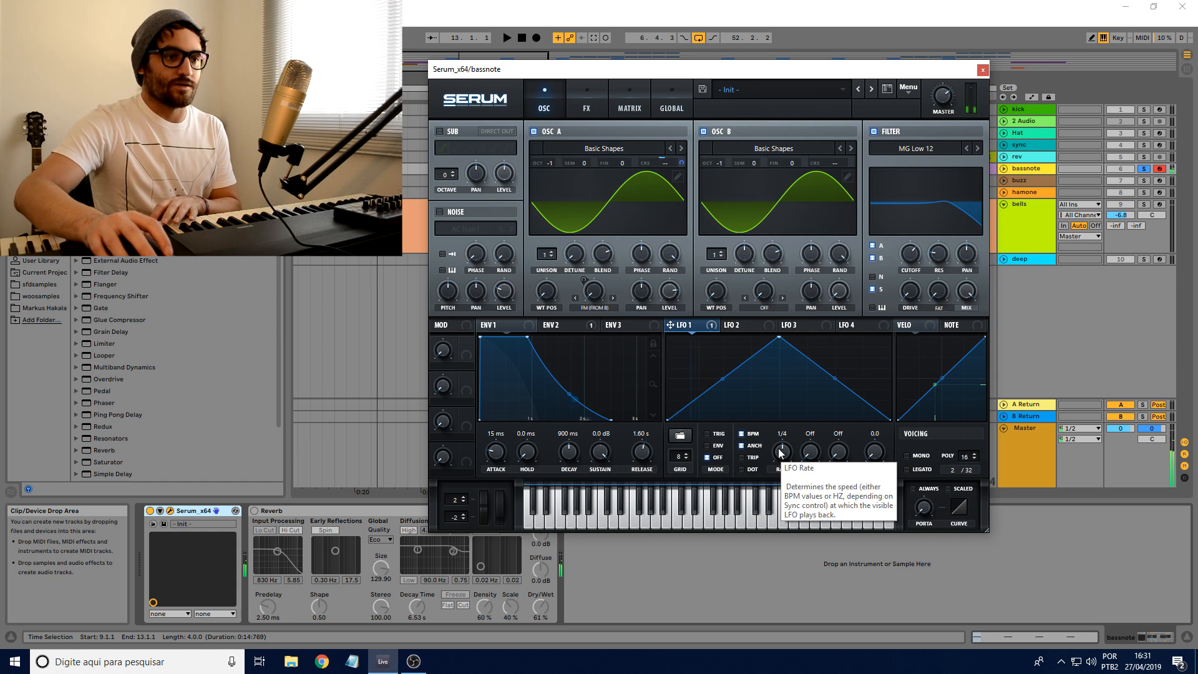
Step: Run LFO 1 without BPM sync at a rate of 0.6 Hz and set Env 1's release to 143 ms
click(742, 434)
drag(783, 472, 781, 462)
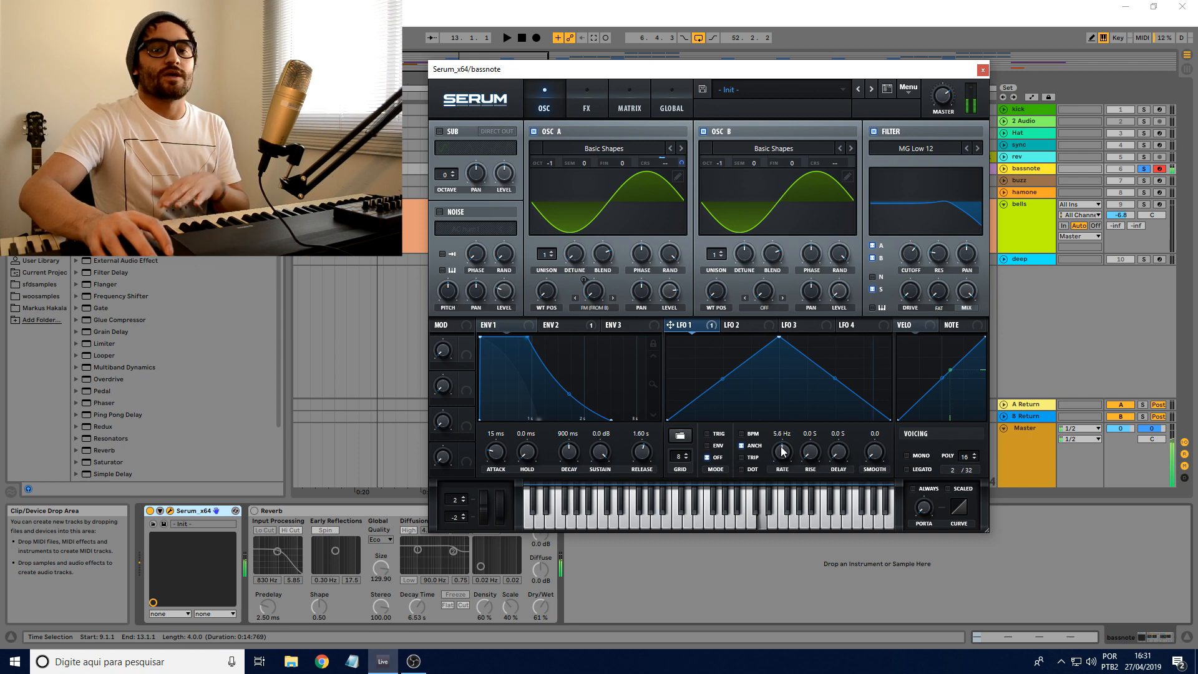
mouse_move(784, 451)
mouse_down()
mouse_move(783, 491)
mouse_move(784, 434)
mouse_move(781, 445)
mouse_up()
drag(643, 450, 644, 482)
drag(791, 457, 785, 521)
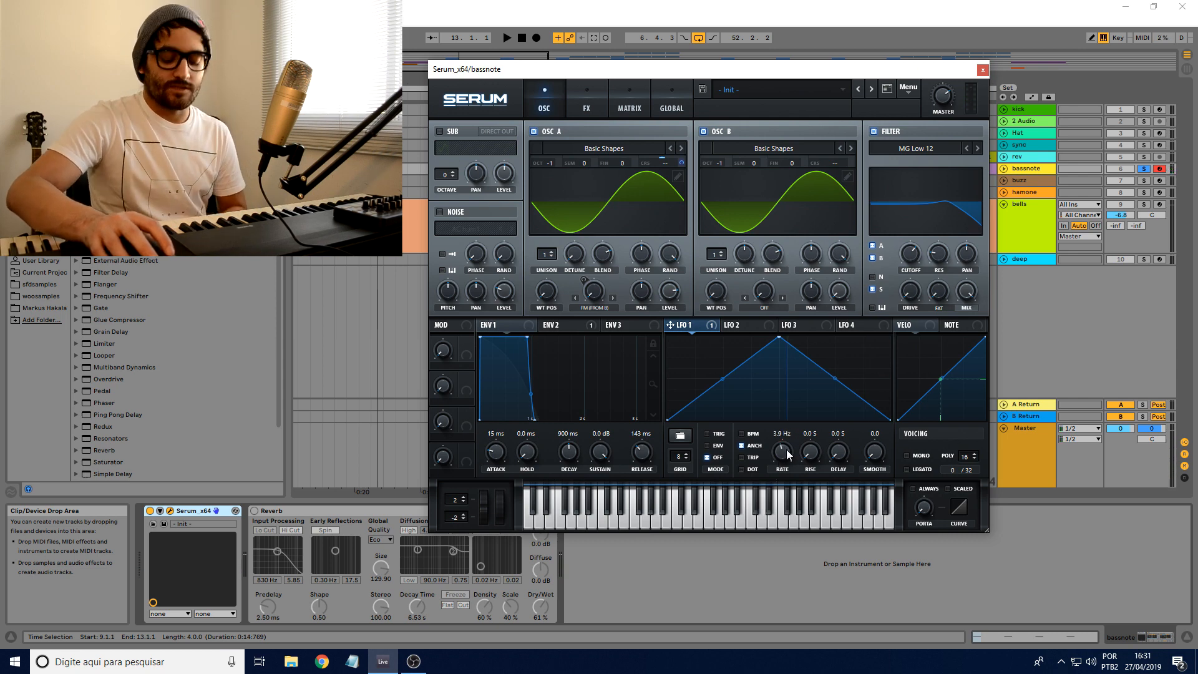
drag(785, 449, 784, 477)
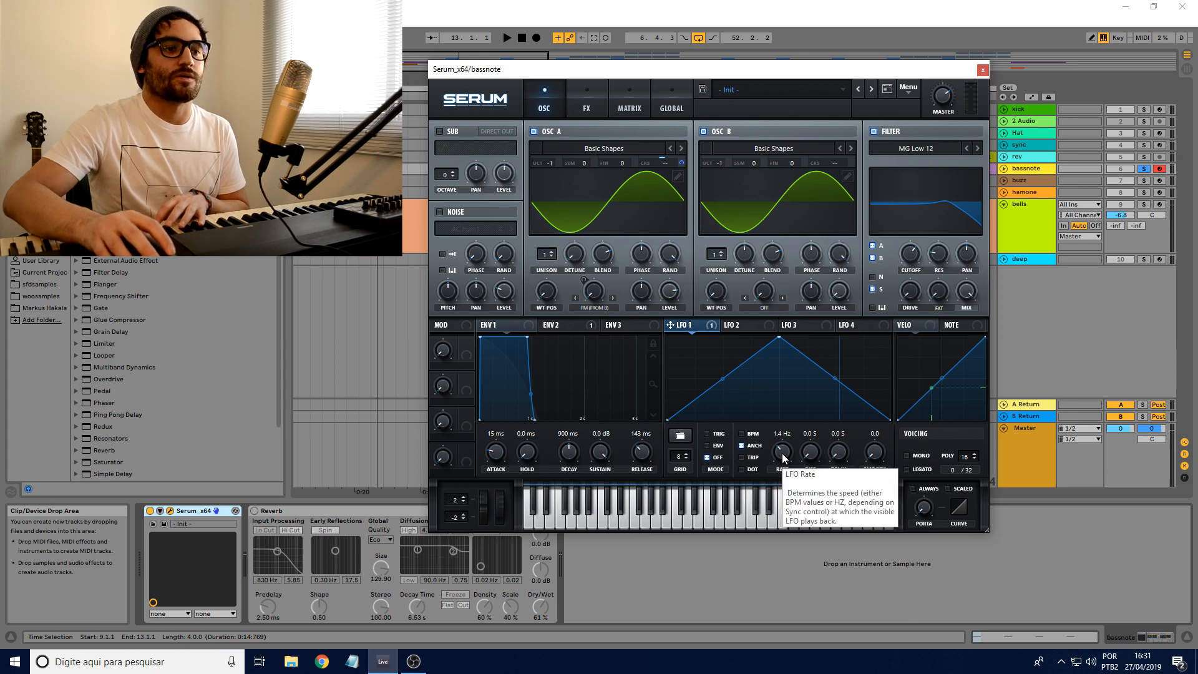
drag(783, 458, 786, 471)
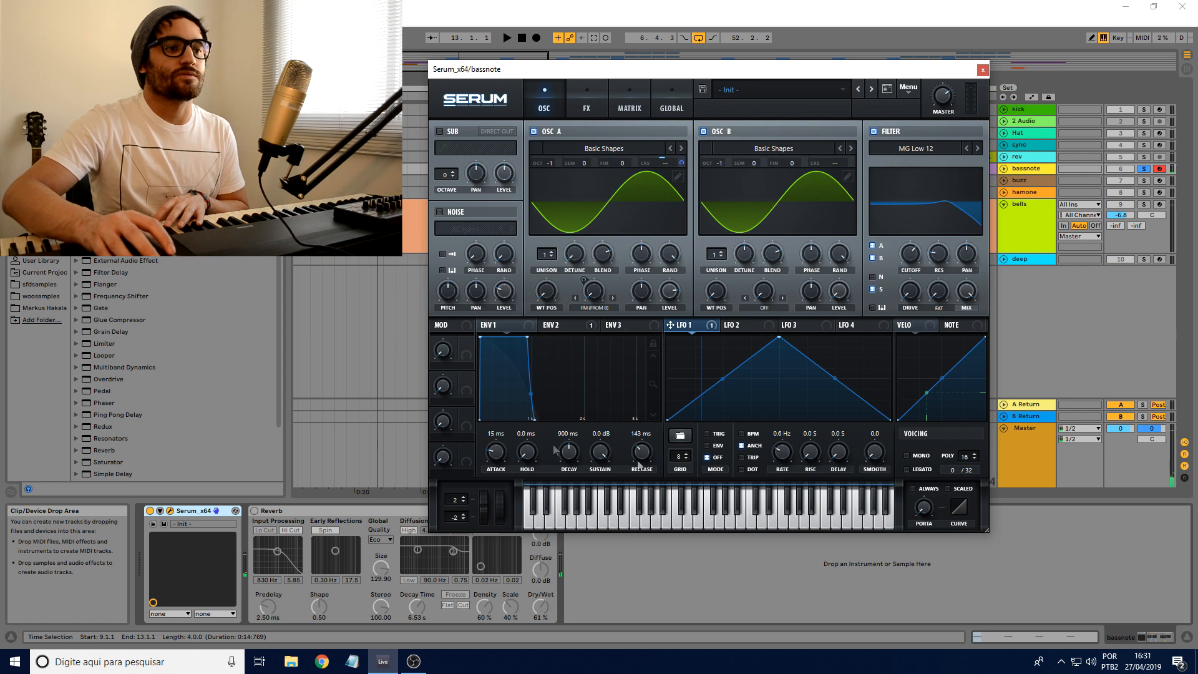
Step: Lengthen Env 1's release to 553 ms and raise oscillator A's FM warp to about 50%
drag(643, 455, 642, 436)
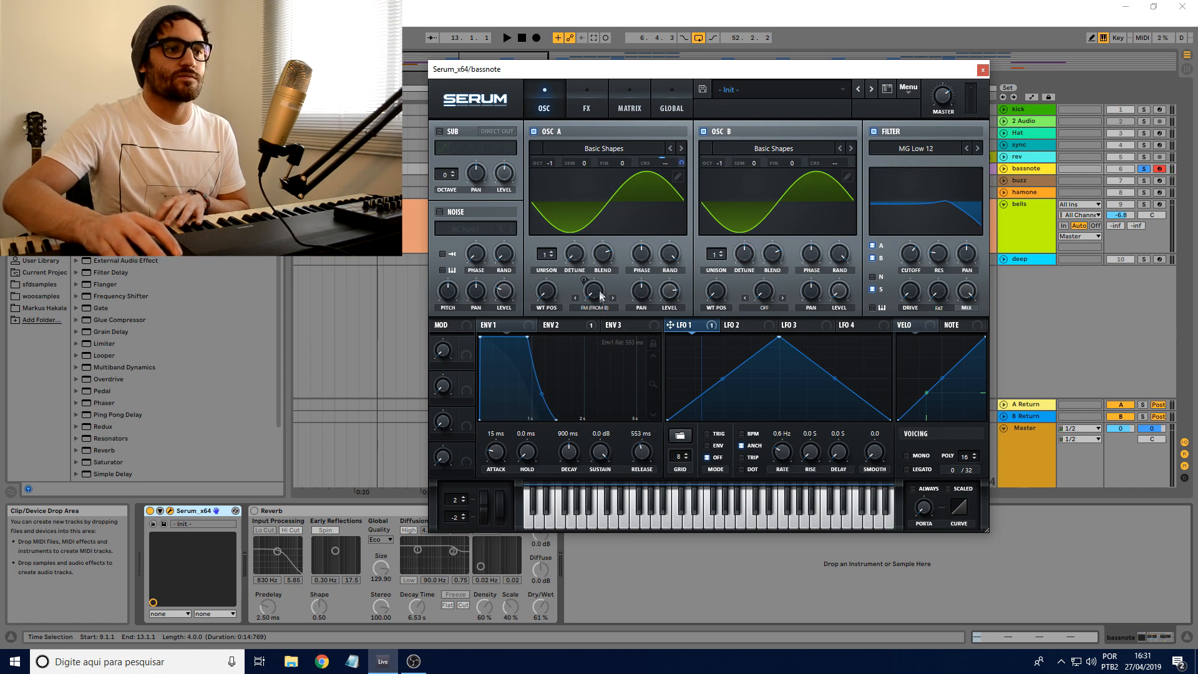
drag(597, 275, 597, 218)
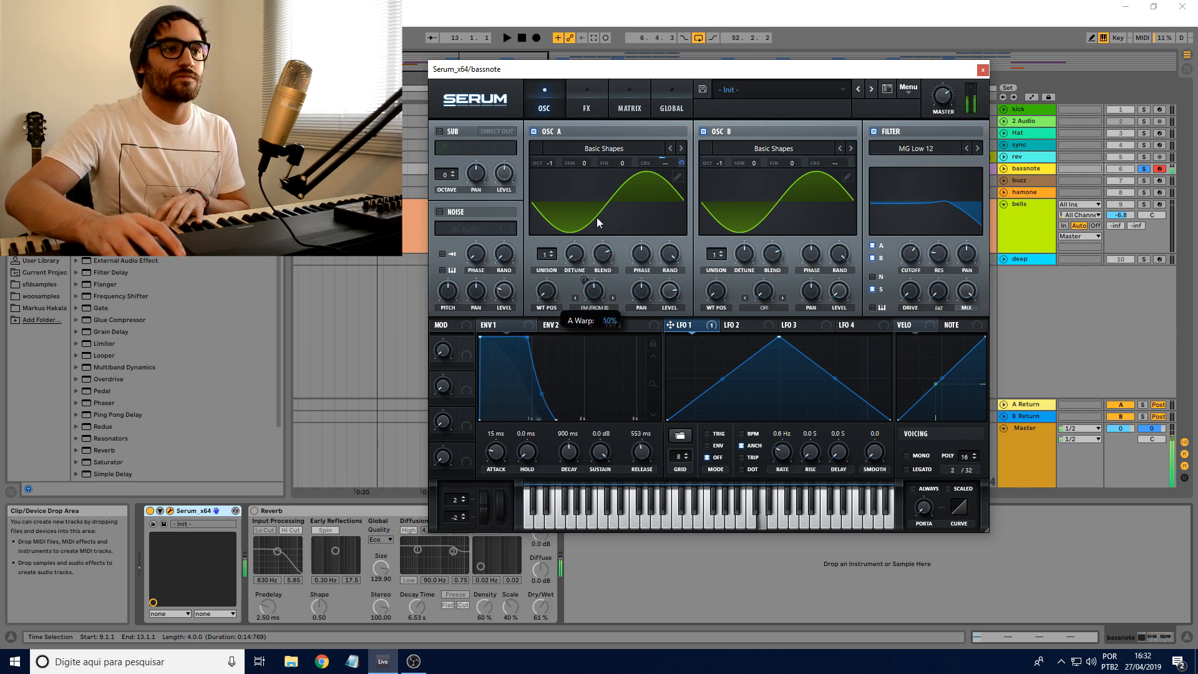
Step: Remove all modulation destinations from LFO 1
drag(682, 163, 682, 211)
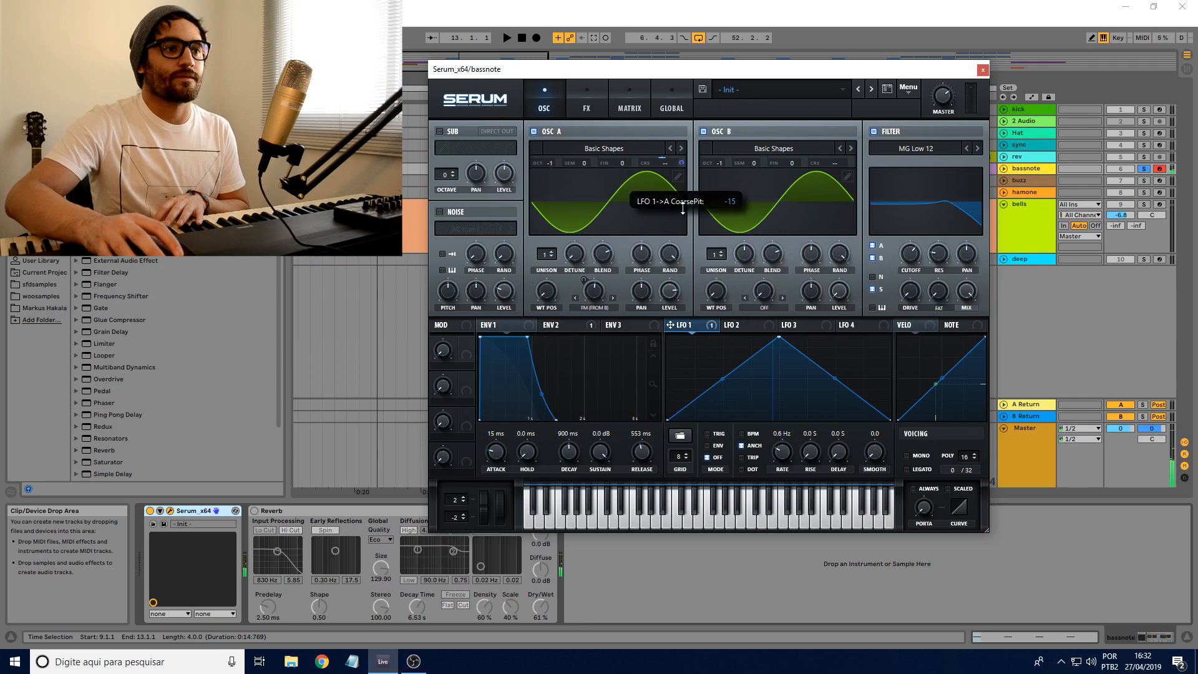
right_click(680, 164)
right_click(709, 326)
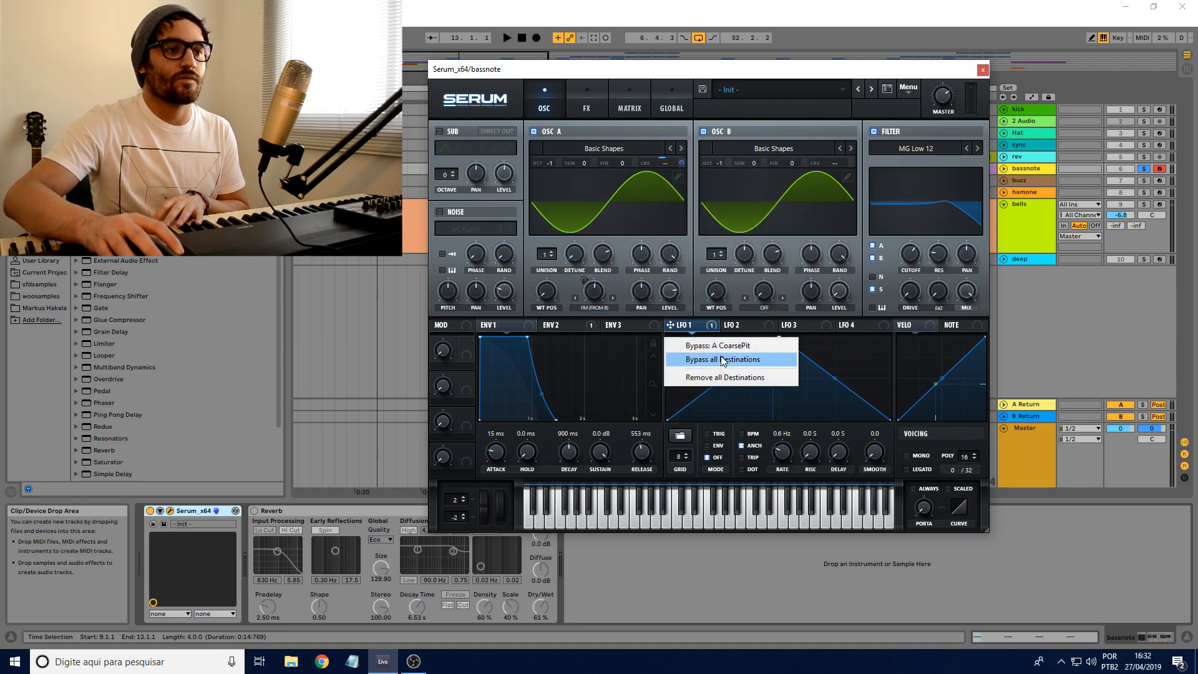
click(721, 377)
Step: Set Env 1's release to 885 ms and vary oscillator A's FM amount from oscillator B
drag(642, 462, 591, 317)
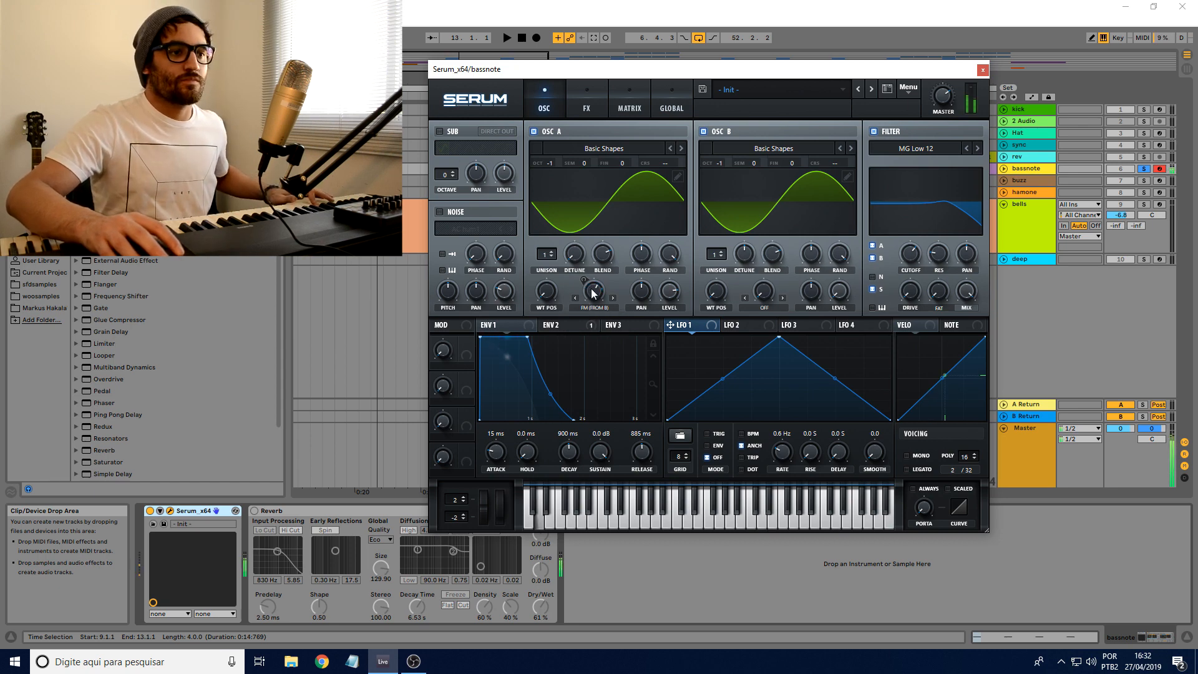
drag(592, 290, 595, 300)
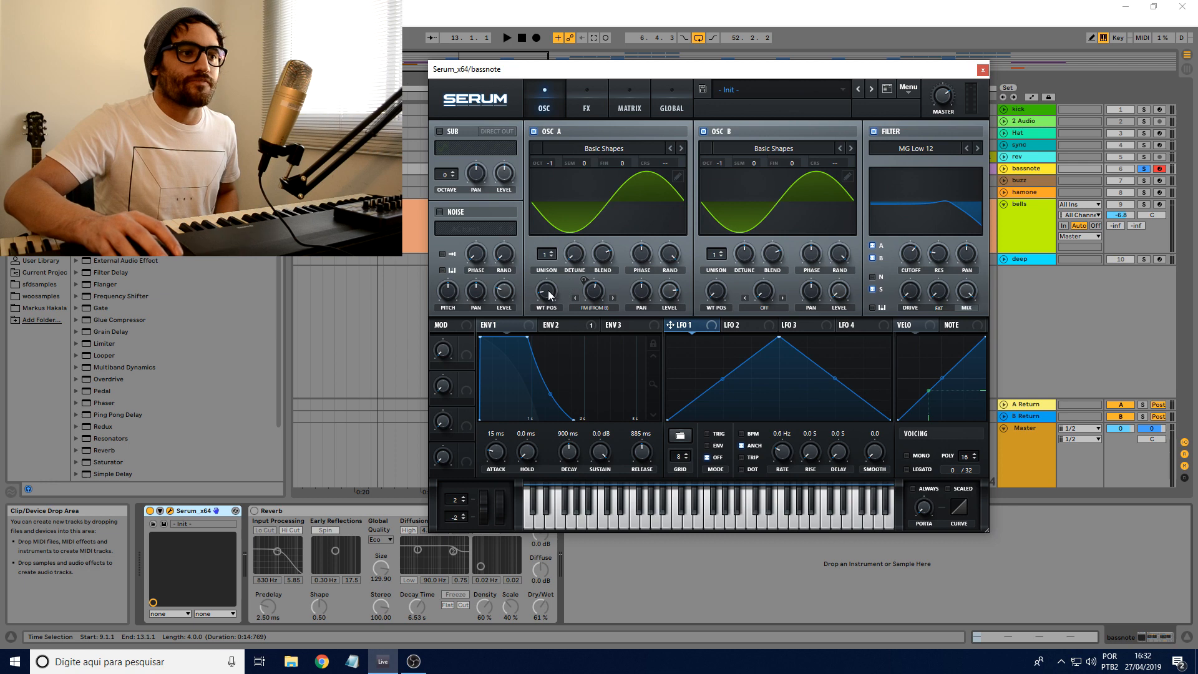
Step: Sweep oscillator A's wavetable position through the saw and square shapes and return it to the sine
drag(549, 294, 546, 275)
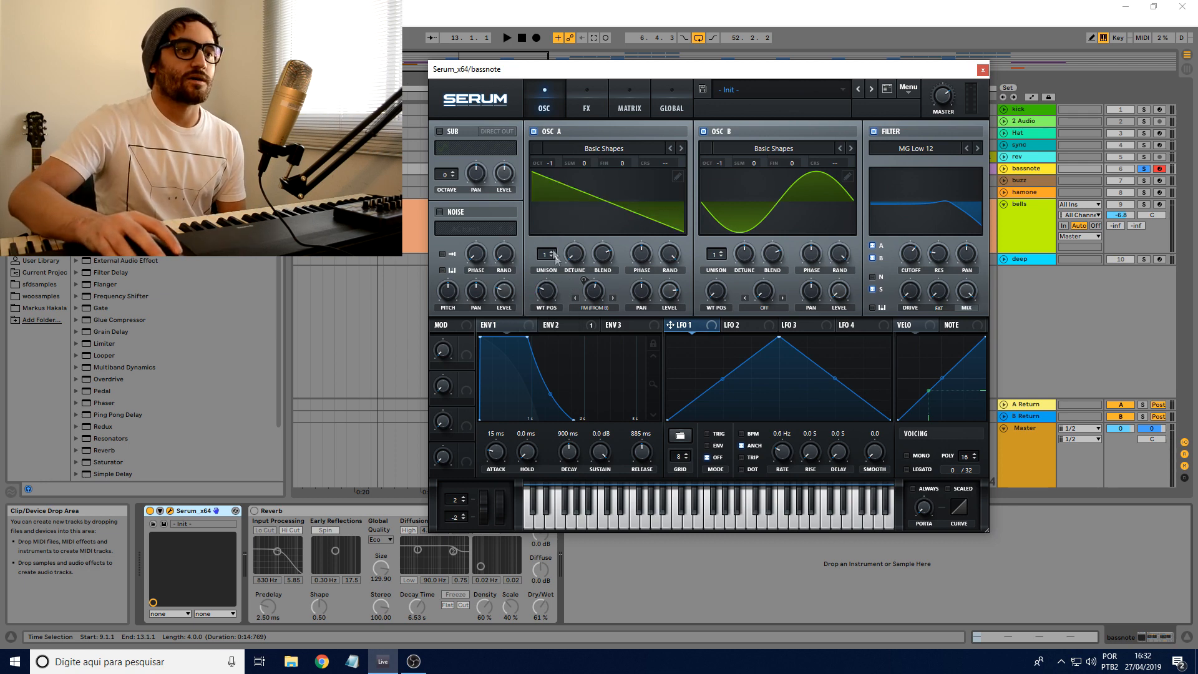
drag(546, 301, 542, 334)
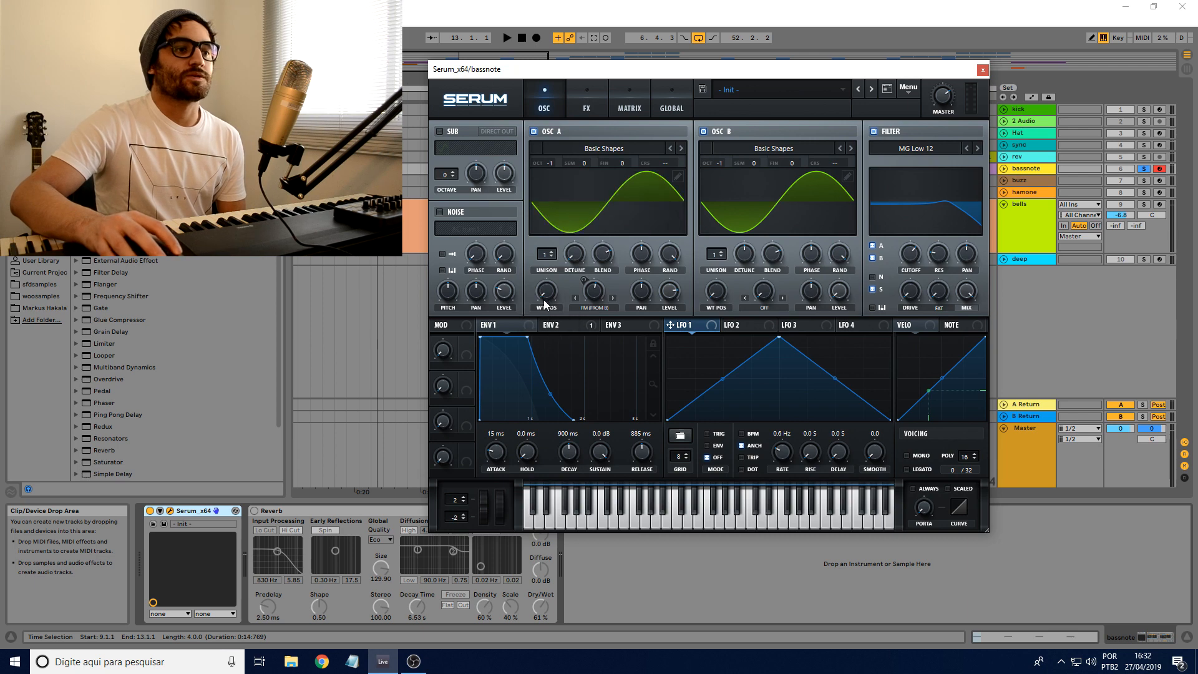
drag(546, 286, 553, 251)
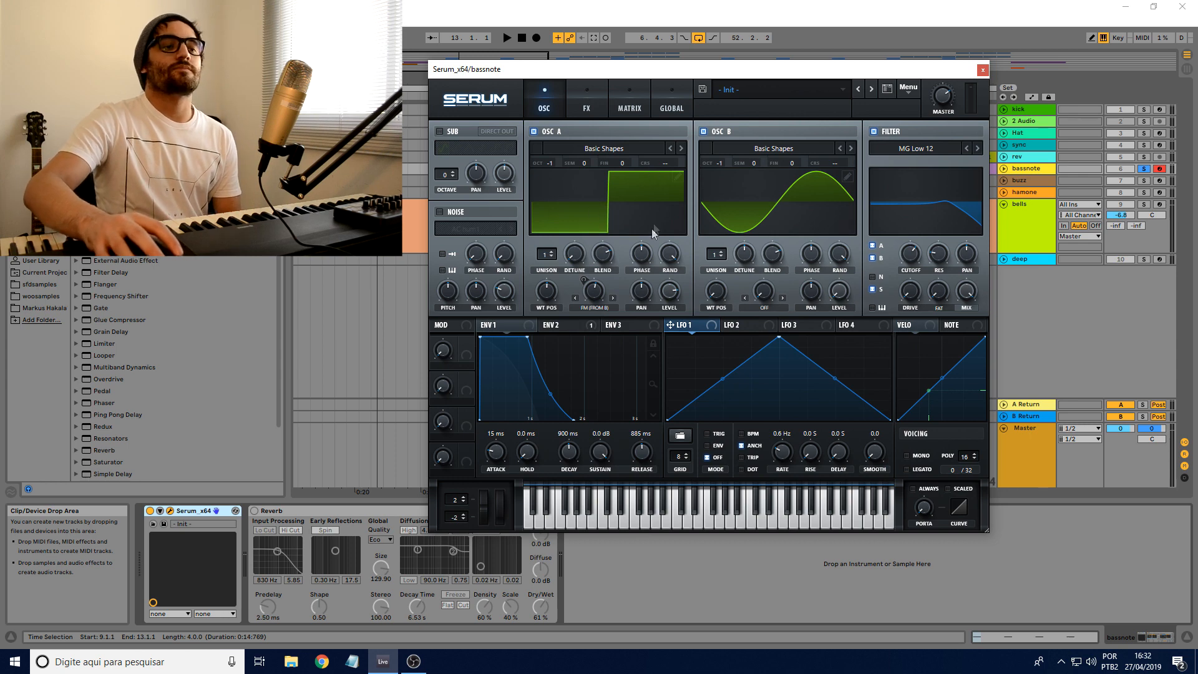
drag(547, 294, 541, 314)
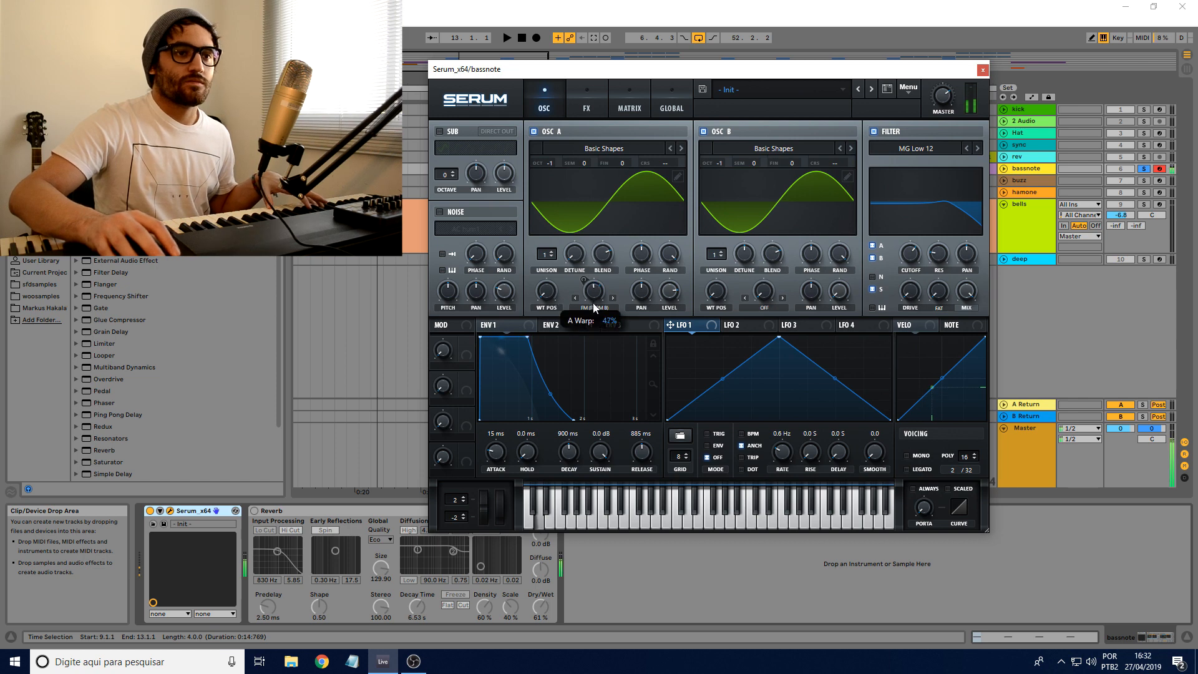
Step: Fine-tune oscillator A's FM warp and bring the filter cutoff down to about 943 Hz
drag(593, 299, 592, 291)
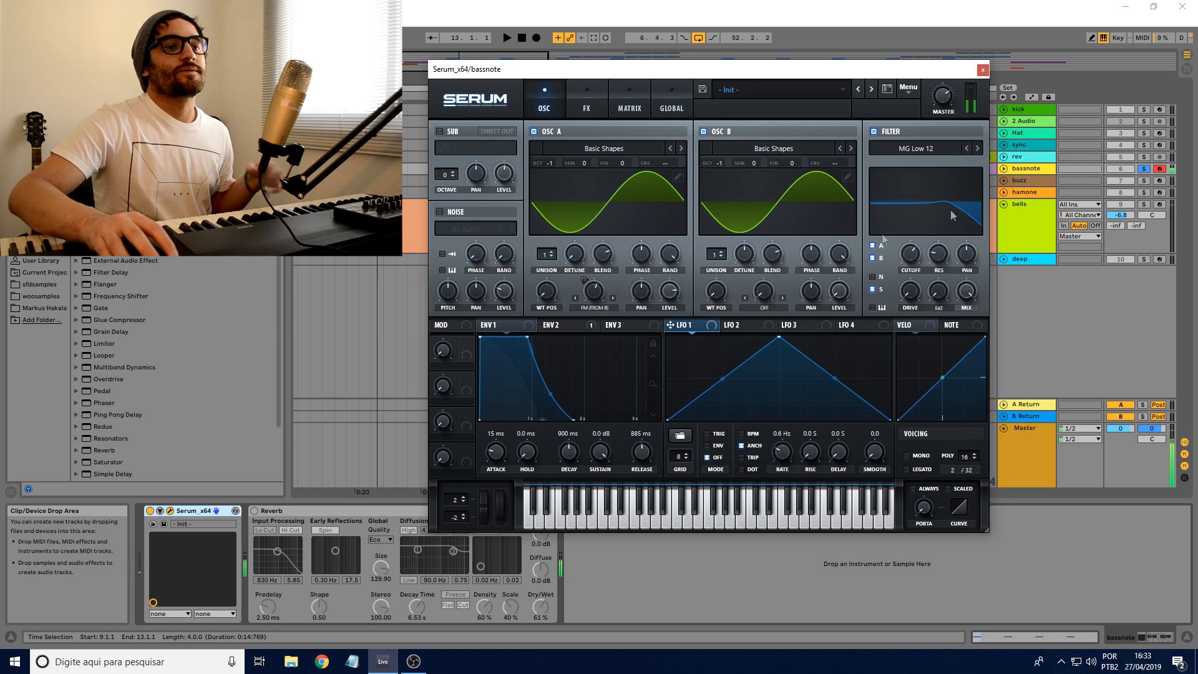
mouse_move(911, 253)
mouse_down()
mouse_move(915, 237)
mouse_move(917, 271)
mouse_move(910, 262)
mouse_up()
drag(597, 292, 597, 296)
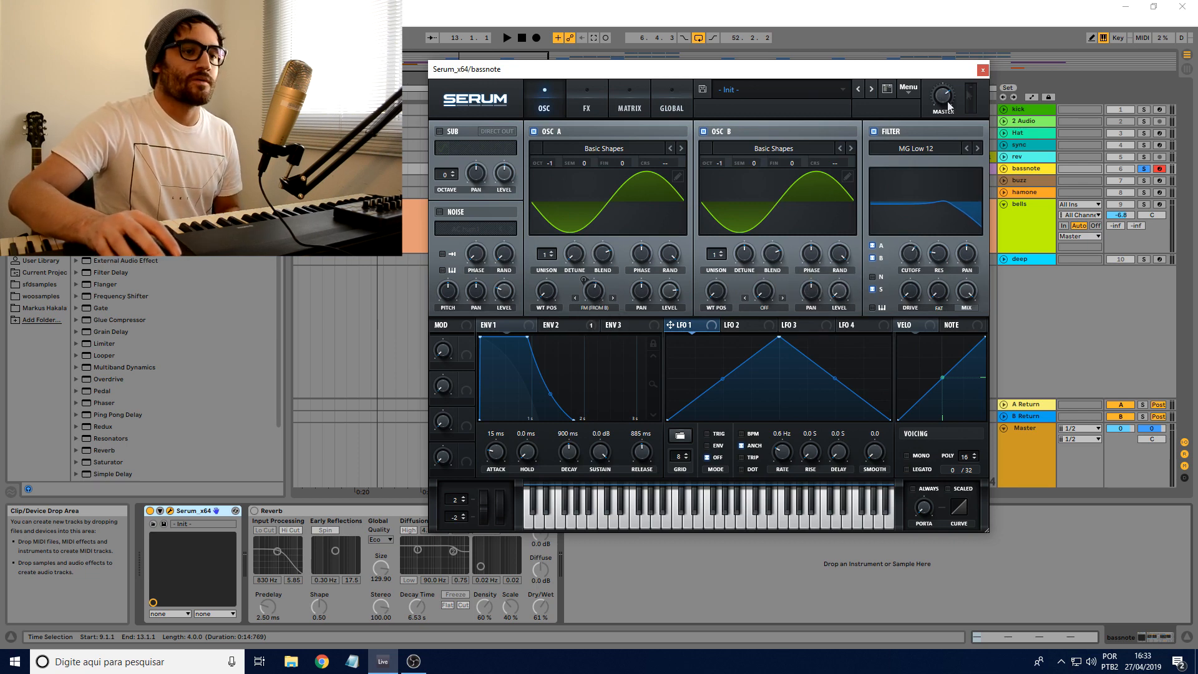
mouse_move(919, 251)
mouse_down()
mouse_move(915, 187)
mouse_move(908, 248)
mouse_up()
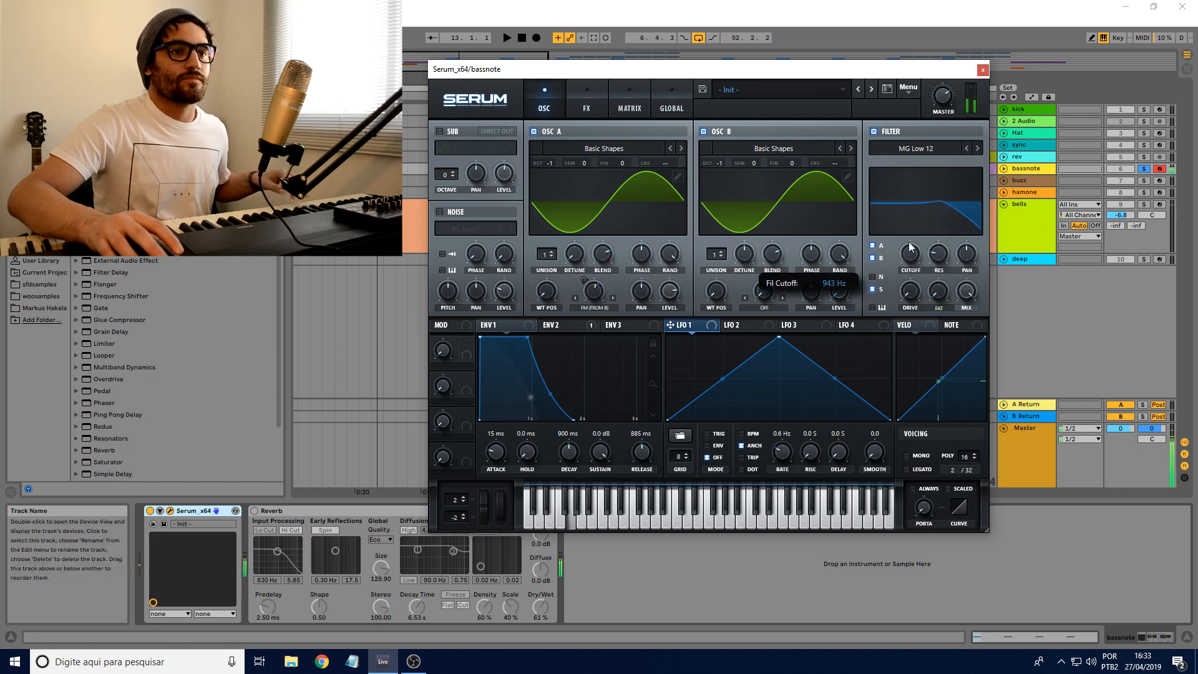
Step: Turn the bassnote track's Reverb back on and close Serum after a final filter cutoff adjustment
click(256, 512)
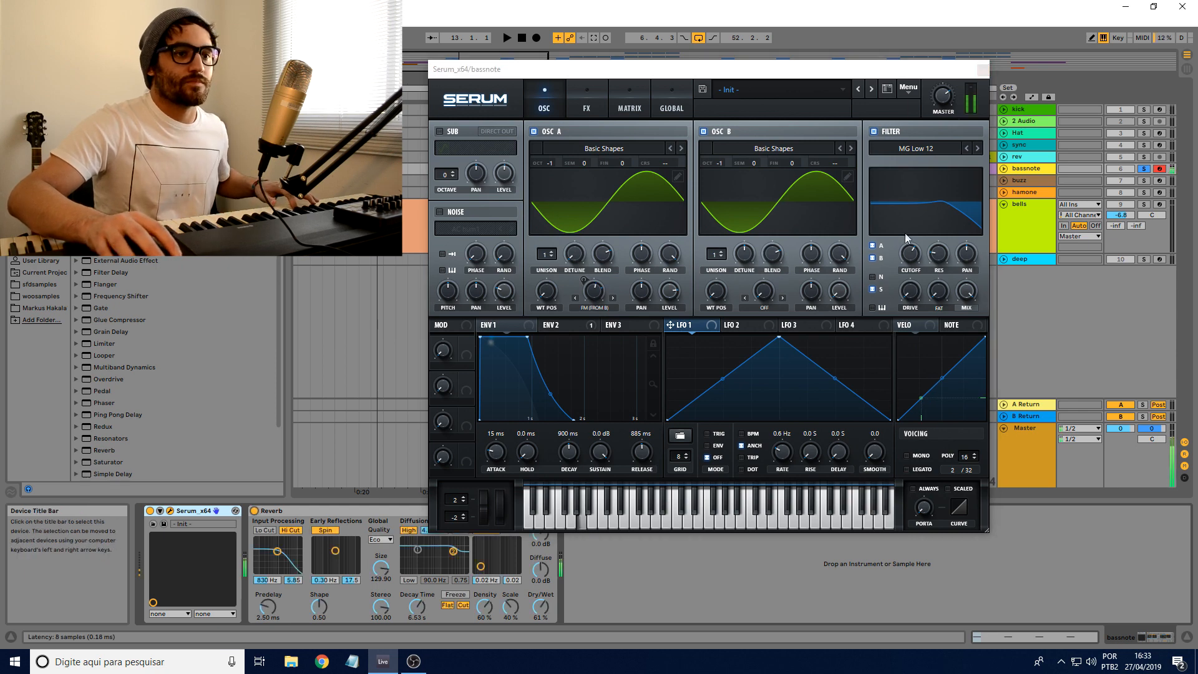
click(909, 254)
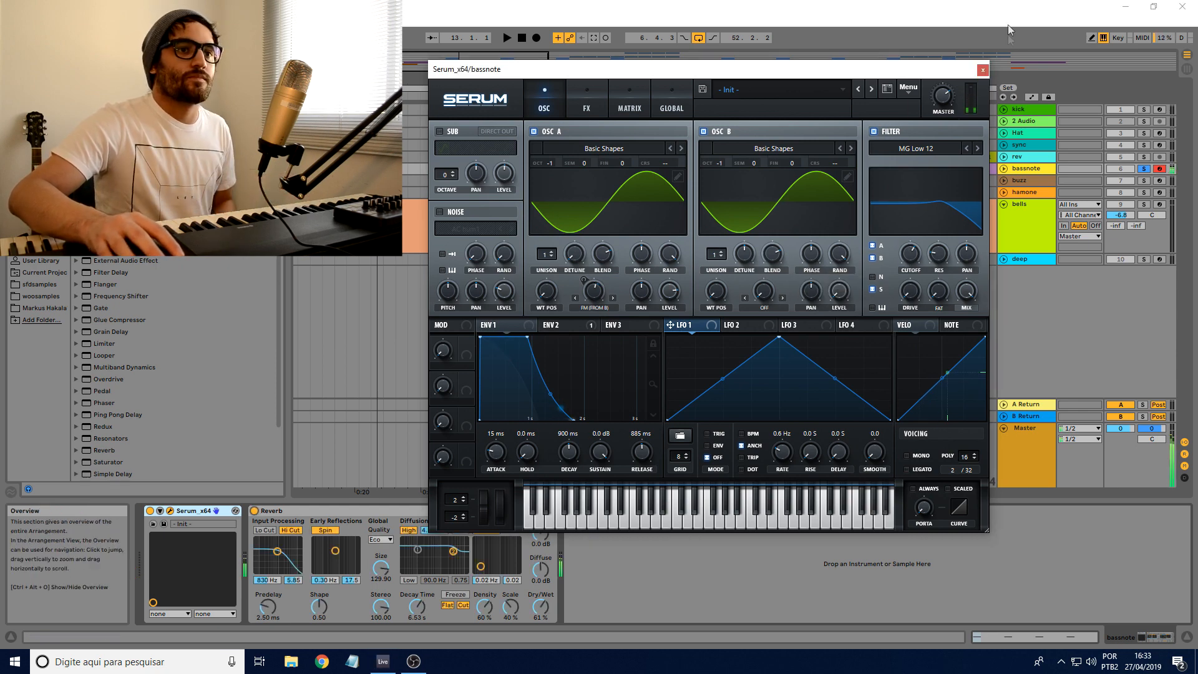
click(983, 70)
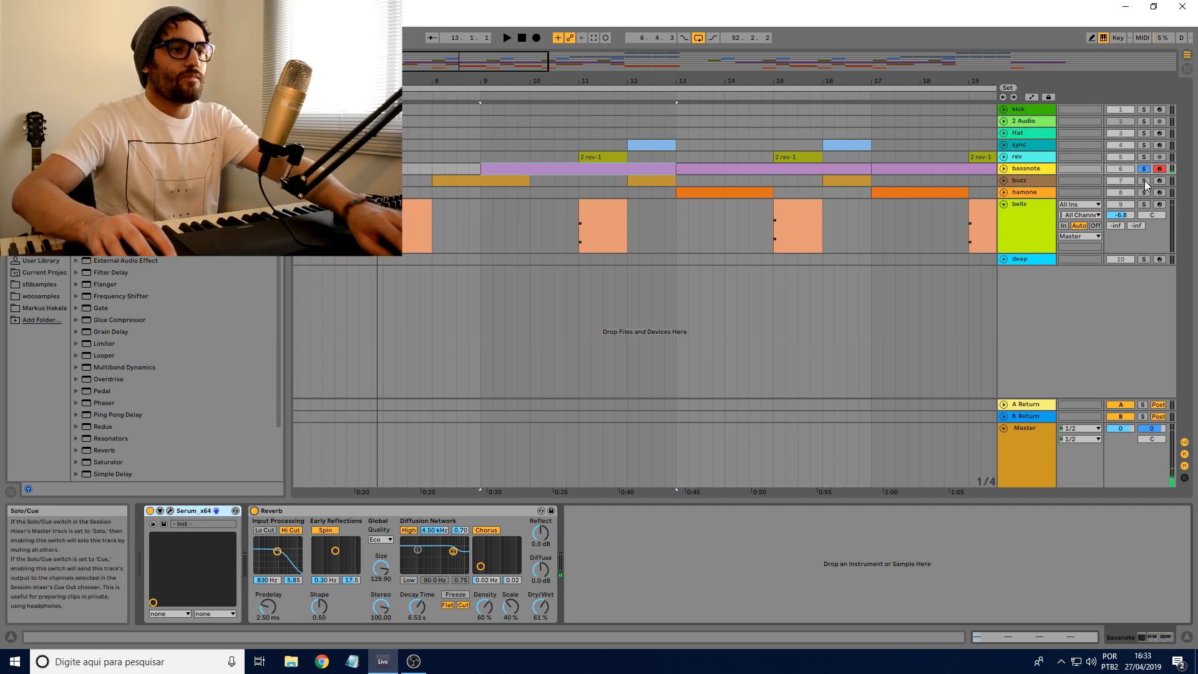
Step: Play the arrangement from bar 8, then solo and unfold the buzz track
click(432, 167)
key(space)
click(1144, 181)
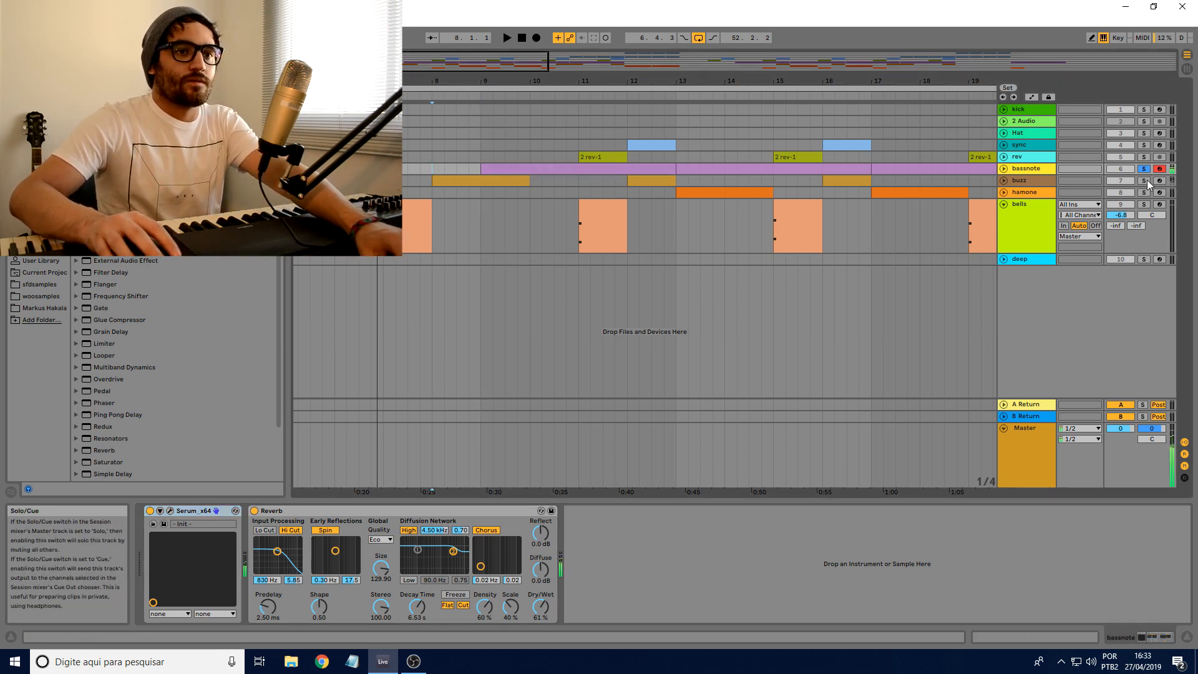
click(1003, 180)
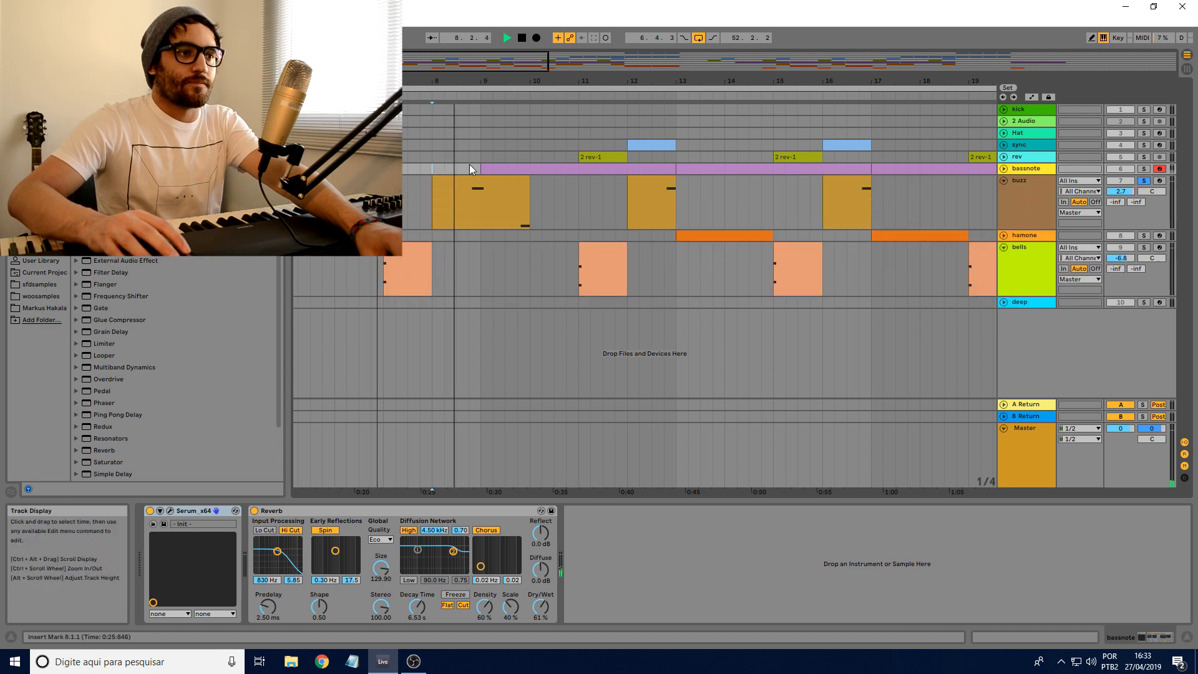
Step: Select the buzz track to show its devices and audition its clip from bar 8.4
drag(476, 80, 473, 109)
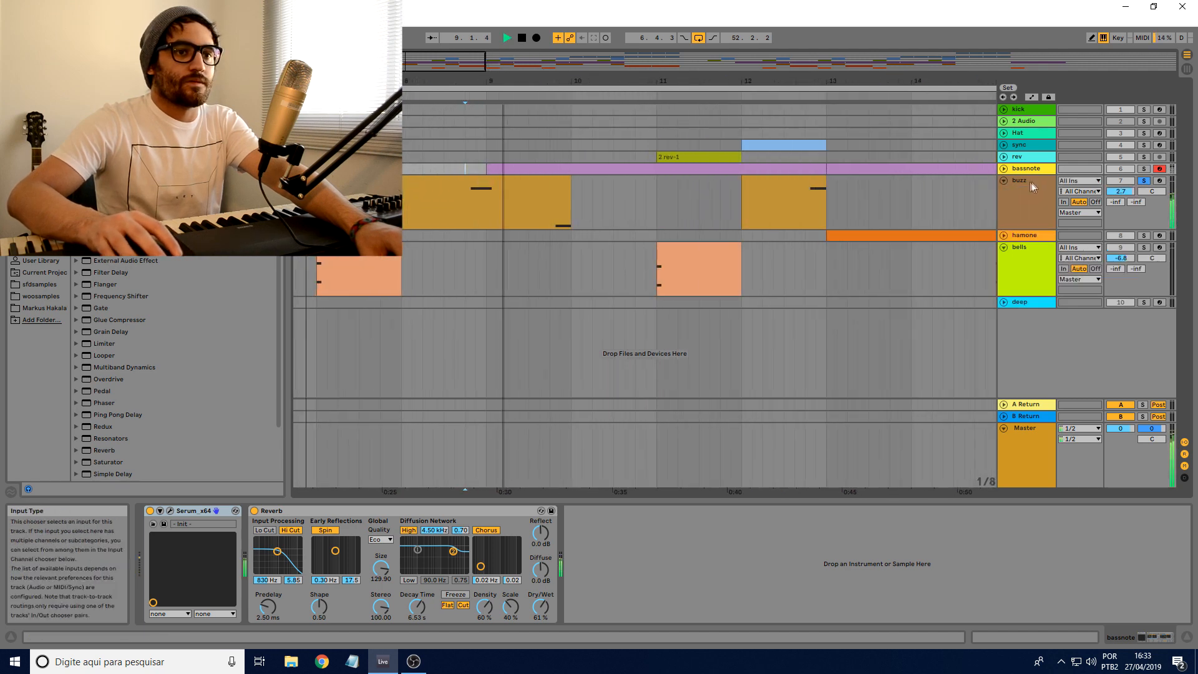
click(1033, 187)
key(space)
key(space)
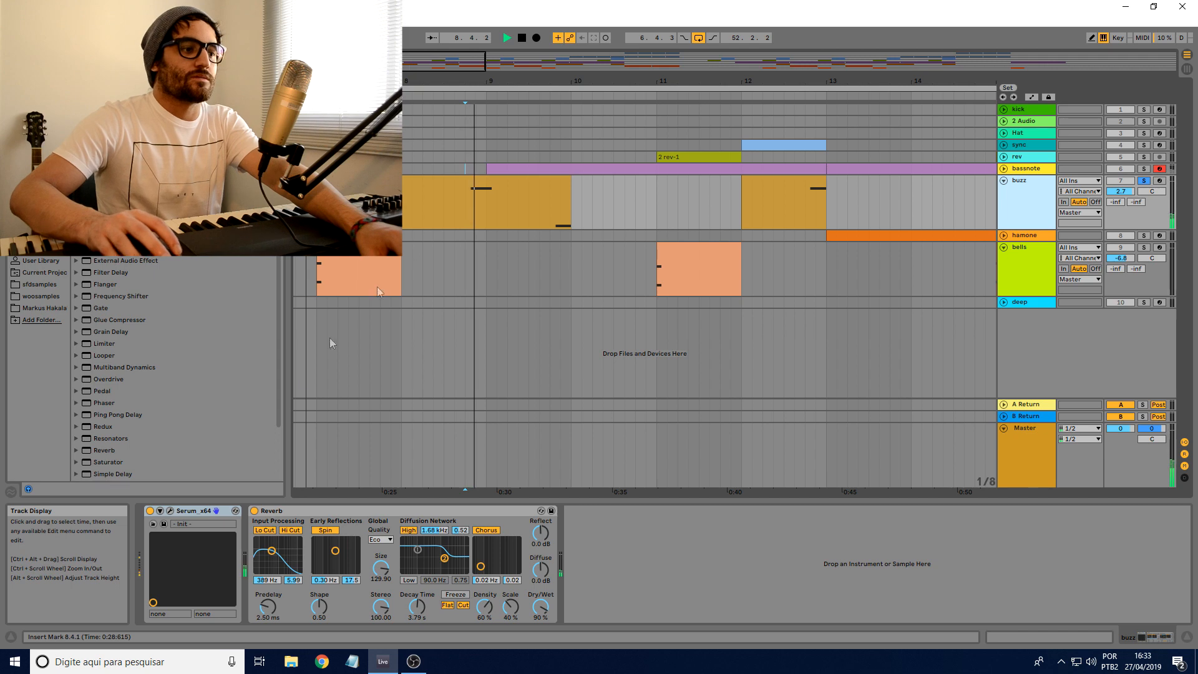
key(space)
Step: Bypass the buzz track's Reverb and open its Serum editor in clear view
click(254, 511)
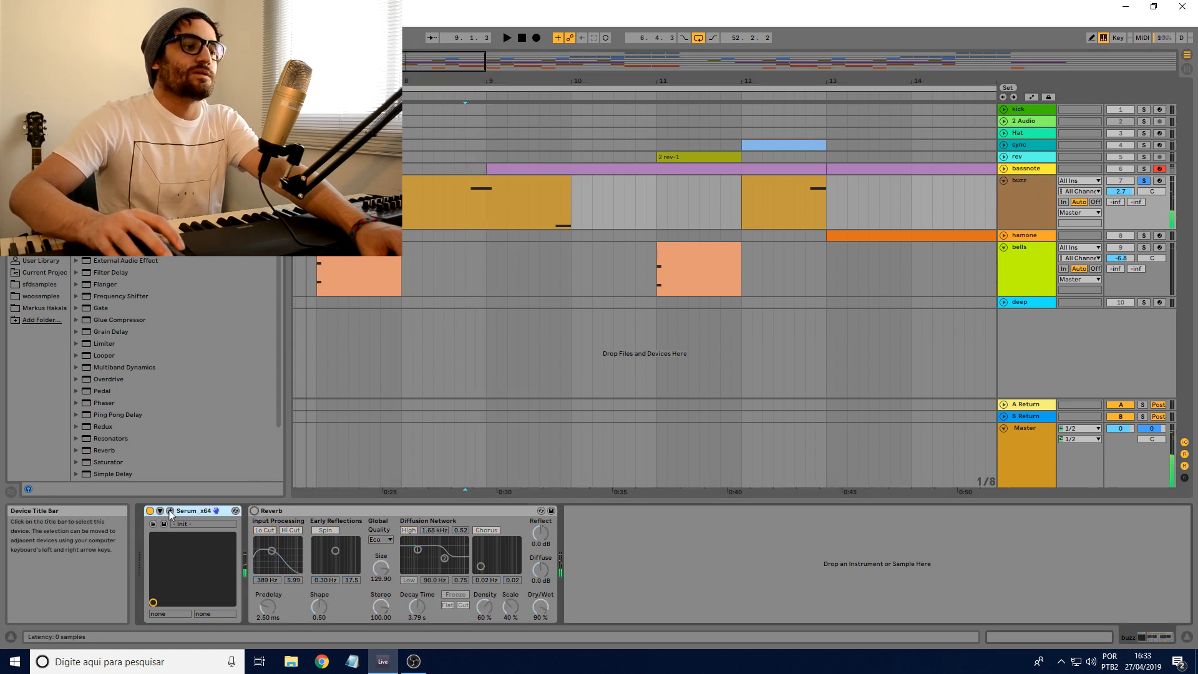
click(169, 511)
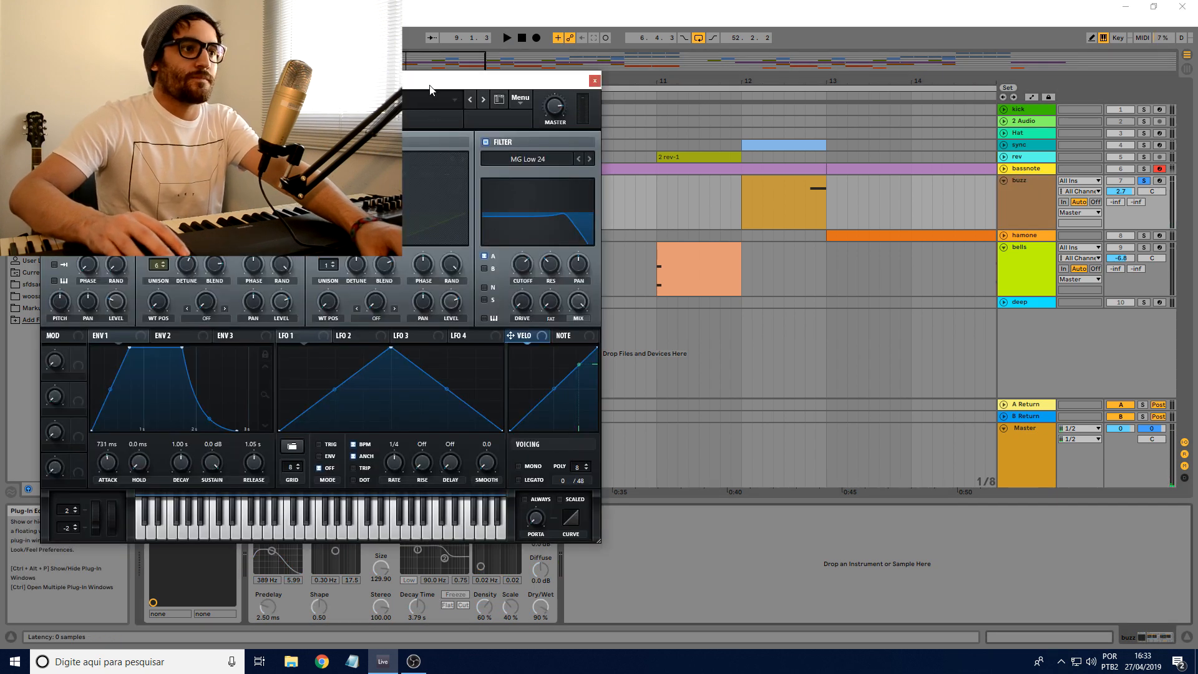
drag(431, 82, 491, 104)
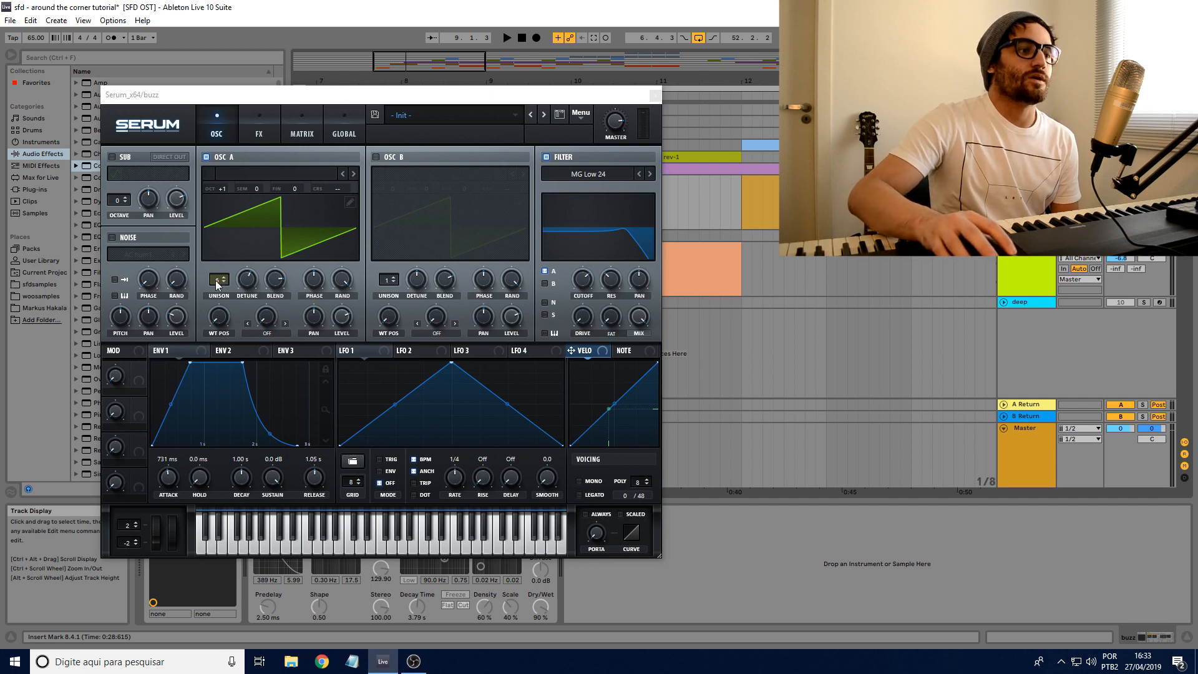
Step: Sweep oscillator A's unison detune down to 0.00 and back up to compare the unified and detuned buzz sound
drag(246, 288, 243, 336)
mouse_move(254, 290)
mouse_down()
mouse_move(215, 322)
mouse_move(219, 342)
mouse_move(218, 288)
mouse_move(247, 274)
mouse_move(247, 259)
mouse_move(241, 324)
mouse_move(246, 287)
mouse_up()
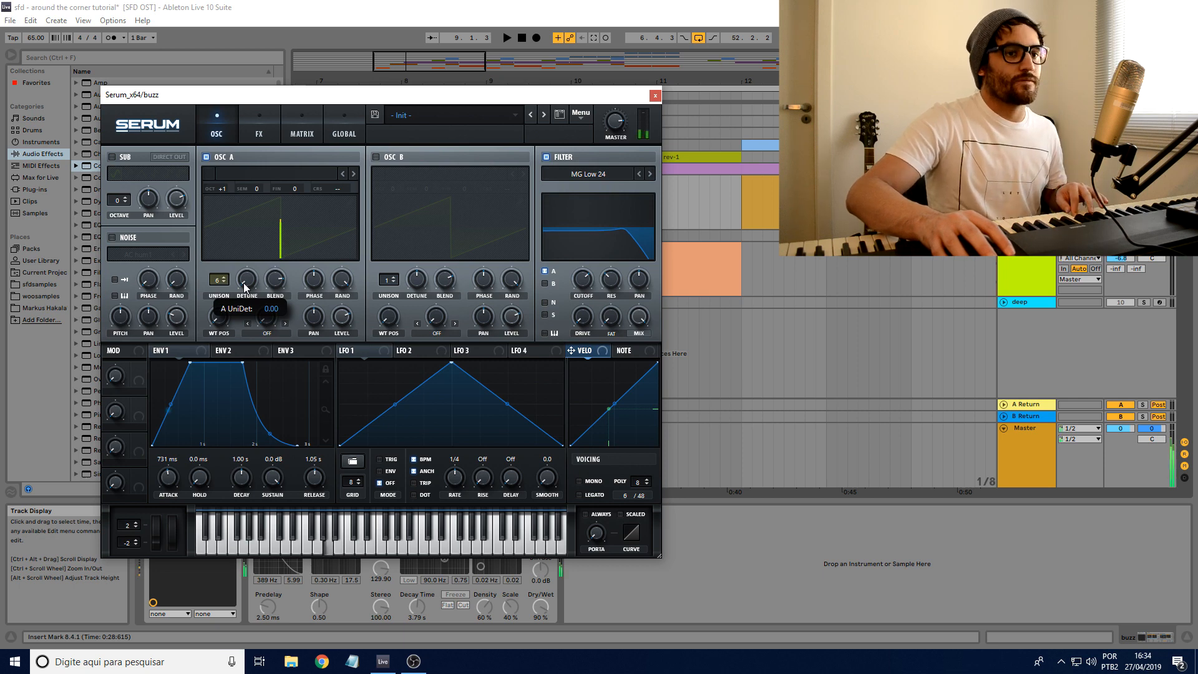
drag(244, 288, 244, 294)
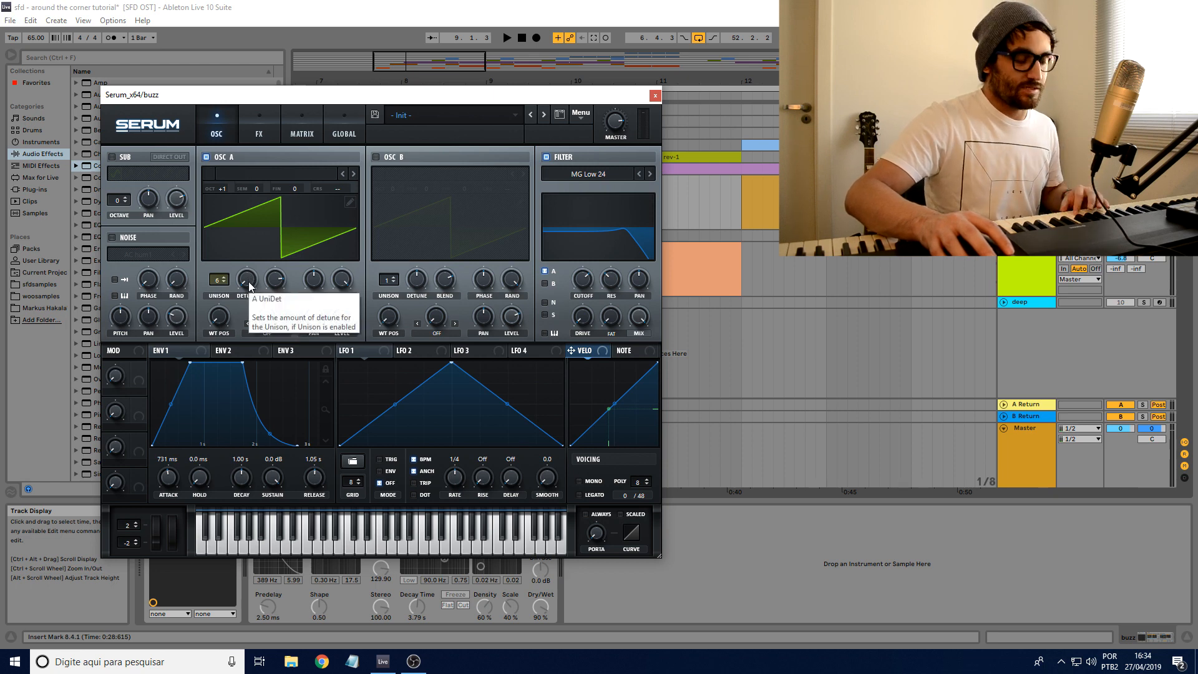
drag(249, 284, 250, 230)
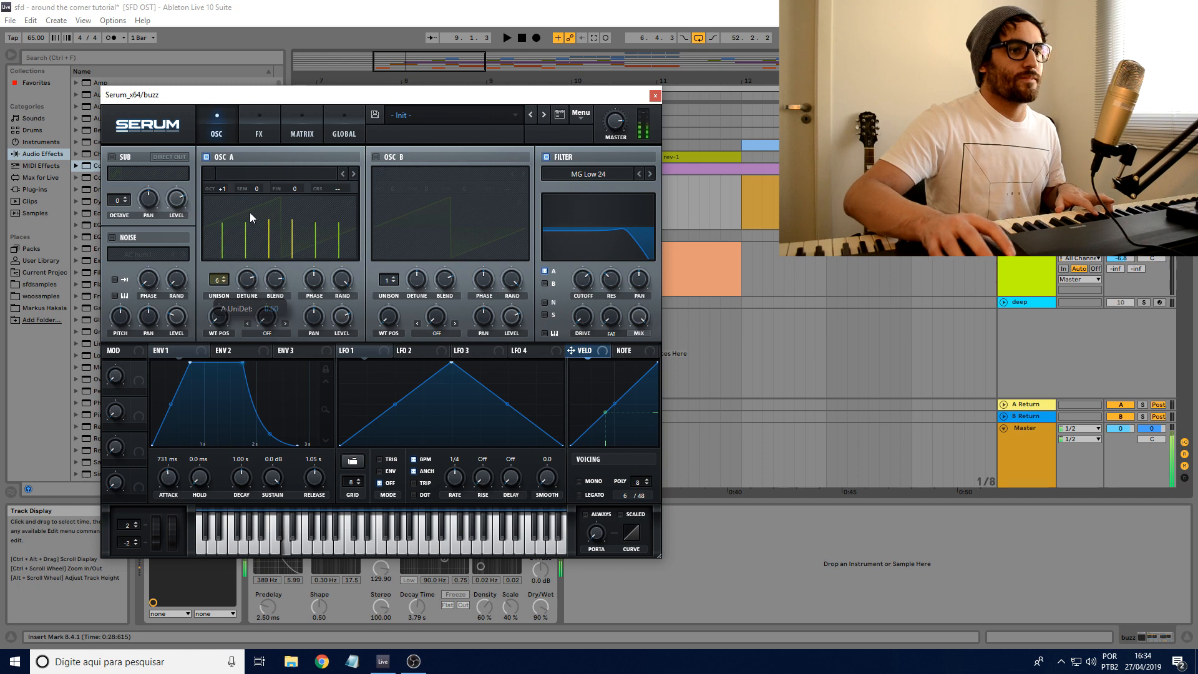
Step: Compare the buzz sound with Serum's MG Low 24 filter off and on, and adjust the filter cutoff
click(547, 157)
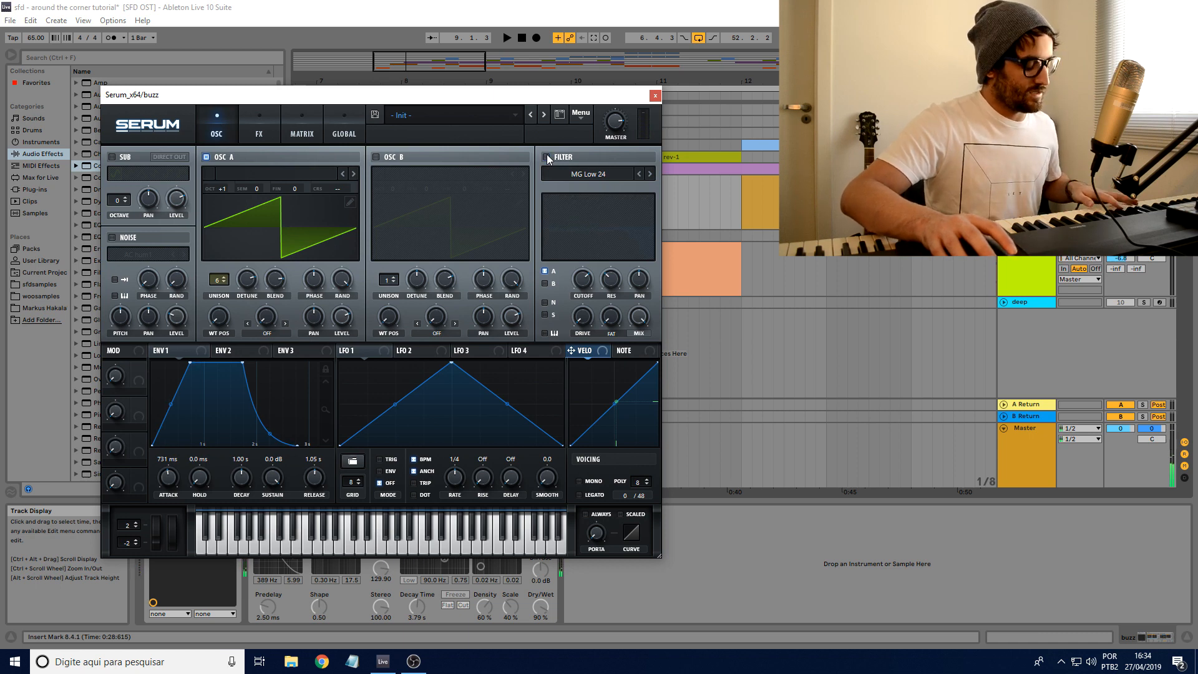
click(548, 158)
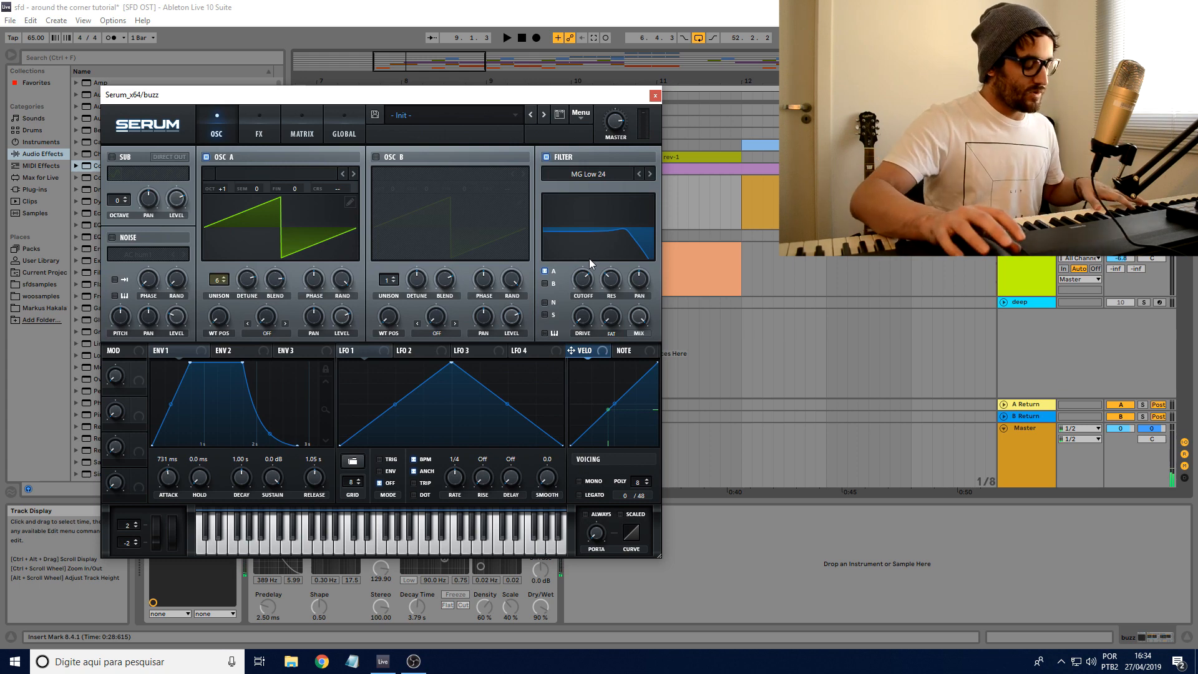
drag(585, 284, 585, 282)
Step: Adjust oscillator A's unison detune and blend on the buzz patch, and close the Serum editor
drag(251, 280, 252, 299)
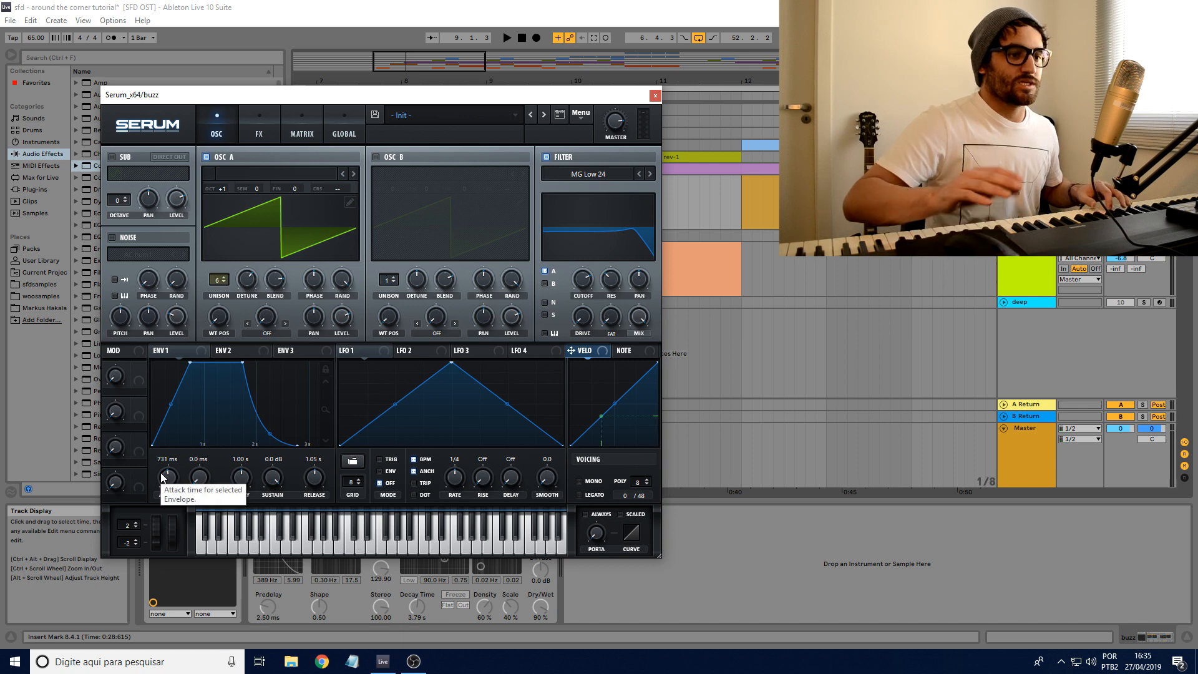
drag(274, 278, 241, 274)
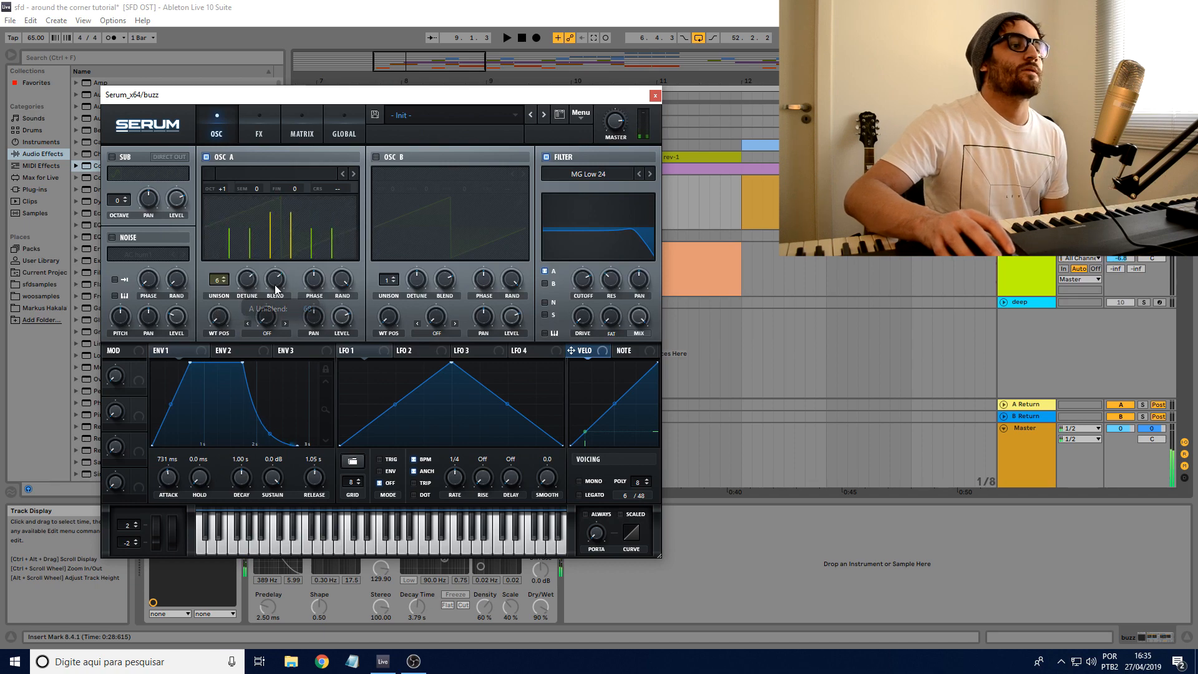
click(655, 95)
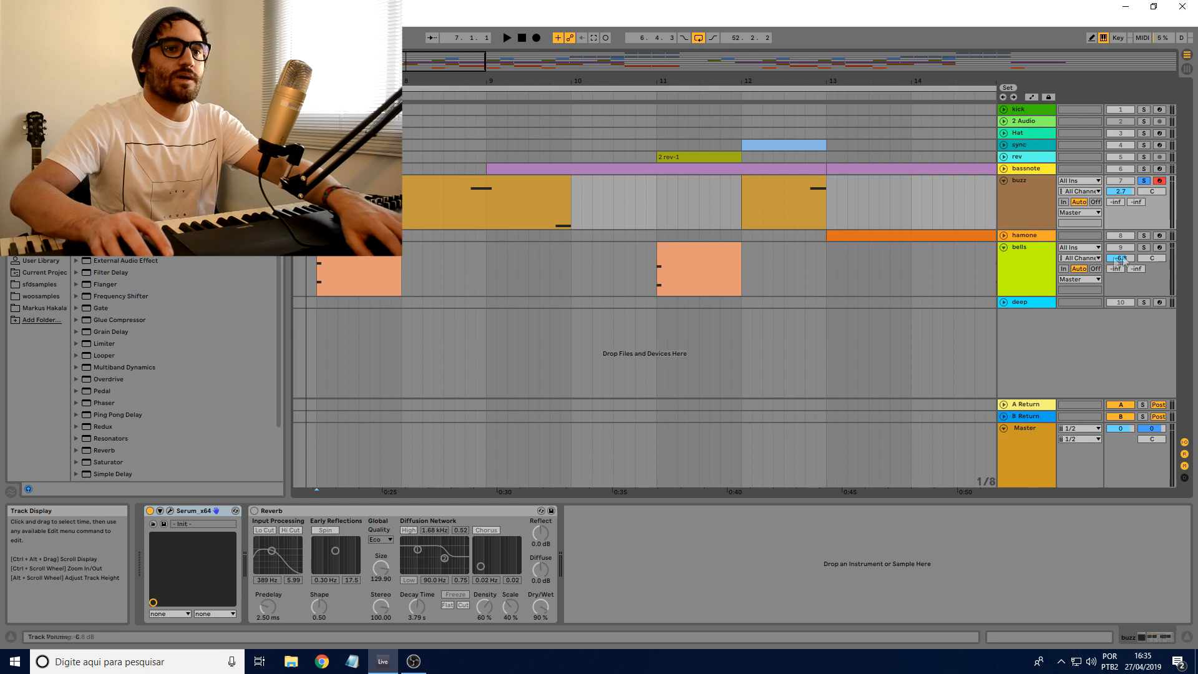
Step: Solo and arm the bells track, zoom the arrangement in around bars 7 to 12, and show the bells devices
click(1144, 247)
click(1159, 247)
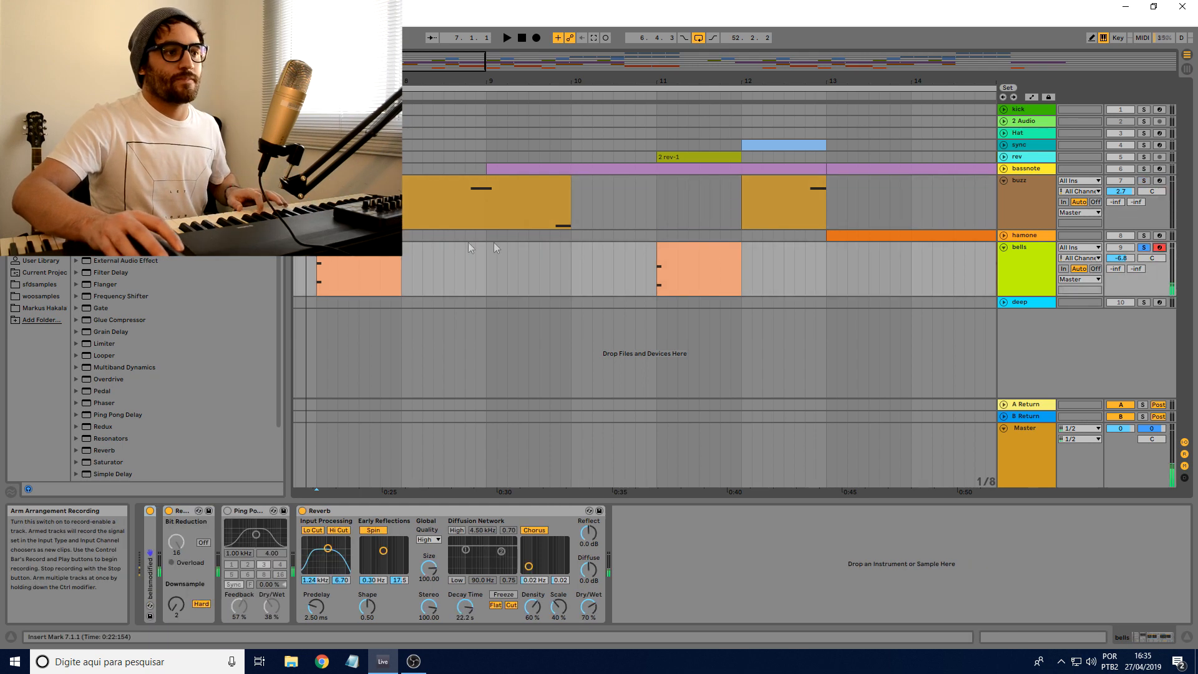
drag(350, 81, 406, 115)
click(1048, 181)
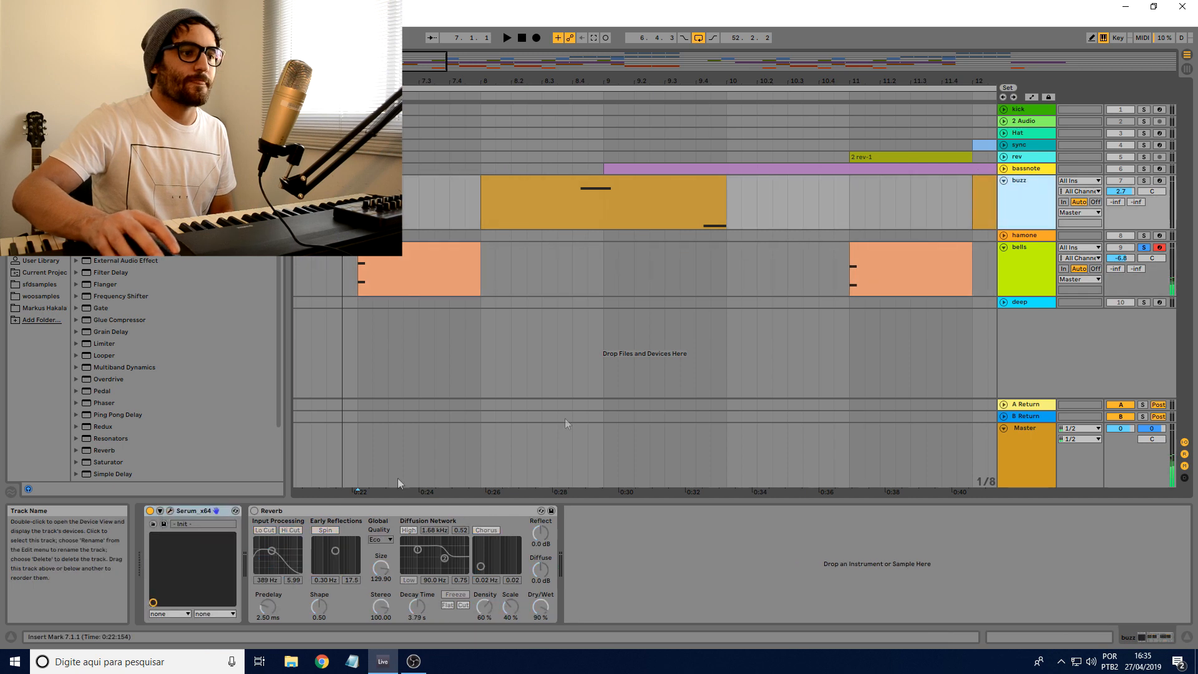
click(1027, 248)
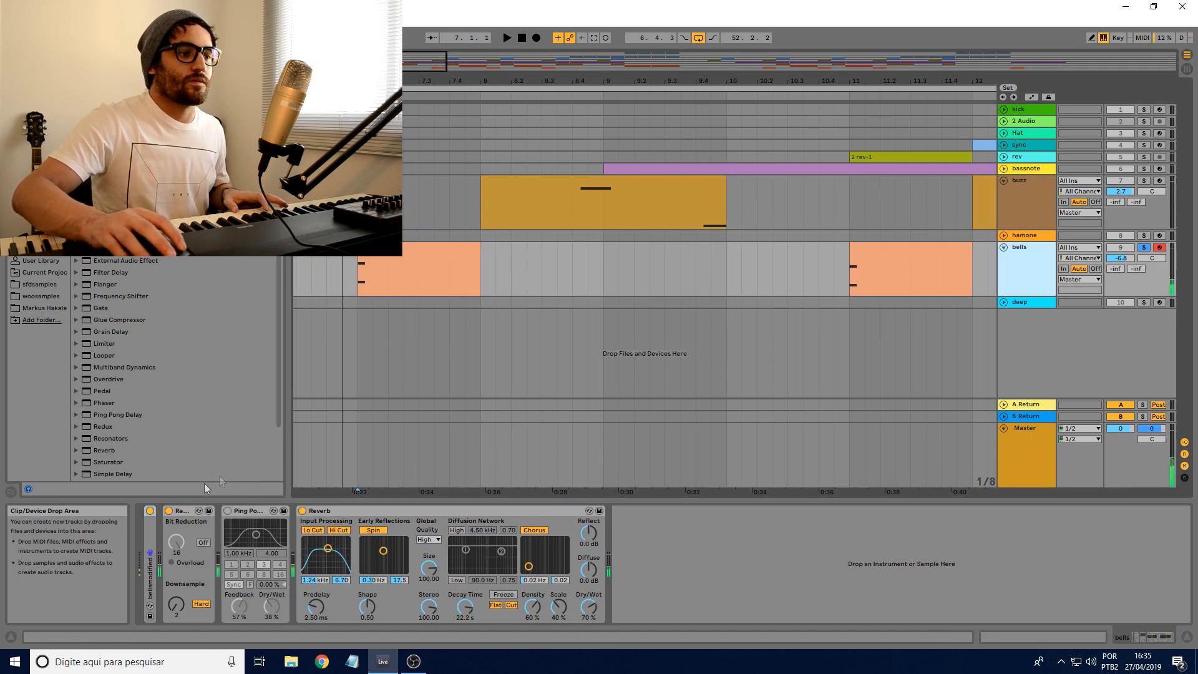
Step: Bypass and re-enable the bells track's Reverb for comparison, and expand the bellsmodified instrument
click(302, 511)
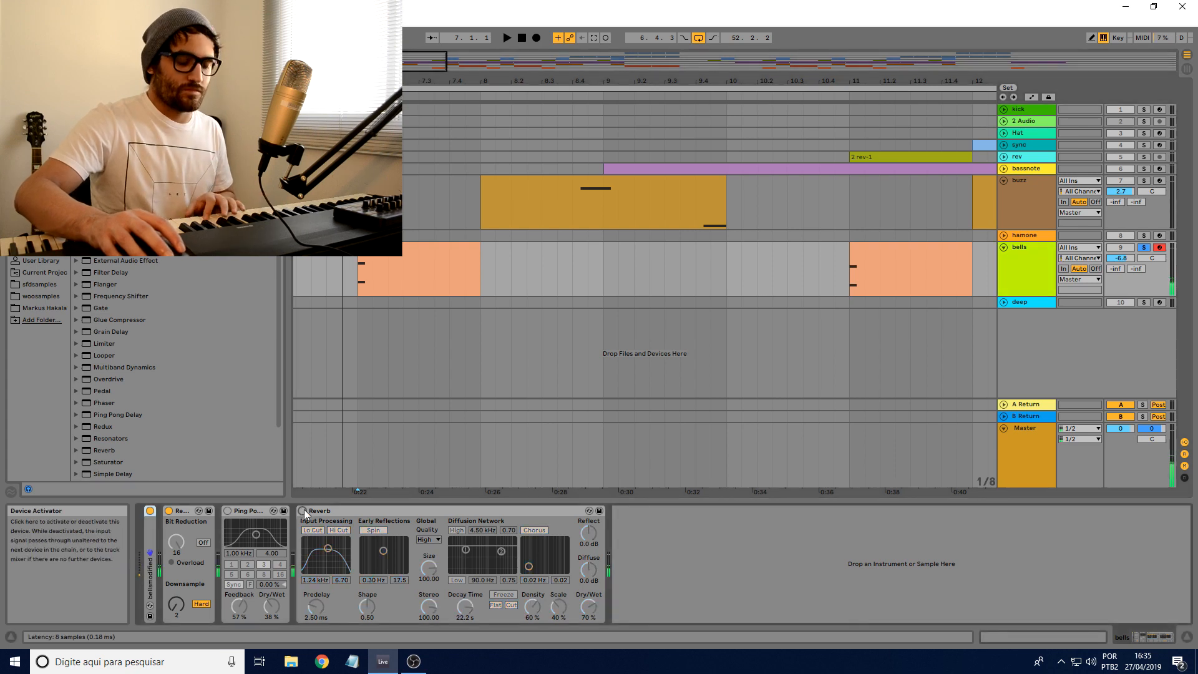
click(303, 512)
double_click(150, 549)
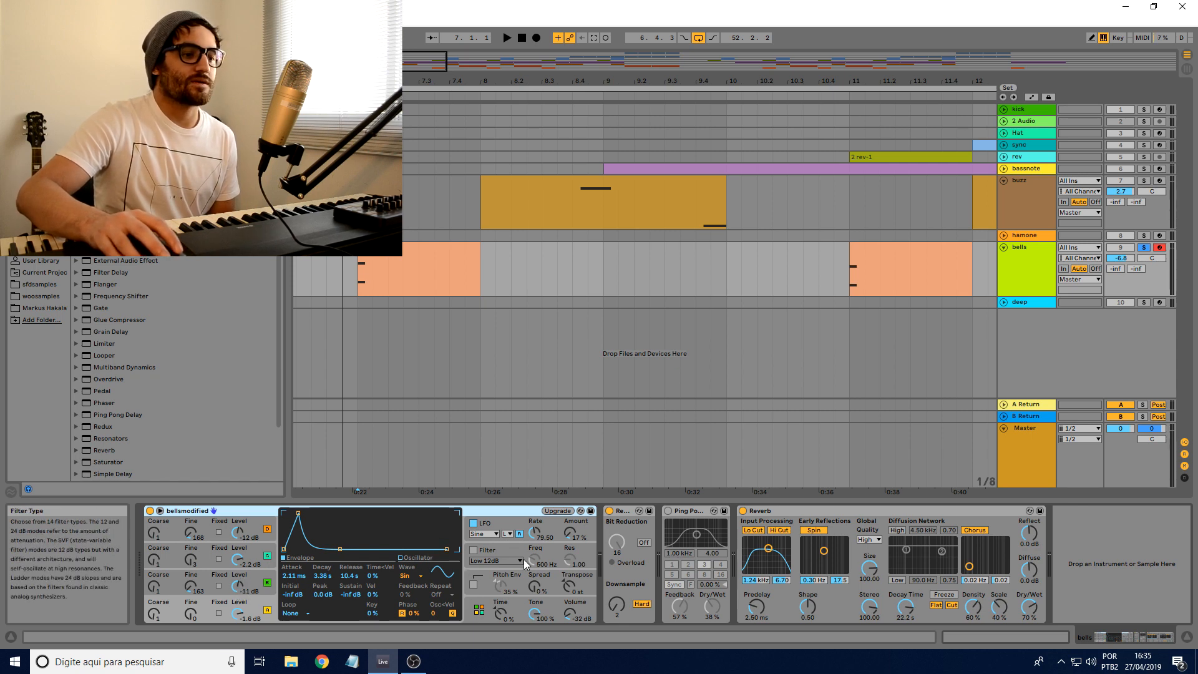
Step: Examine the envelopes of the bellsmodified oscillators, keep oscillator A's waveform on Sine, and show the instrument's global settings
click(267, 555)
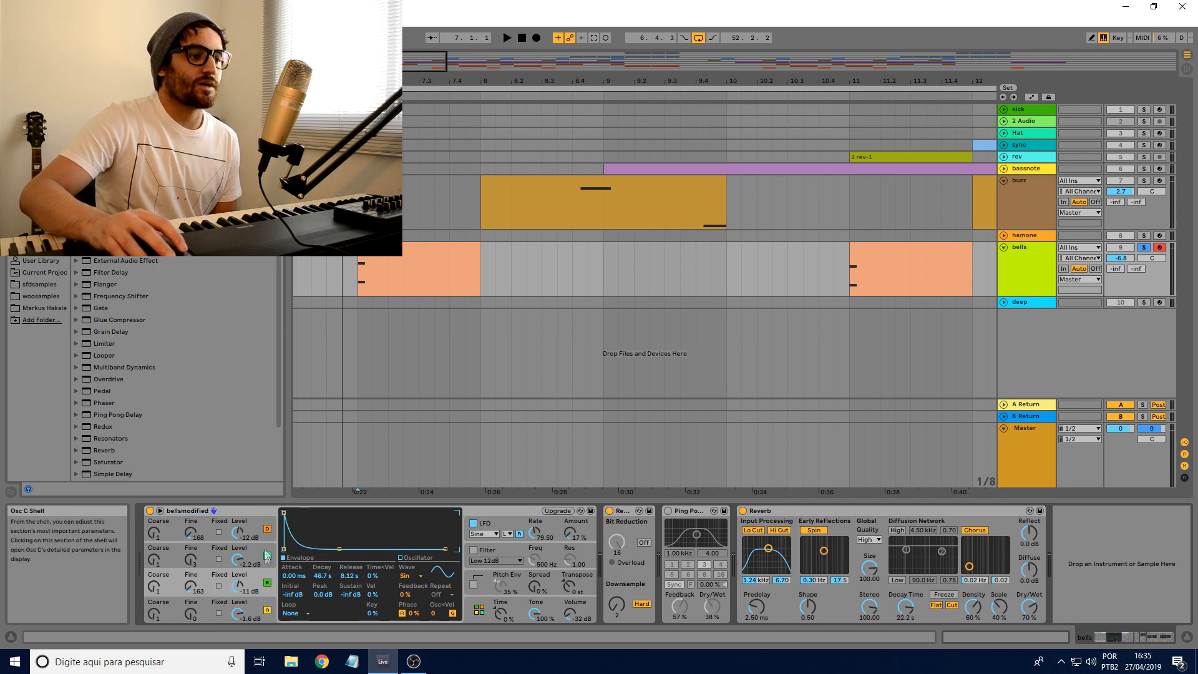
click(264, 528)
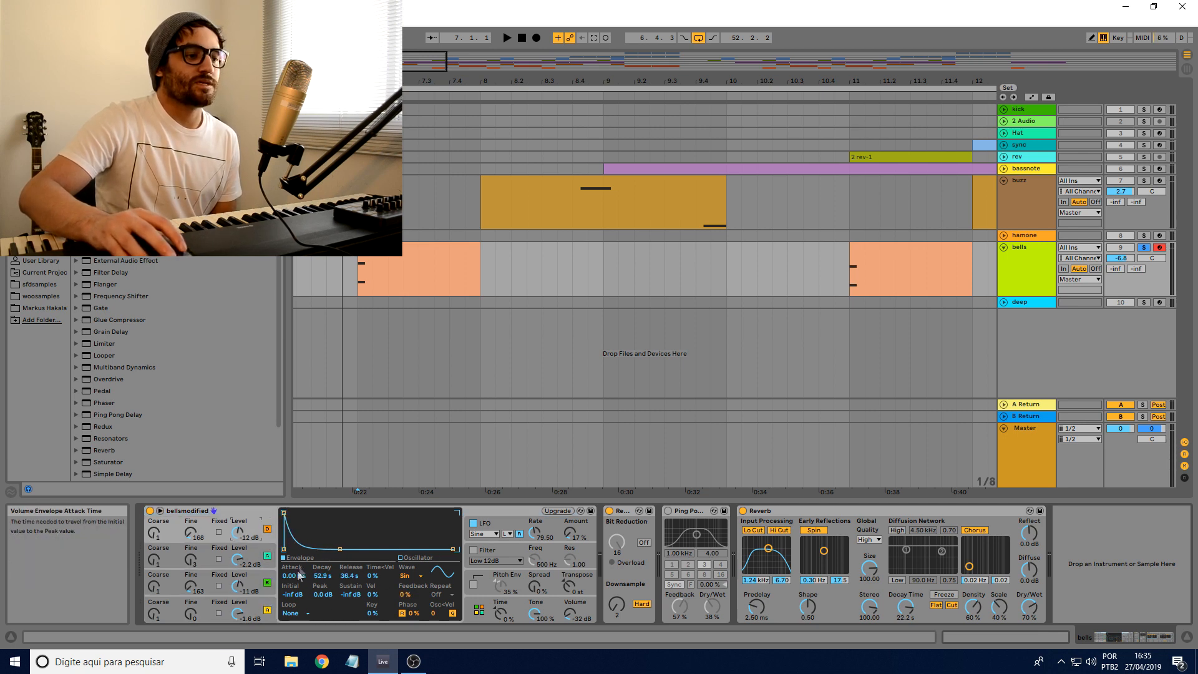
click(267, 590)
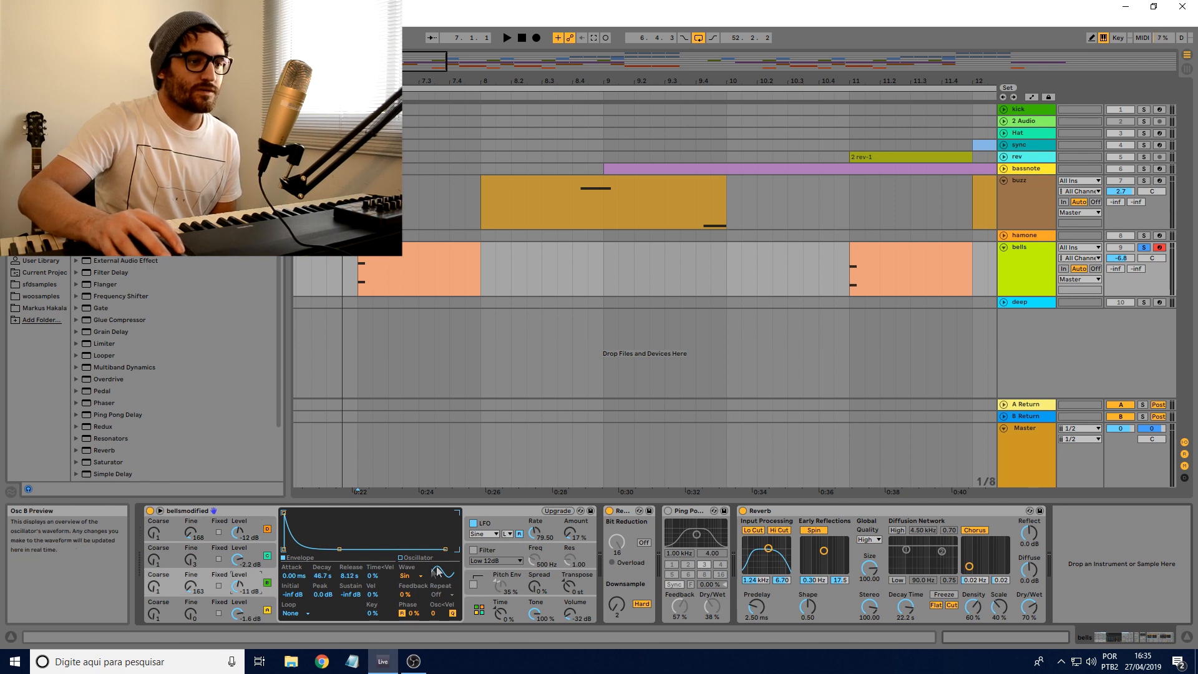
click(422, 578)
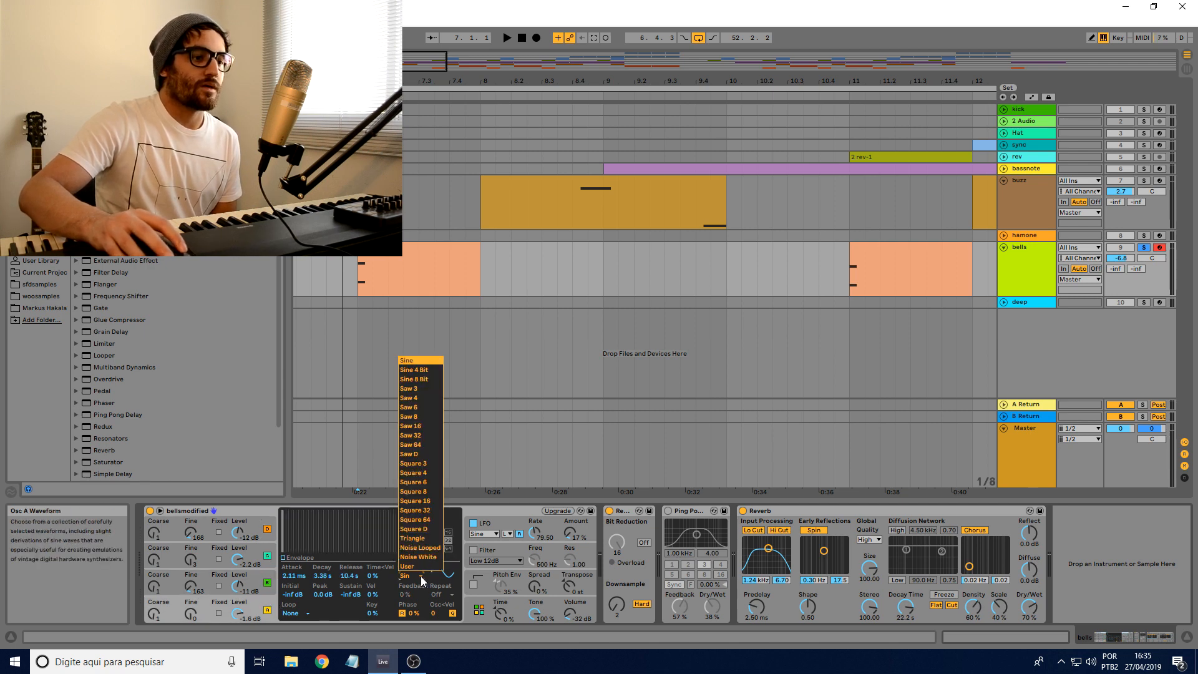
click(406, 361)
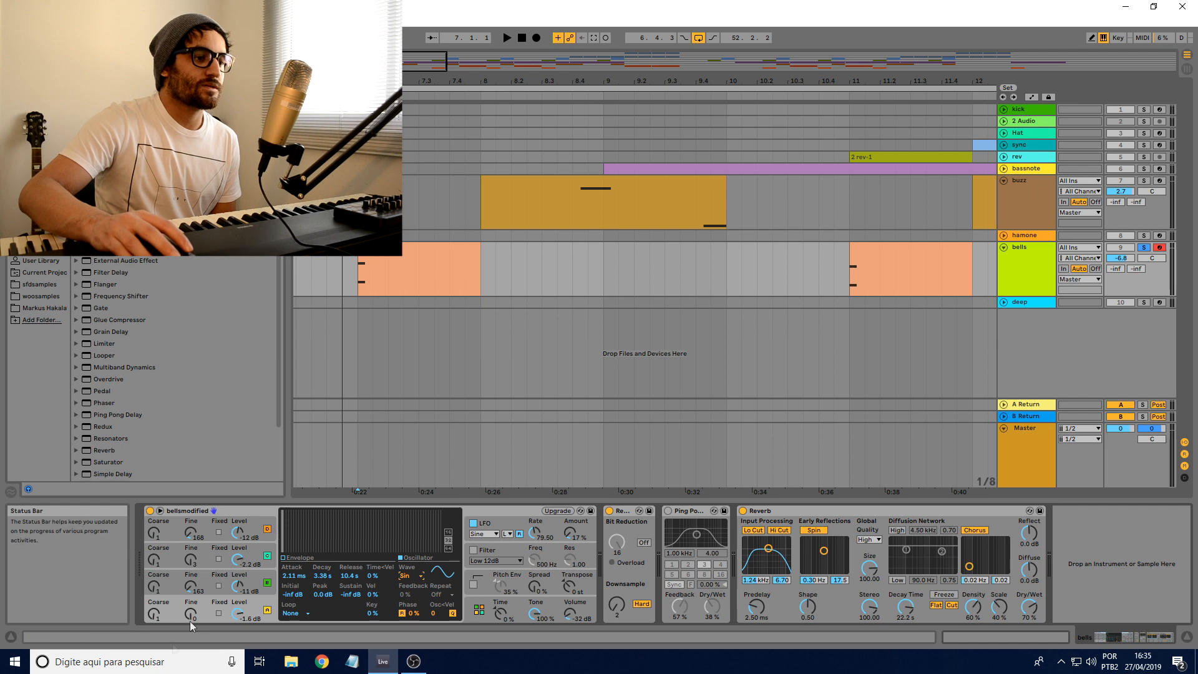
click(479, 609)
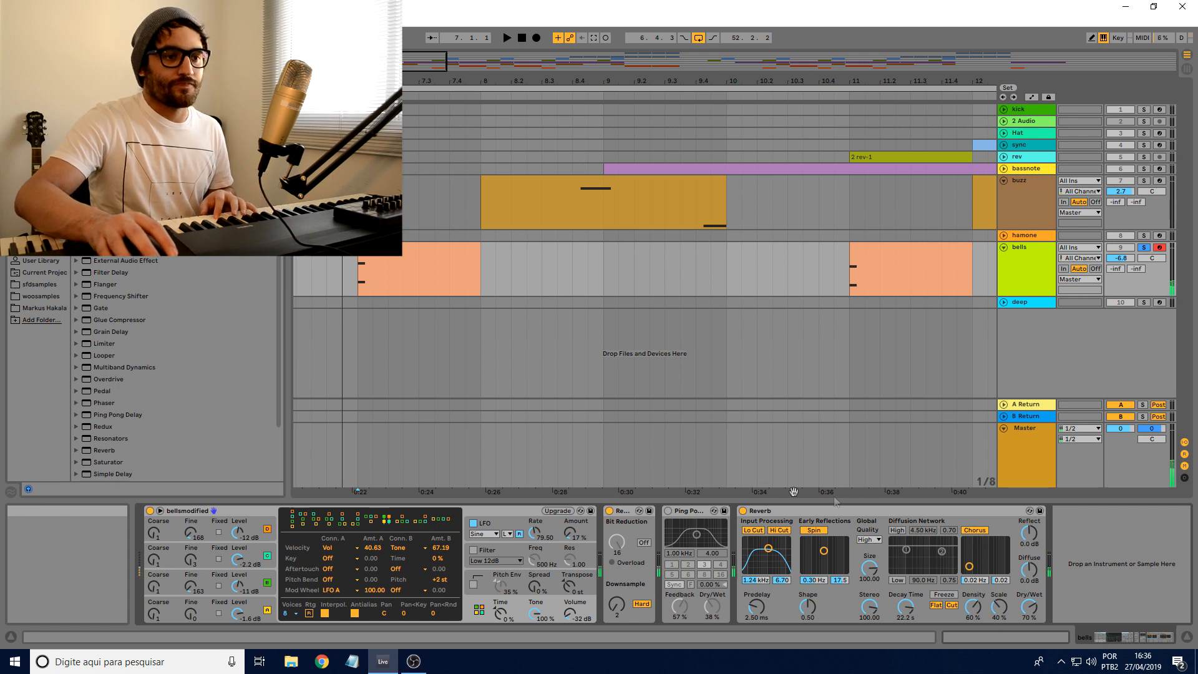
Step: Compare the bells sound with Reverb off and on, and briefly play the arrangement from bar 7
click(743, 511)
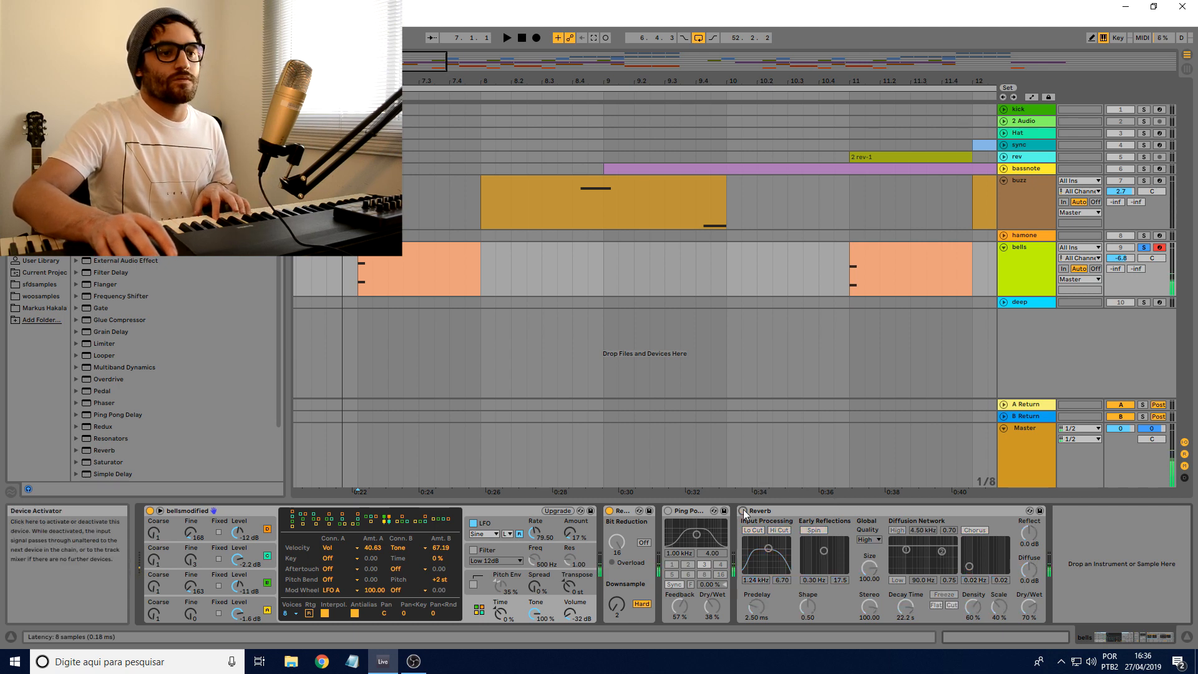
click(743, 511)
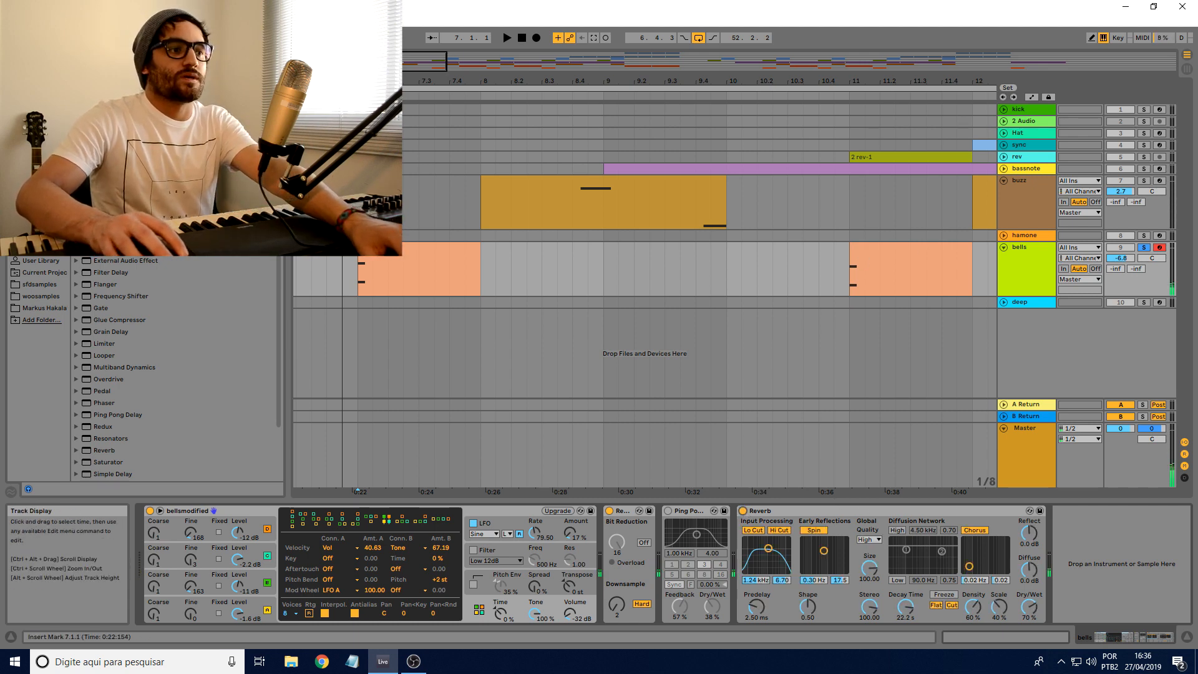
click(357, 212)
key(space)
key(space)
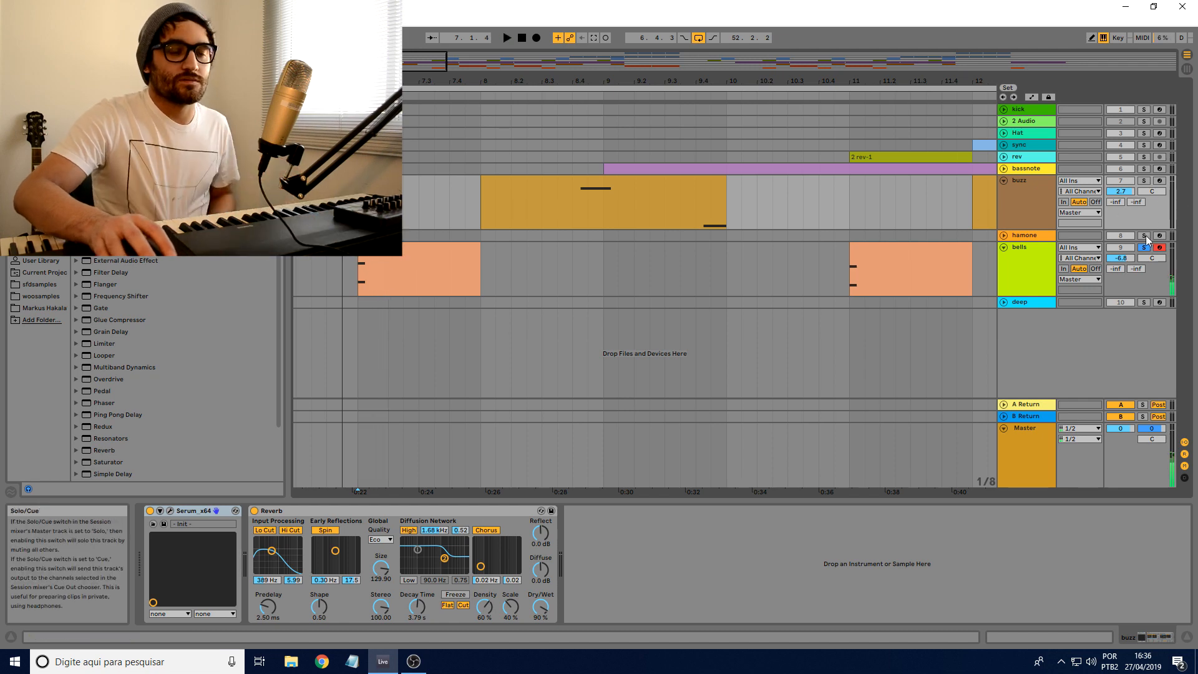
Step: Play the arrangement from bar 12 with the sync track soloed and armed, and stop playback
drag(706, 80, 527, 67)
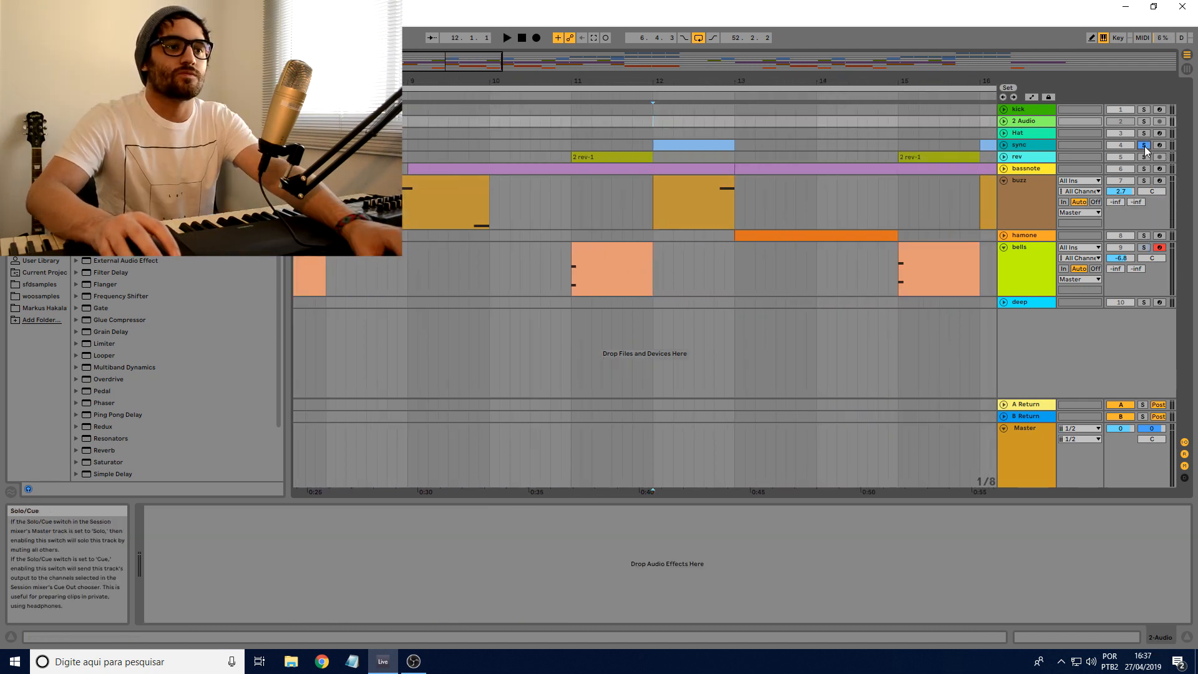
key(space)
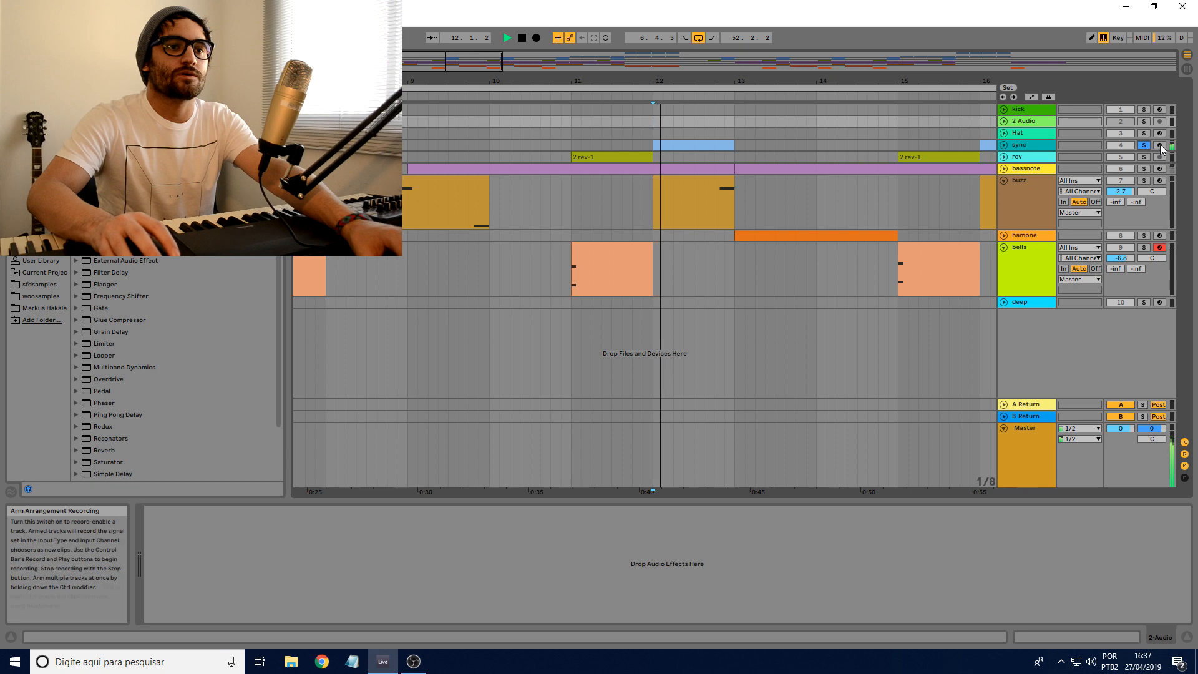
click(1144, 146)
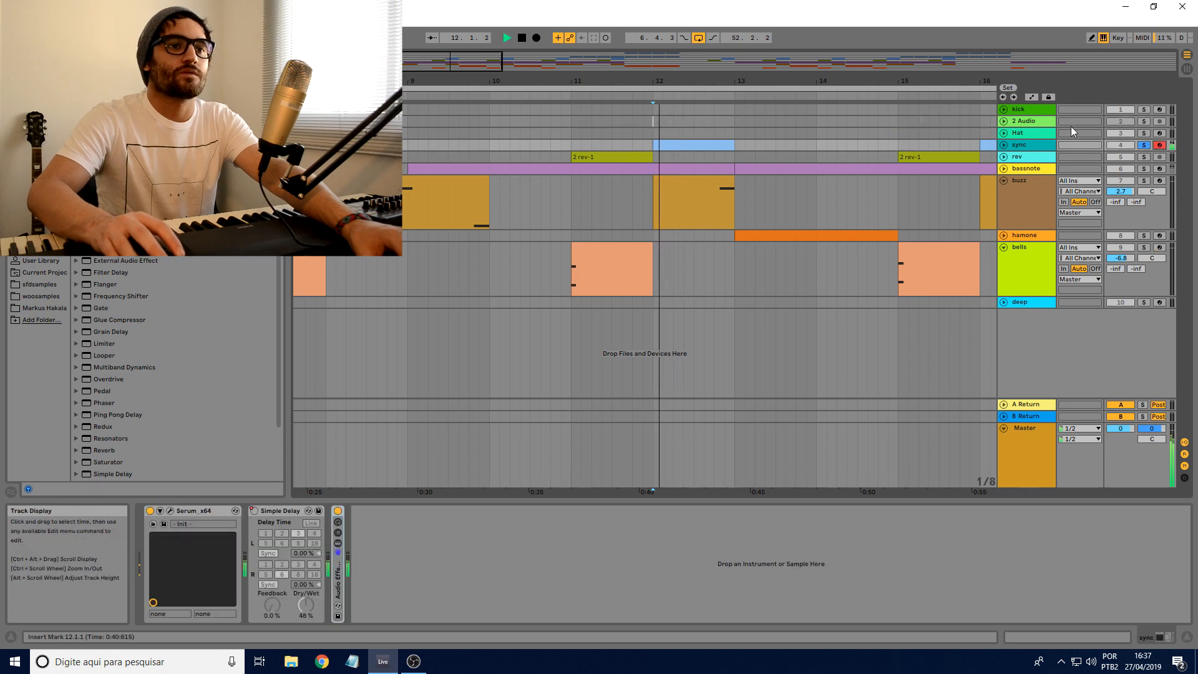
key(space)
Step: Unfold the sync track and open its Serum editor, placing the window clear of the track names
click(1004, 145)
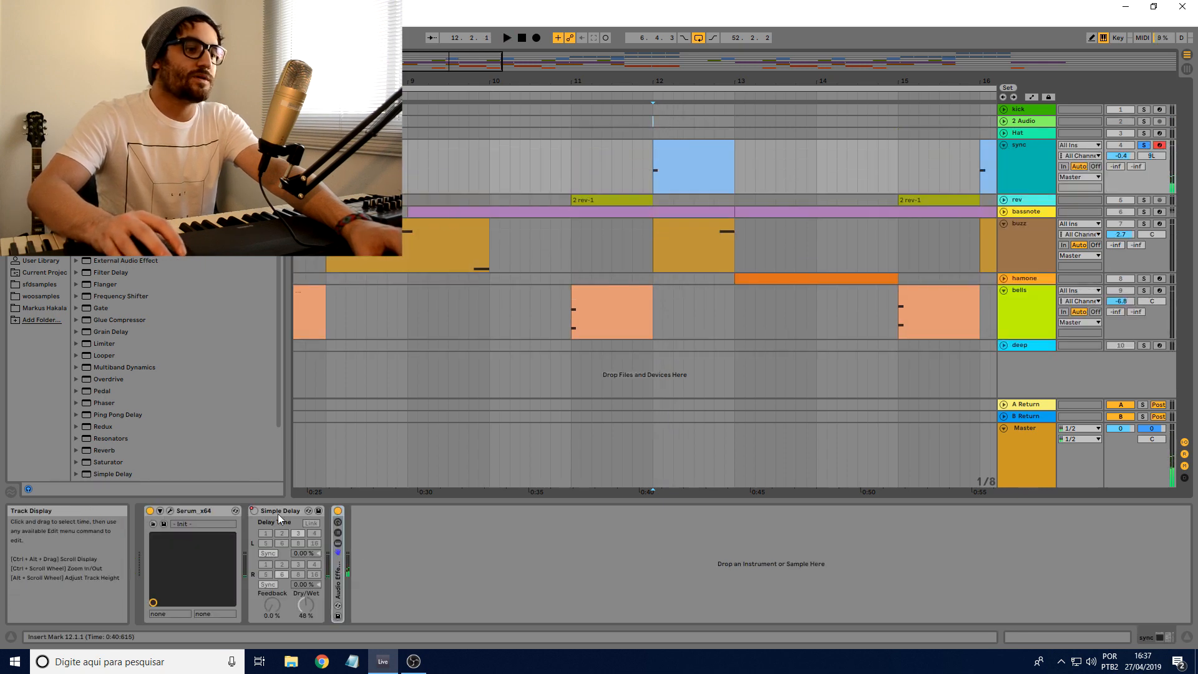
click(170, 510)
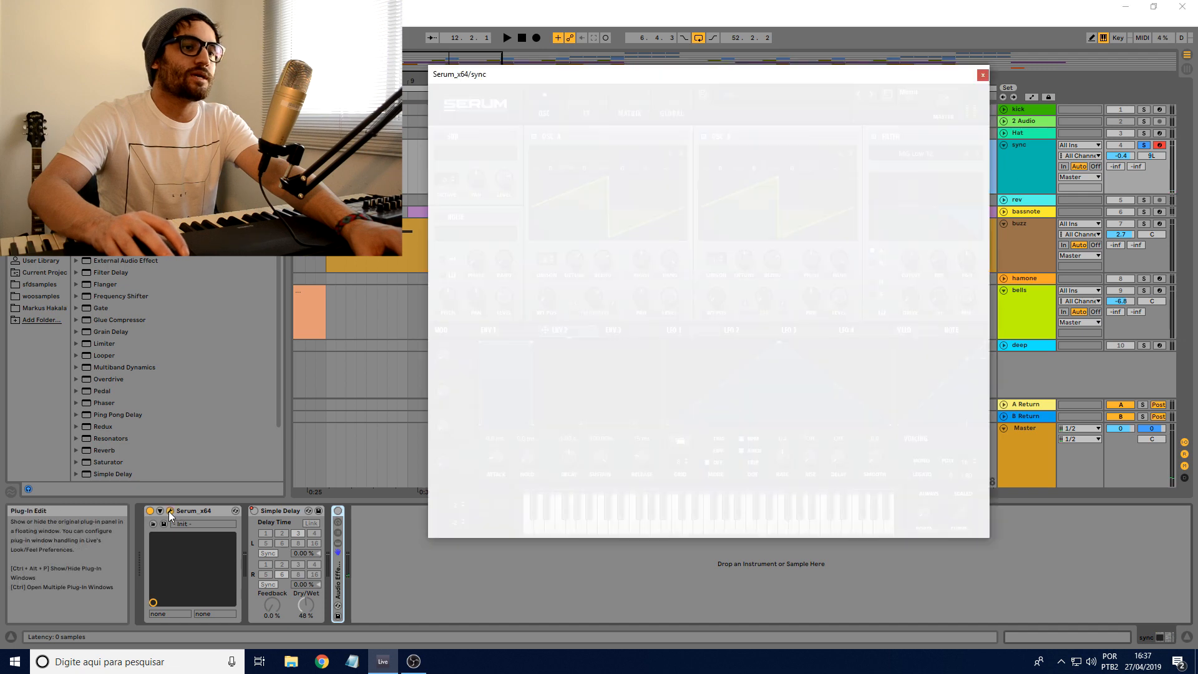
drag(694, 75, 716, 83)
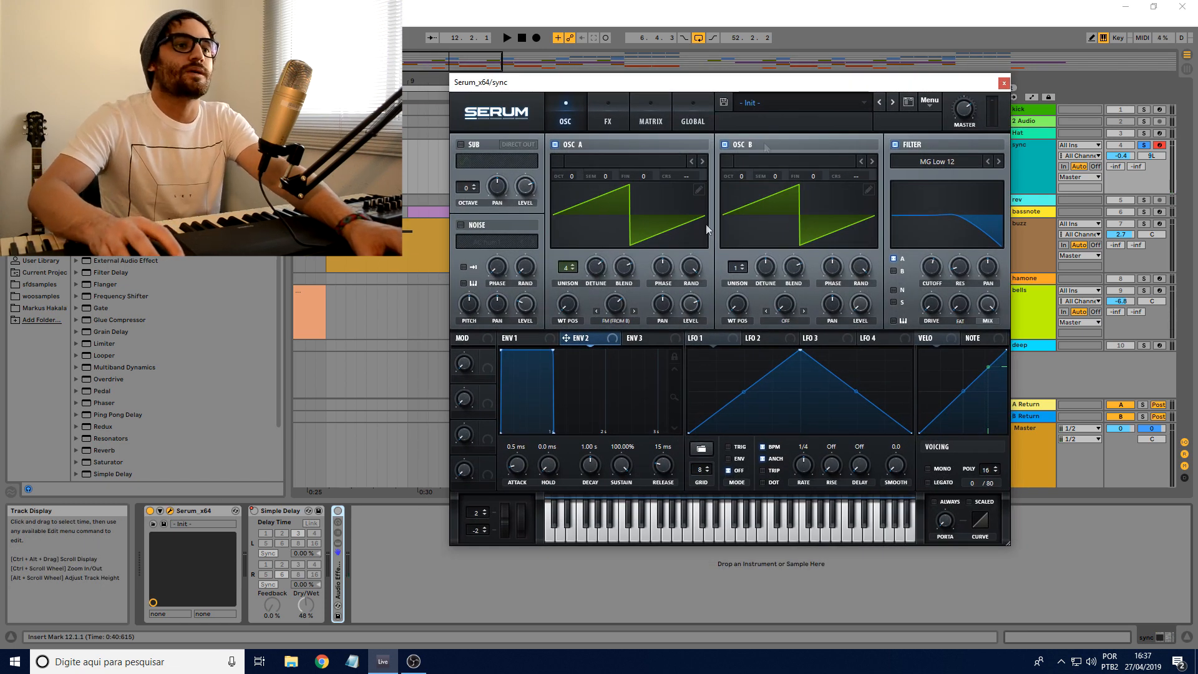
mouse_move(757, 82)
mouse_down()
mouse_move(747, 91)
mouse_move(740, 76)
mouse_up()
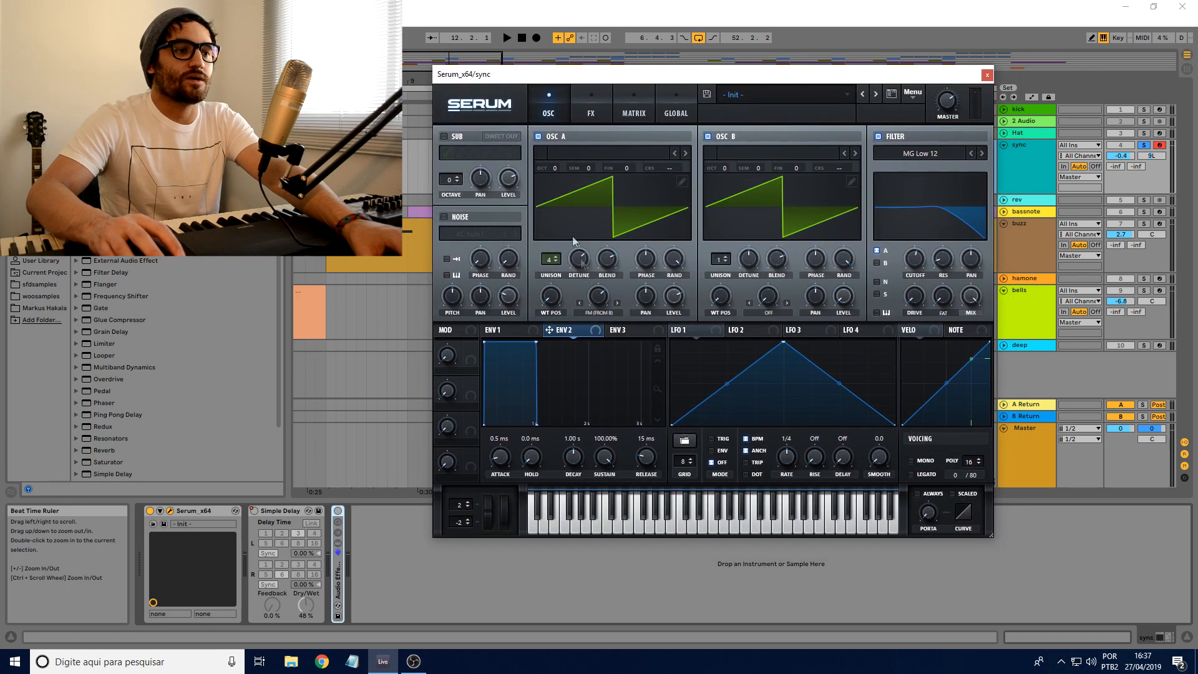
Step: Try the Sync (Window Full) warp mode on oscillator A and sweep its warp amount
click(598, 312)
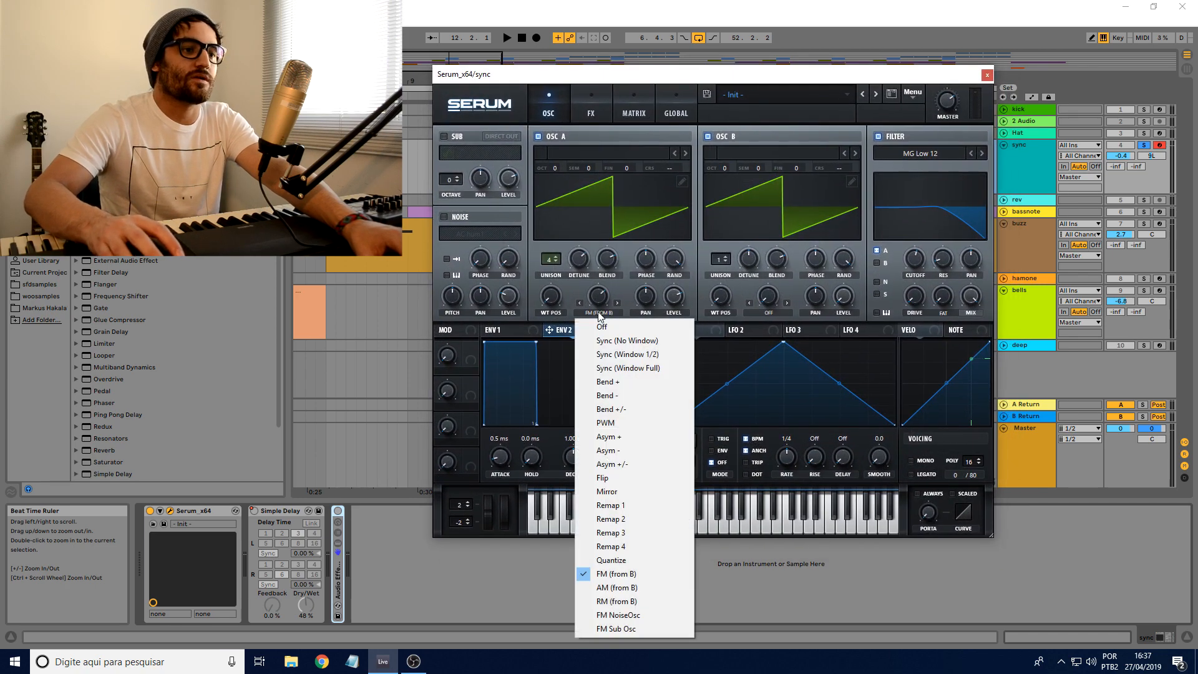
click(608, 370)
drag(598, 288, 581, 340)
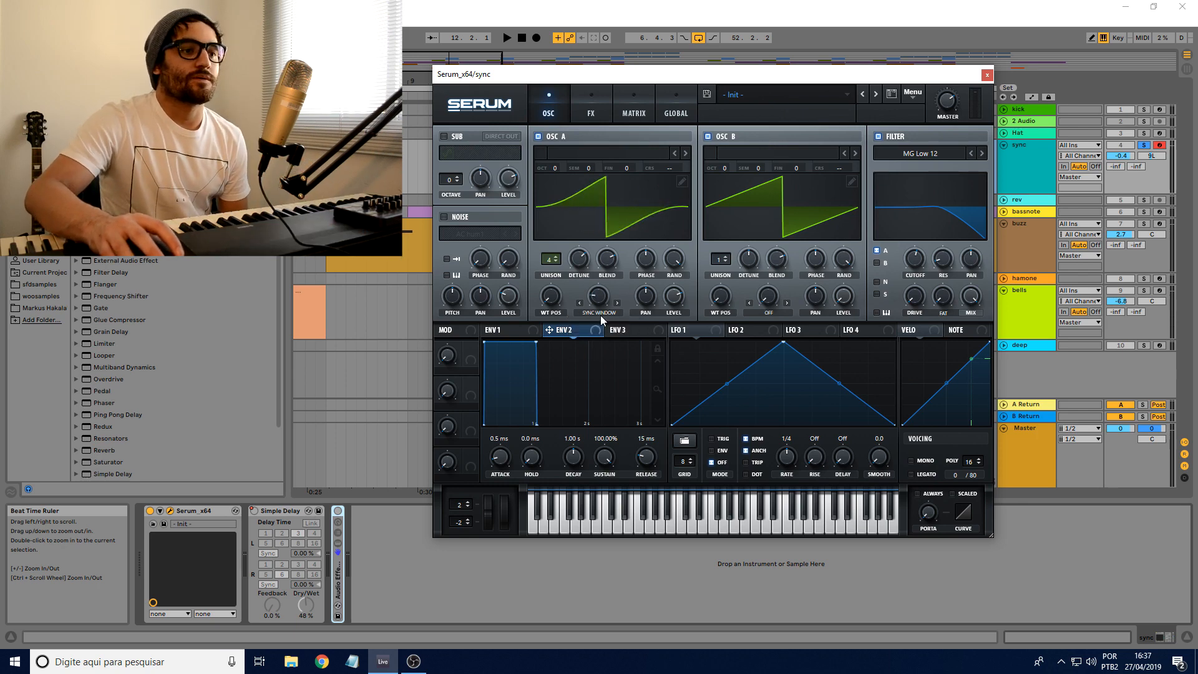
Step: Set oscillator A's warp mode to Sync (No Window) and sweep the warp amount up and down, ending at about 1.21%
click(603, 315)
click(628, 342)
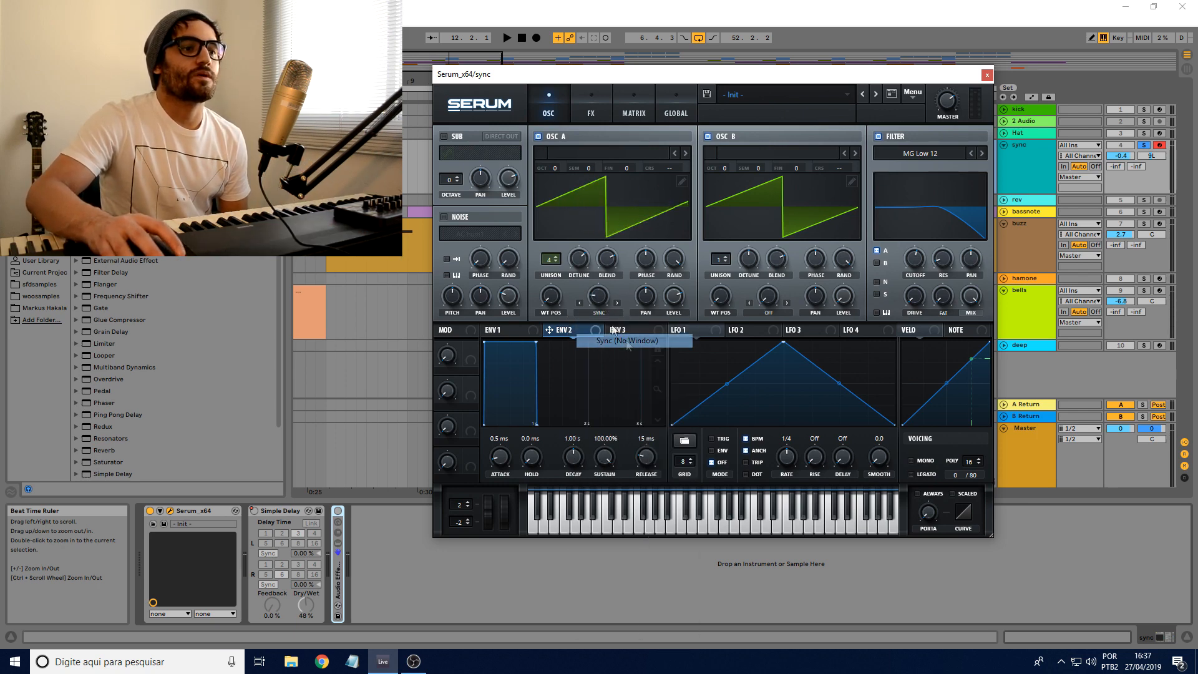
mouse_move(600, 305)
mouse_down()
mouse_move(603, 318)
mouse_move(600, 288)
mouse_up()
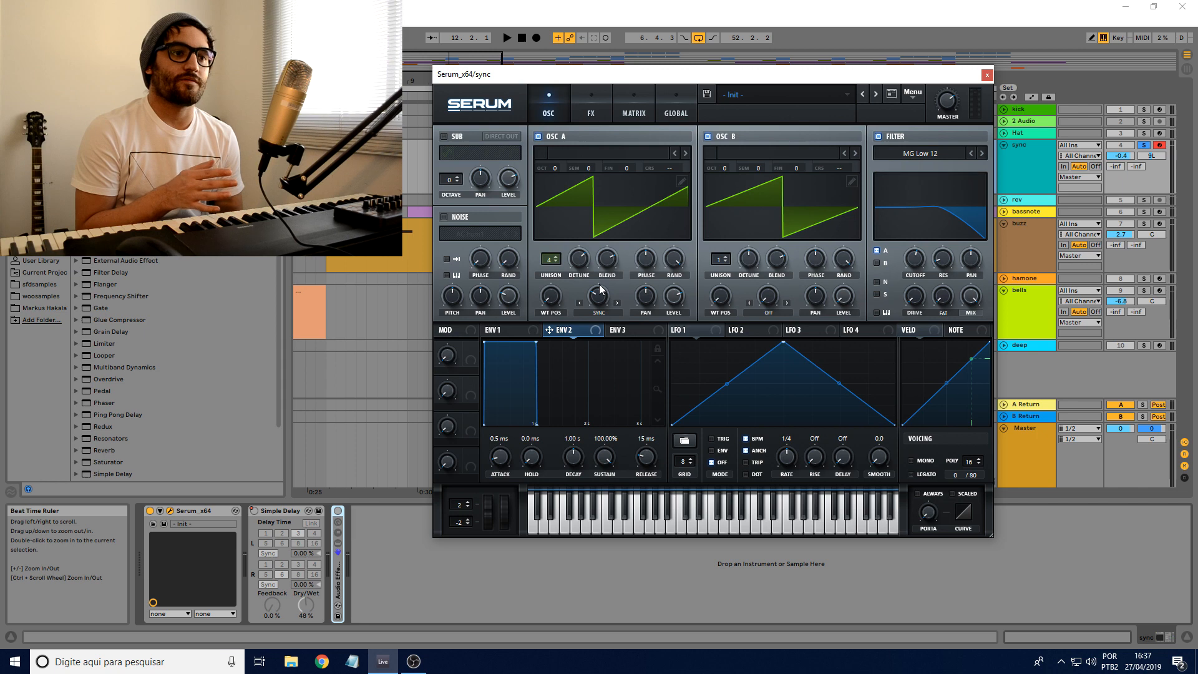
drag(599, 303, 598, 338)
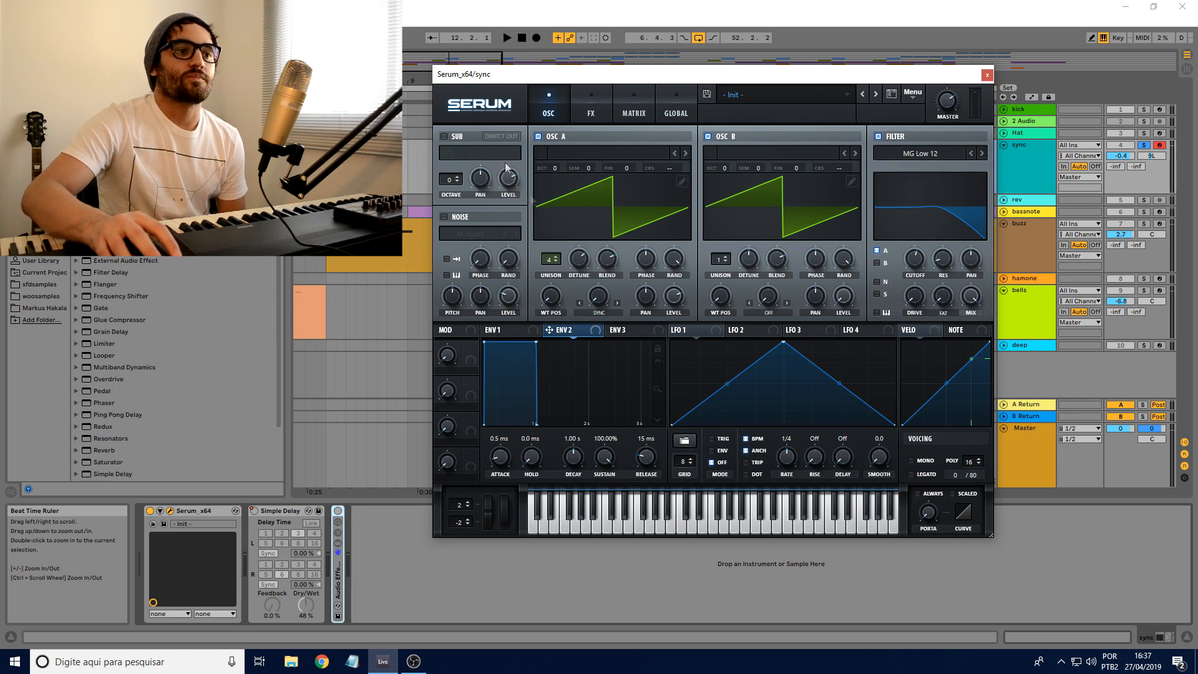
mouse_move(601, 303)
drag(599, 288, 600, 269)
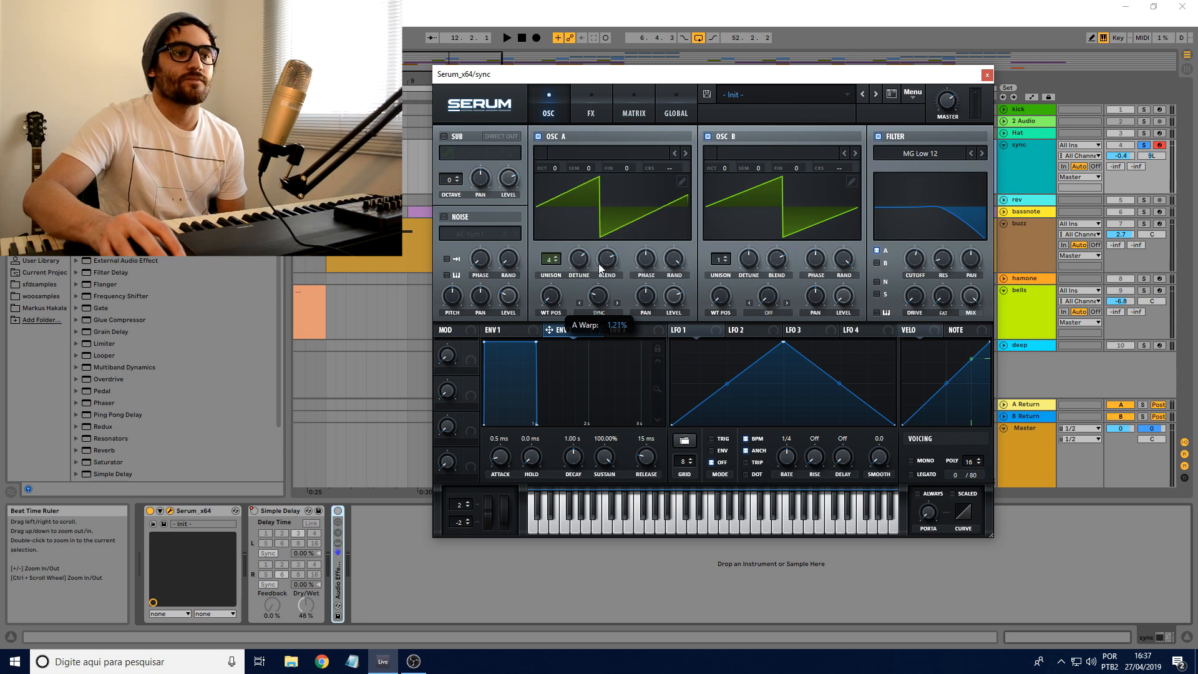
Step: Sweep oscillator A's Sync (No Window) warp amount up and down, showing how the saw wave's cycles multiply
drag(600, 268, 598, 221)
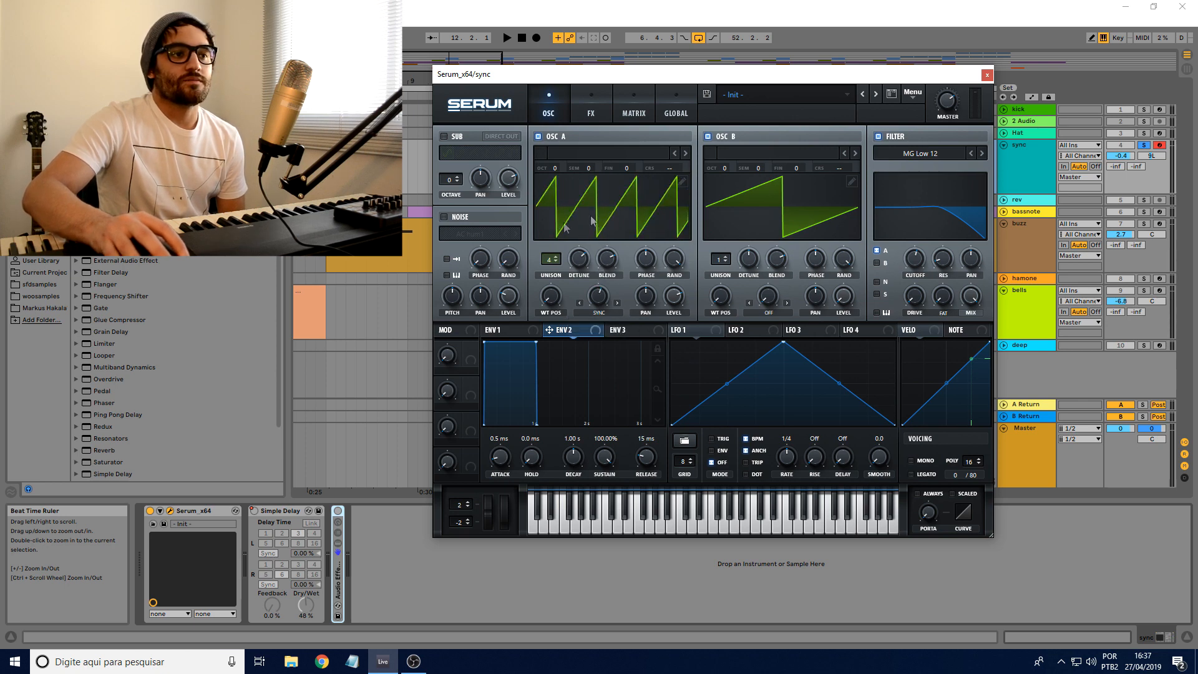
drag(604, 297, 600, 325)
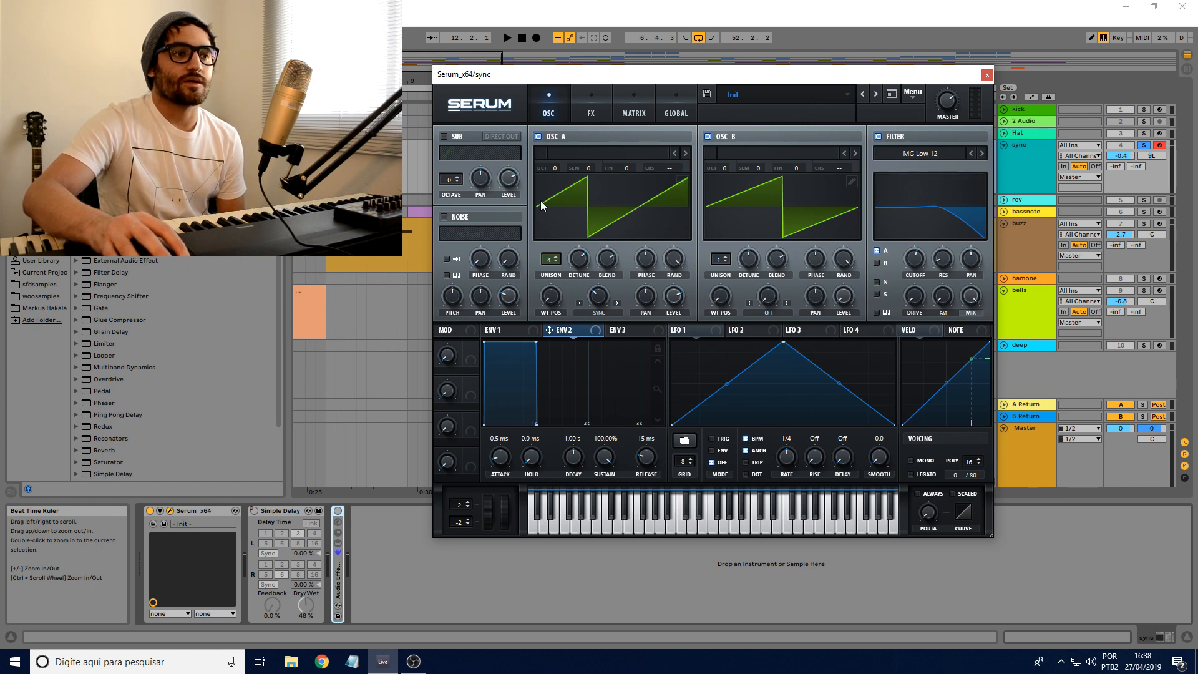
drag(598, 300, 598, 290)
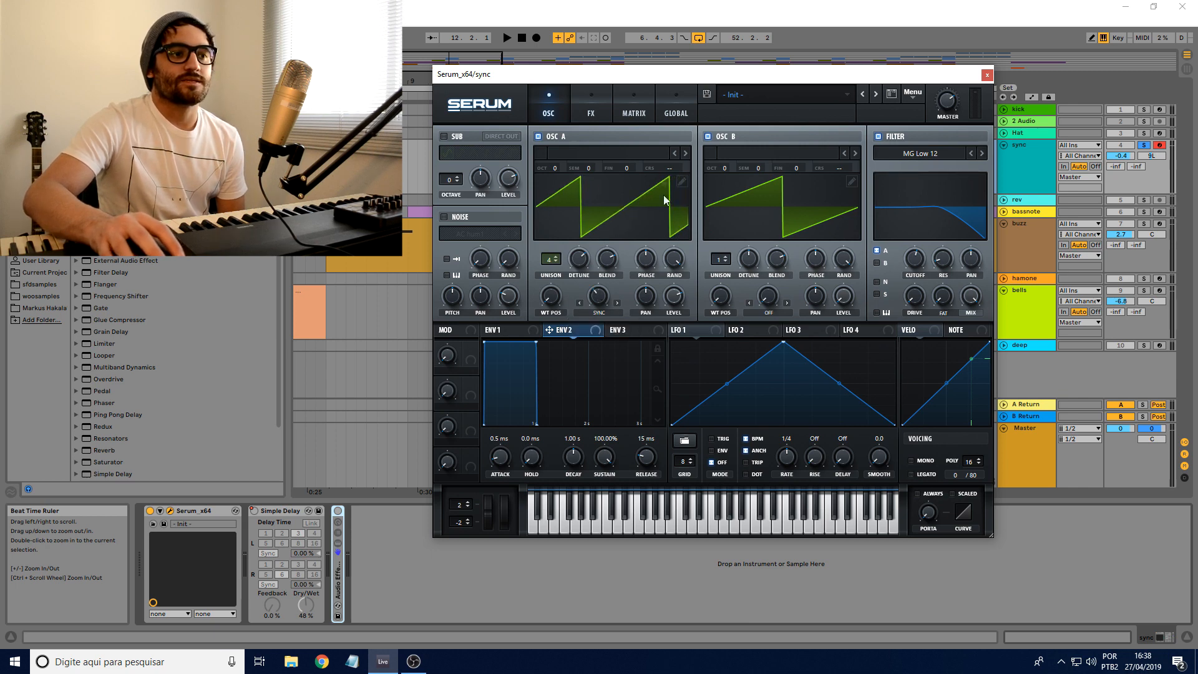
drag(597, 299, 600, 279)
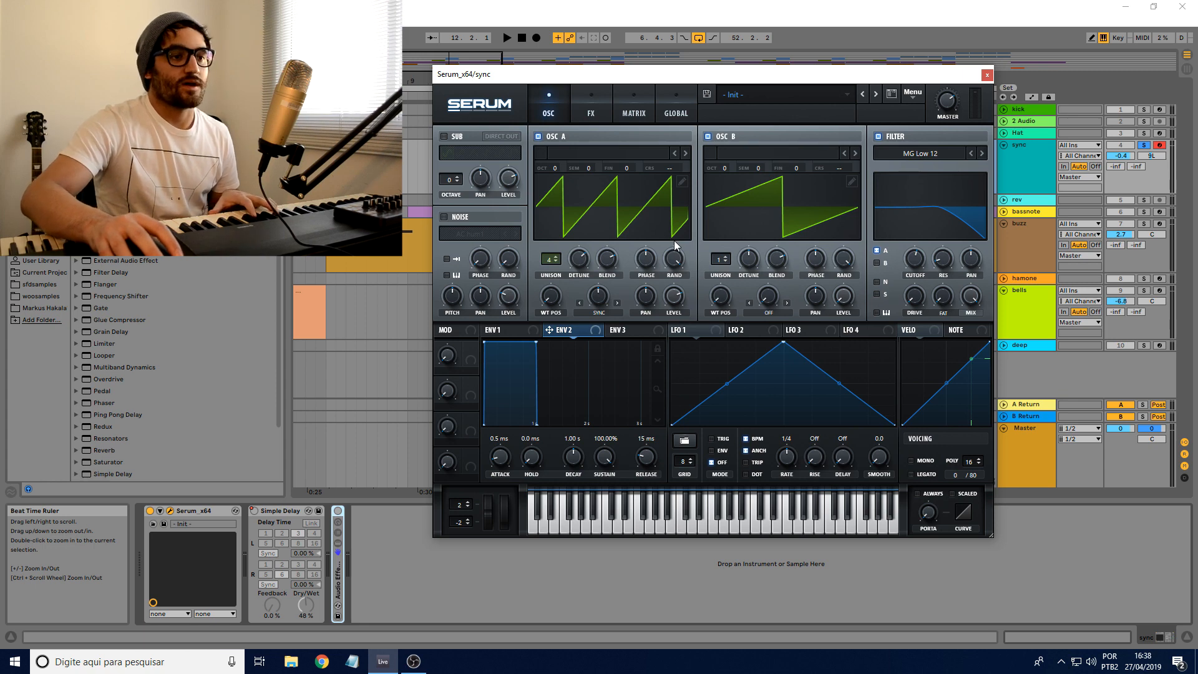
Step: Turn off Serum's filter and fold the Simple Delay device, checking the Delay effect inside Serum
click(878, 136)
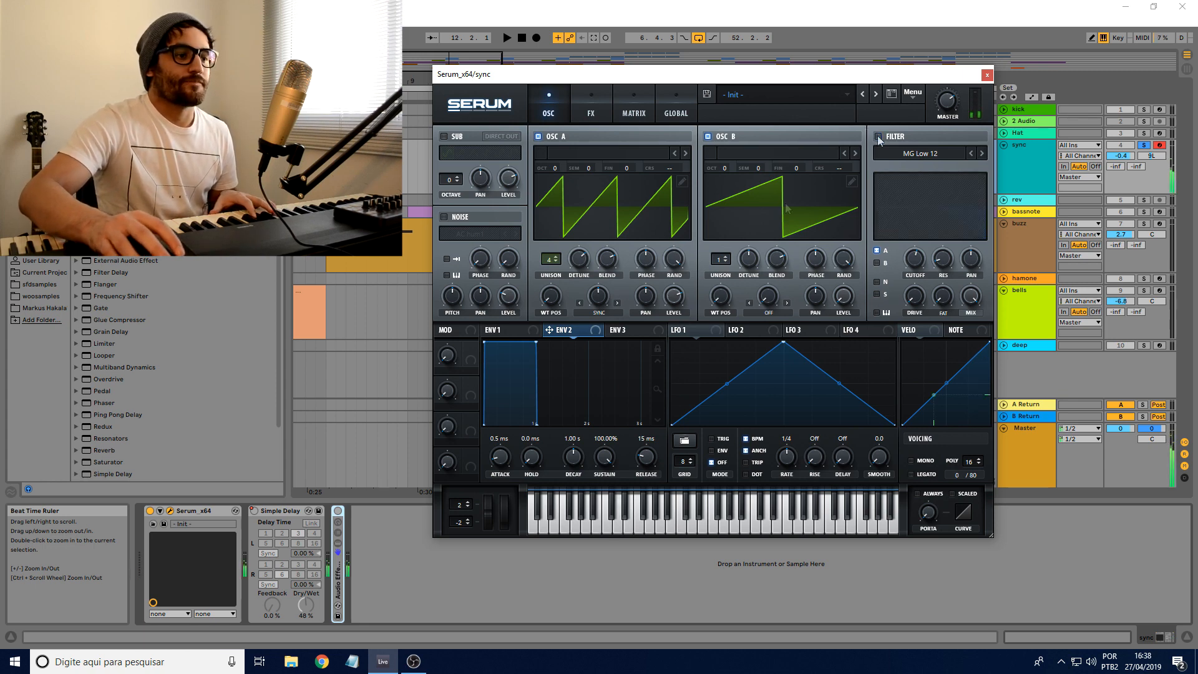
double_click(282, 511)
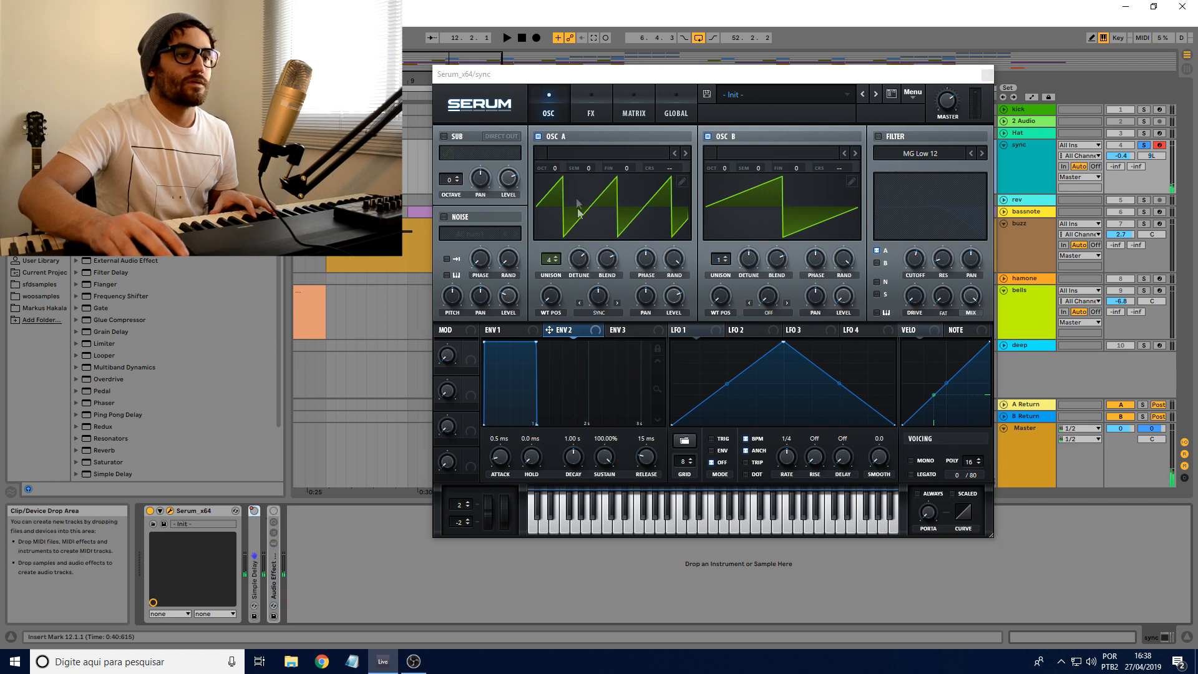
click(589, 115)
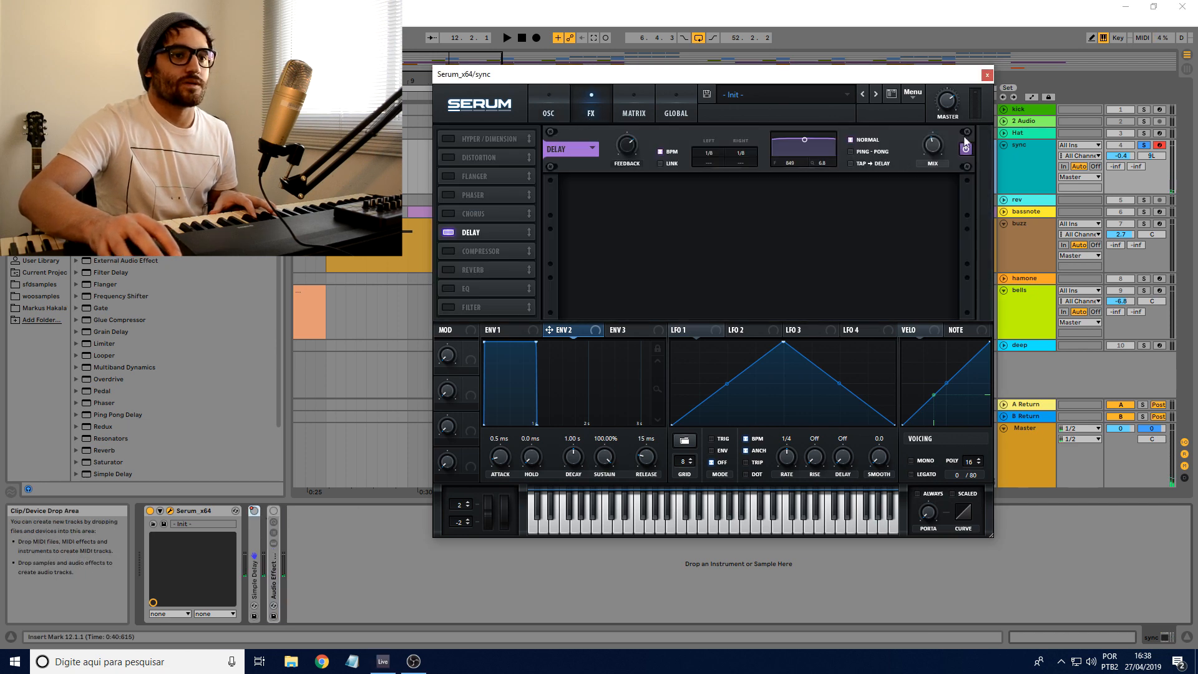
click(548, 113)
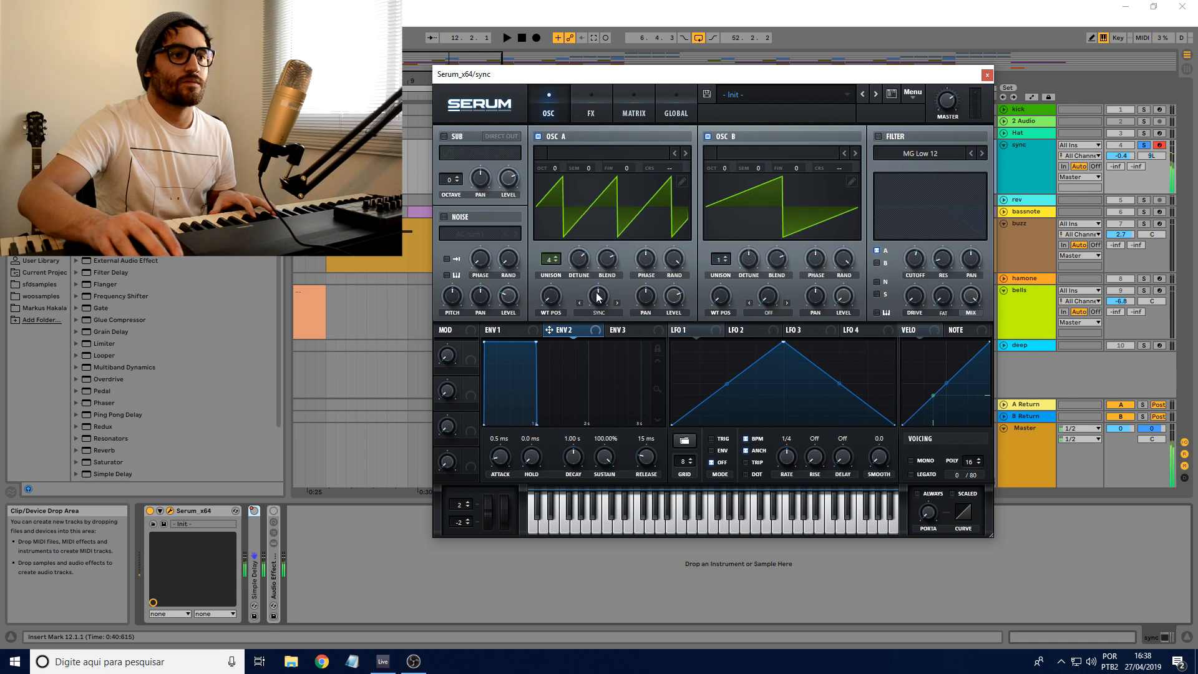
Step: With the filter off, lower oscillator A's sync warp amount and raise it again to about eight wave cycles
drag(598, 295, 597, 318)
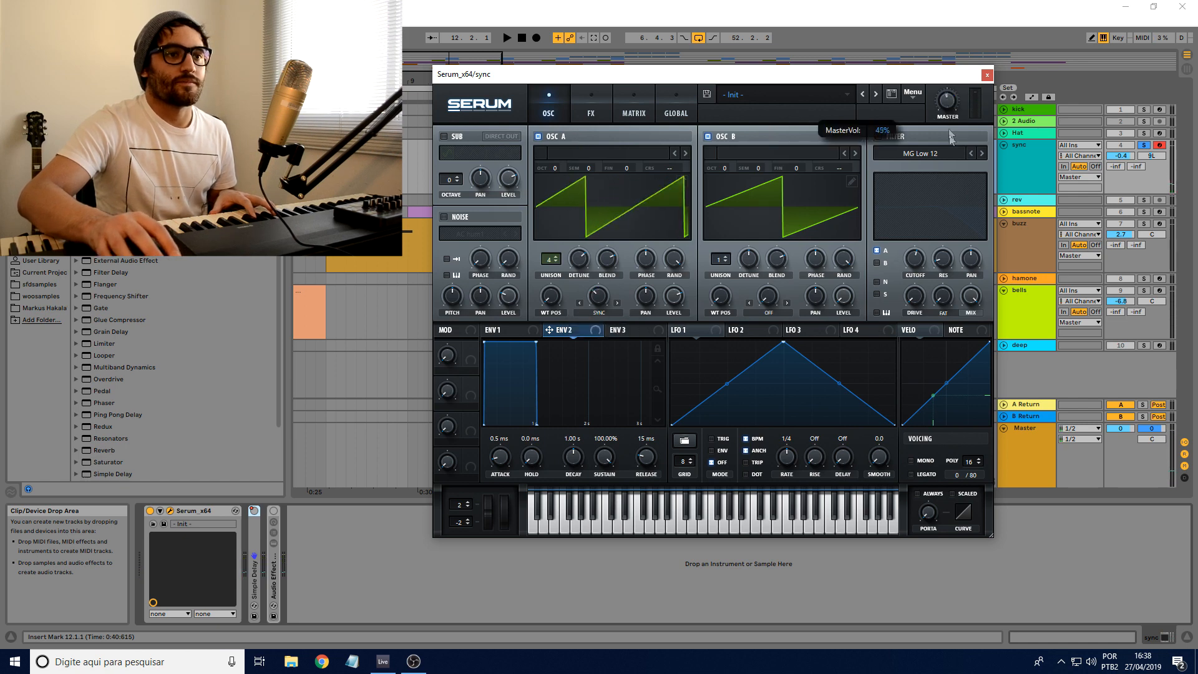
drag(605, 297, 567, 353)
mouse_move(599, 311)
mouse_down()
mouse_move(596, 220)
mouse_move(586, 310)
mouse_up()
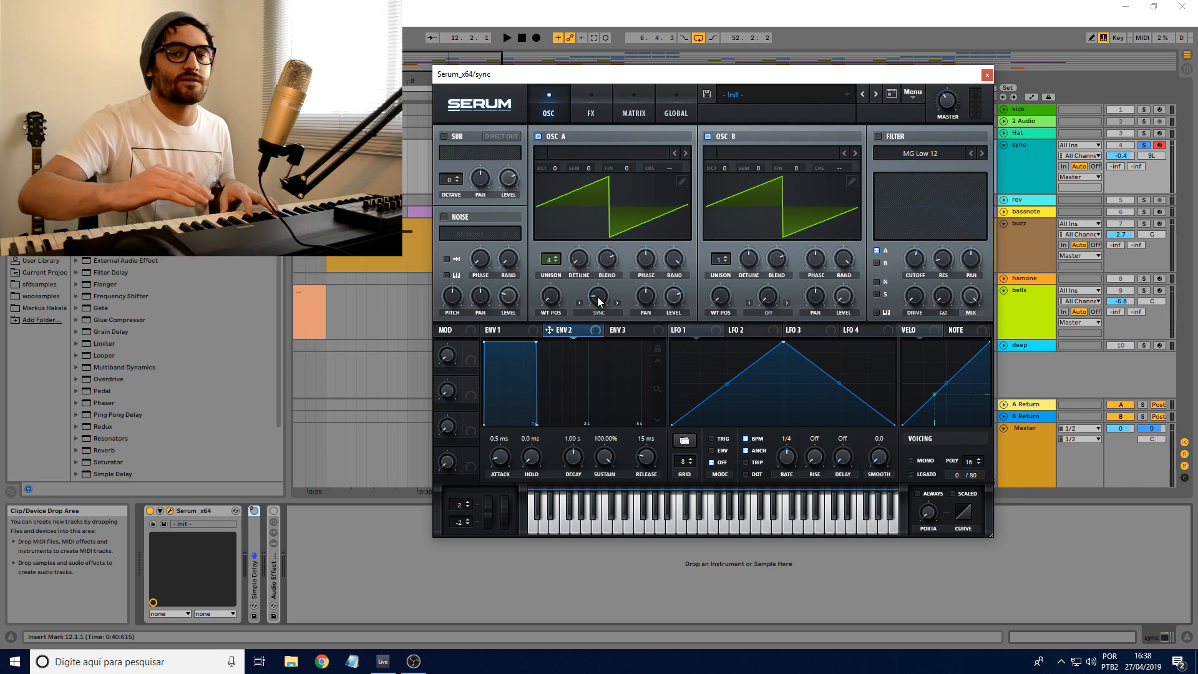
drag(605, 302, 609, 210)
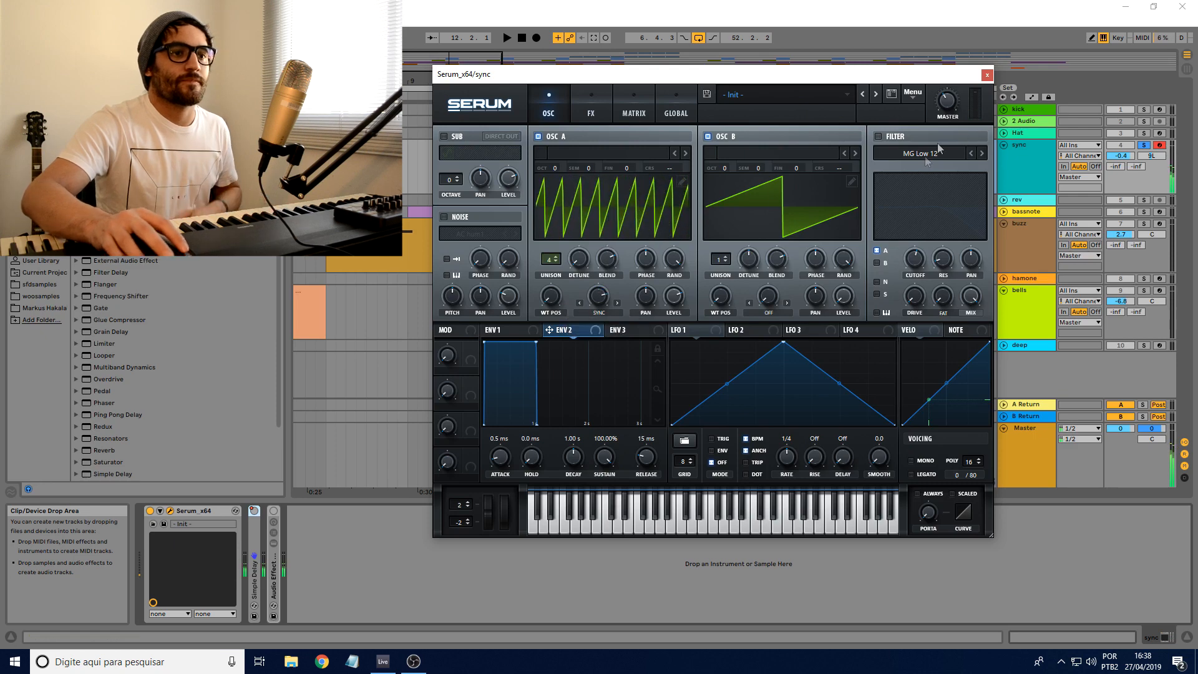
Step: Turn Serum's filter back on, adjust oscillator A's detune, and enable the Audio Effect Rack on the sync track
click(877, 136)
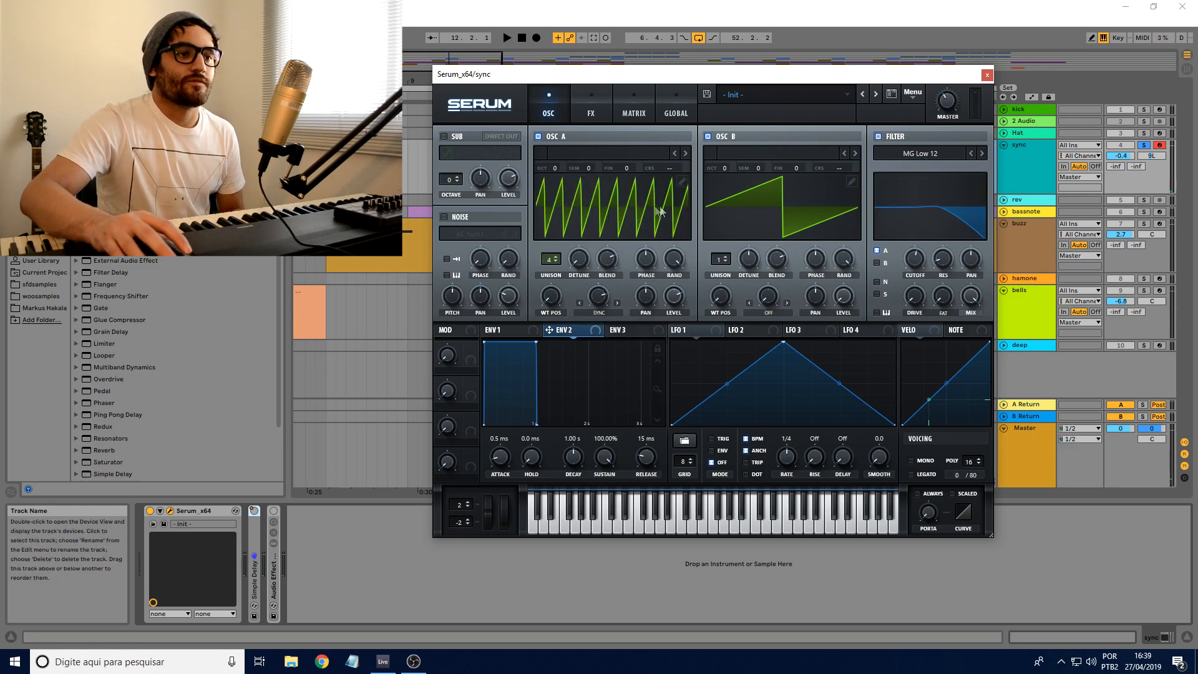
drag(579, 258, 581, 219)
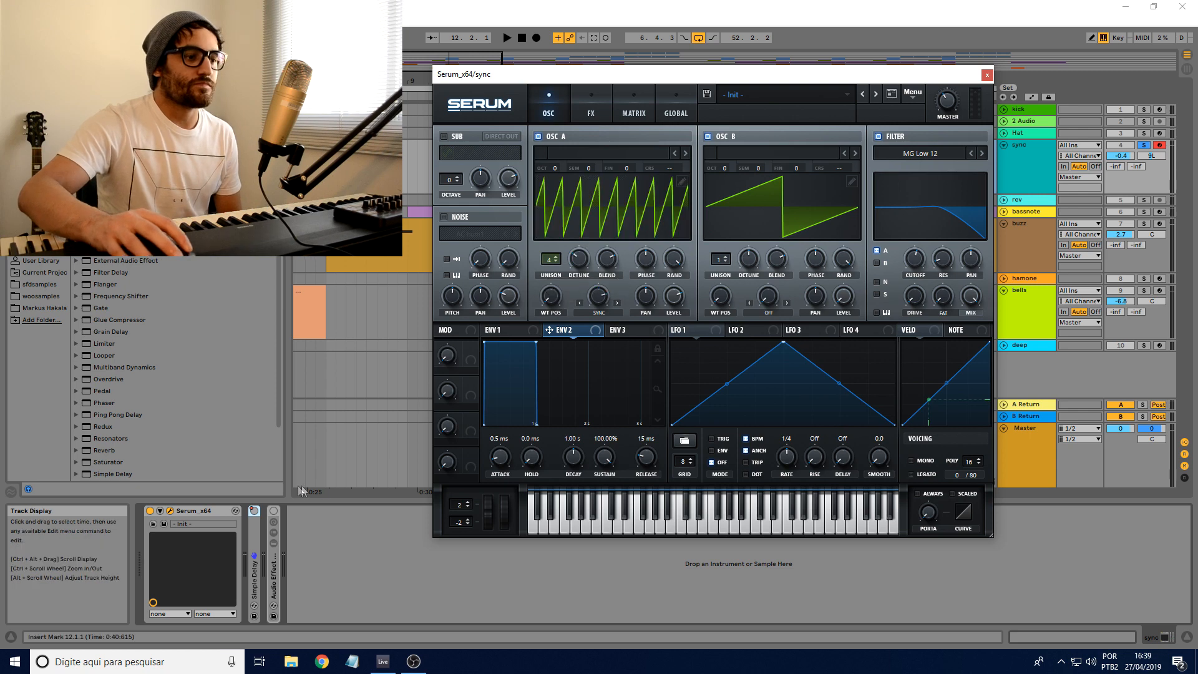
click(273, 512)
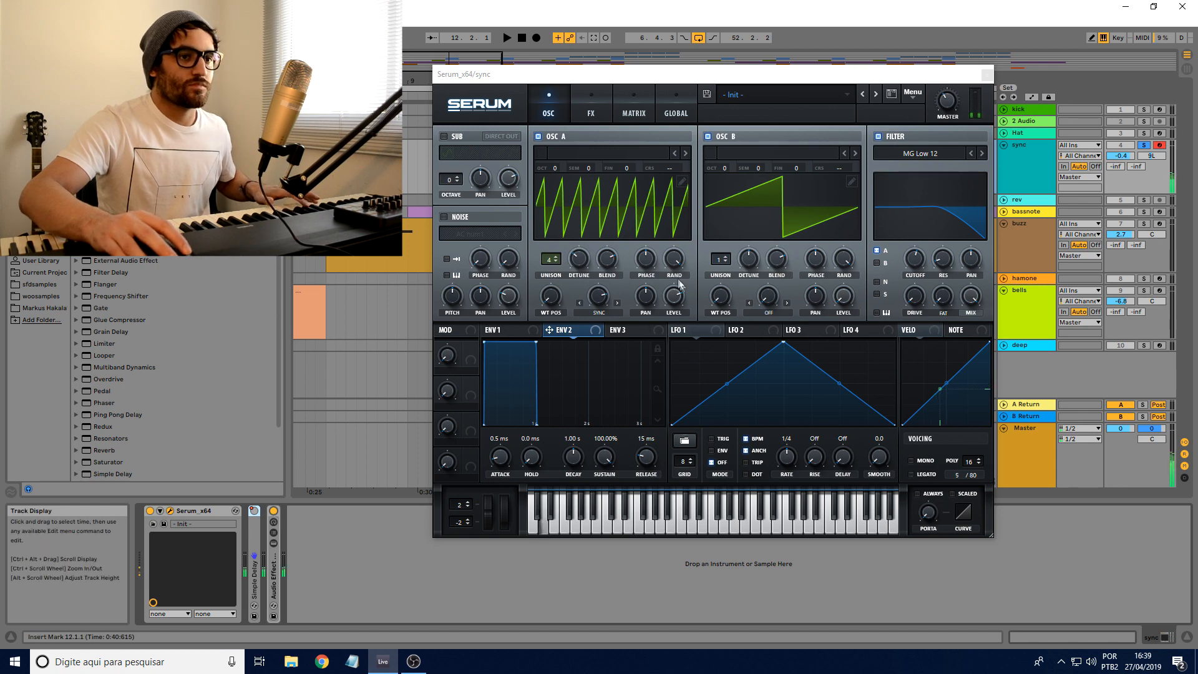
drag(956, 100, 955, 65)
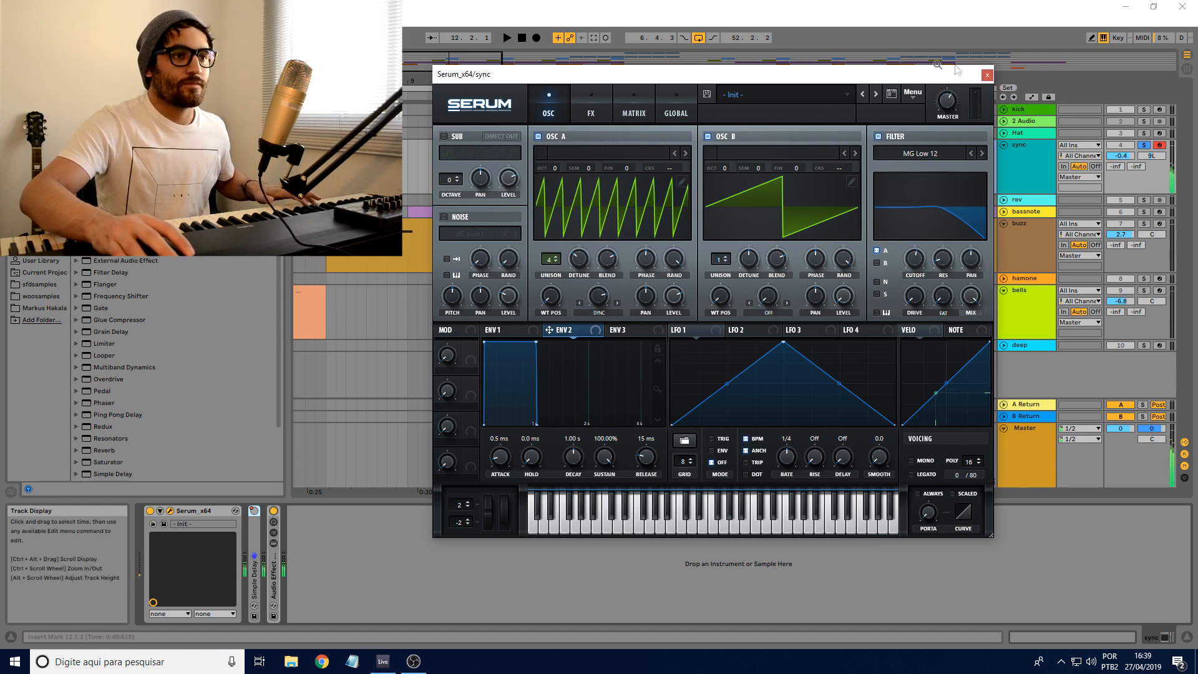
Step: Check Serum's Delay effect and reduce oscillator A's sync warp amount to about four wave cycles
click(593, 106)
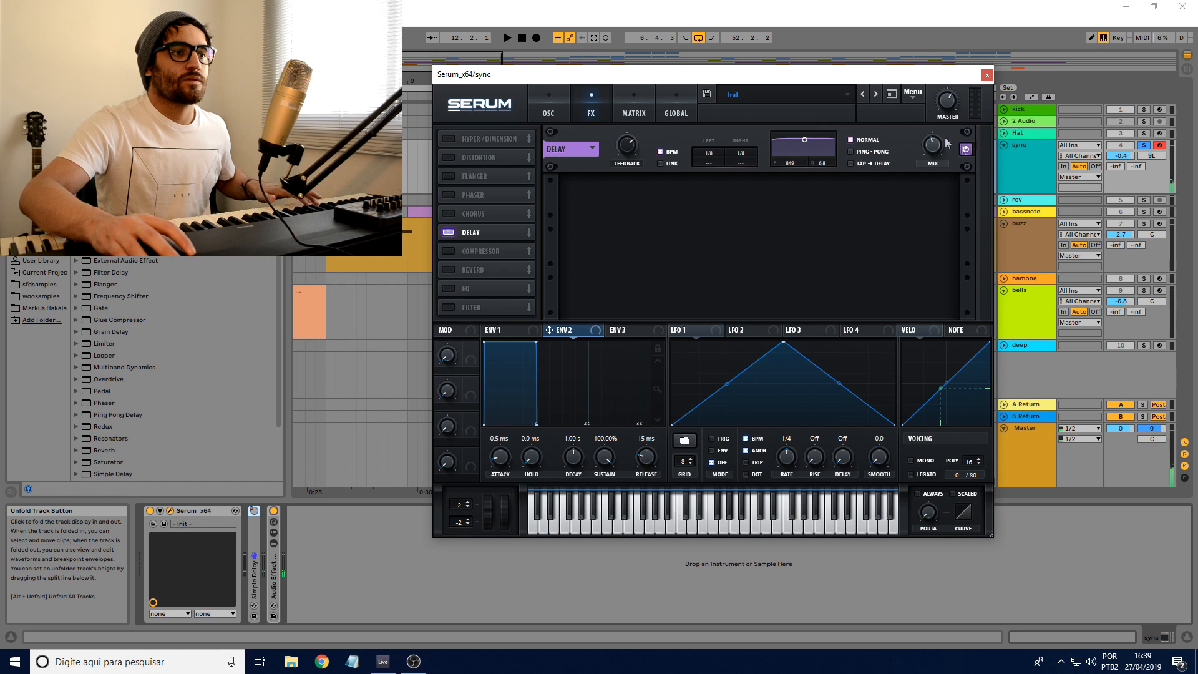
click(548, 108)
drag(598, 294, 598, 312)
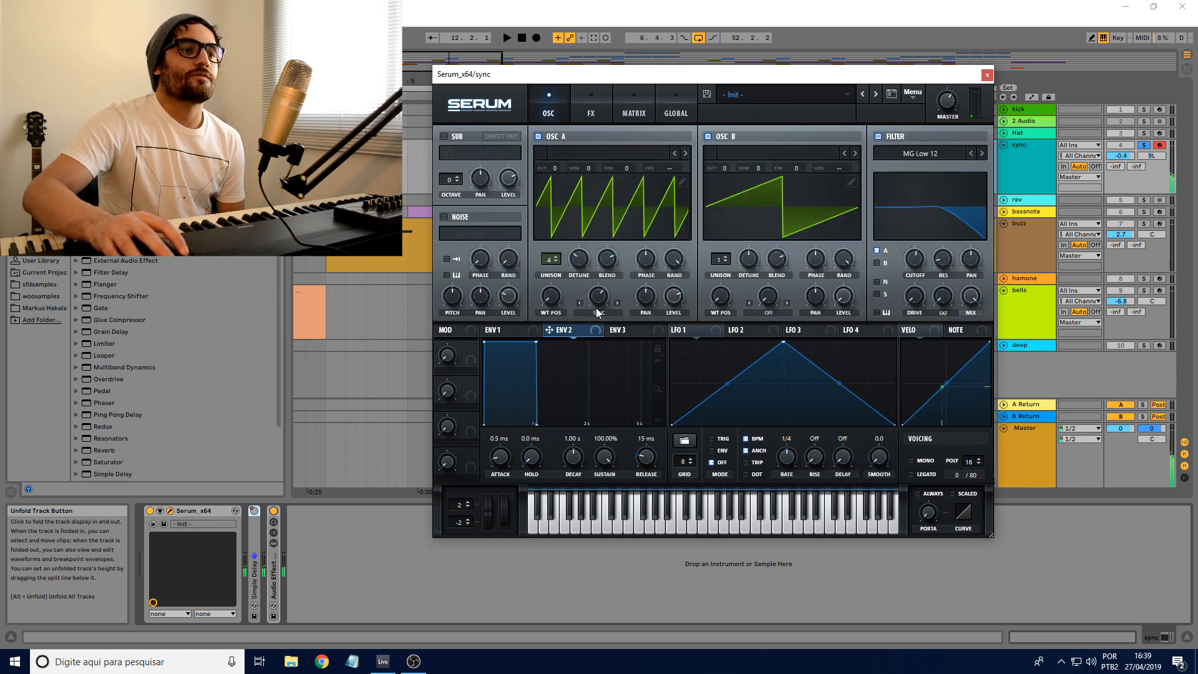
Step: Set oscillator A's warp mode to FM (from B)
click(596, 313)
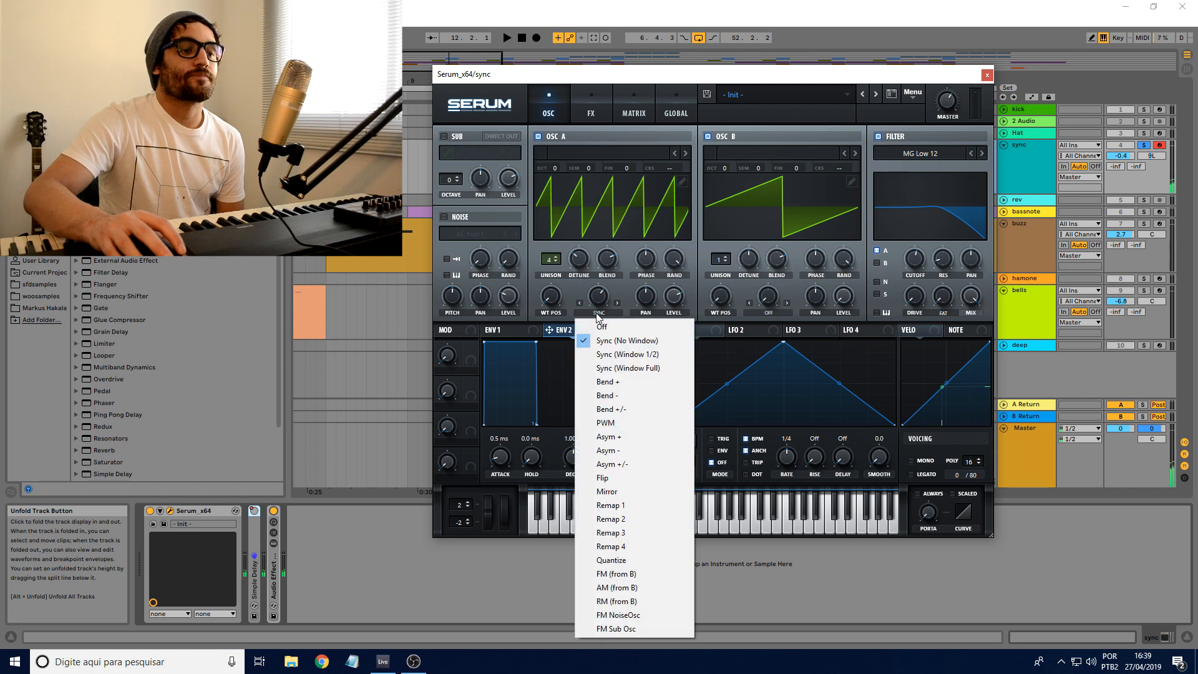
click(605, 582)
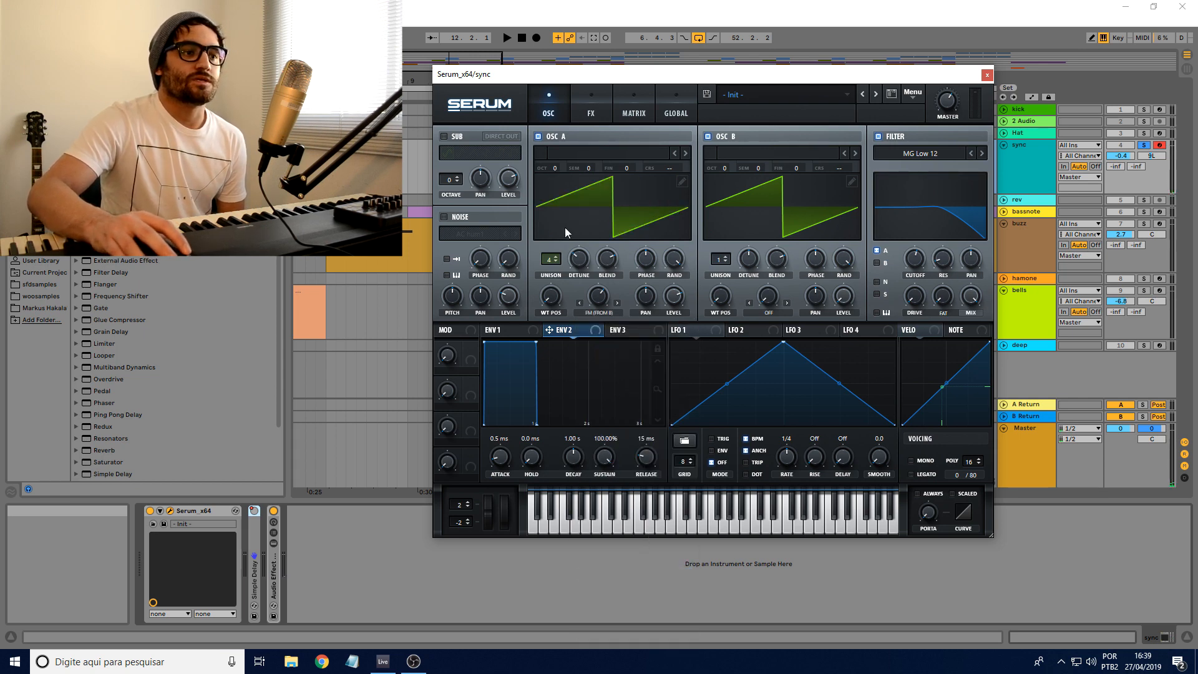
click(598, 312)
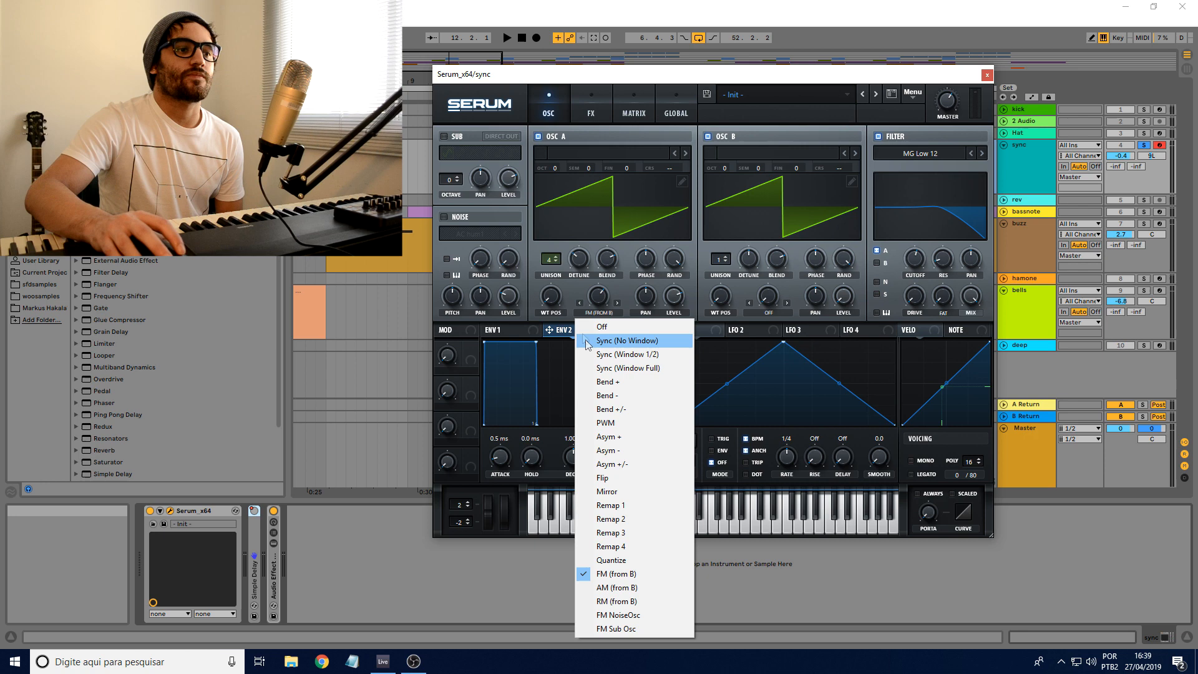
click(578, 292)
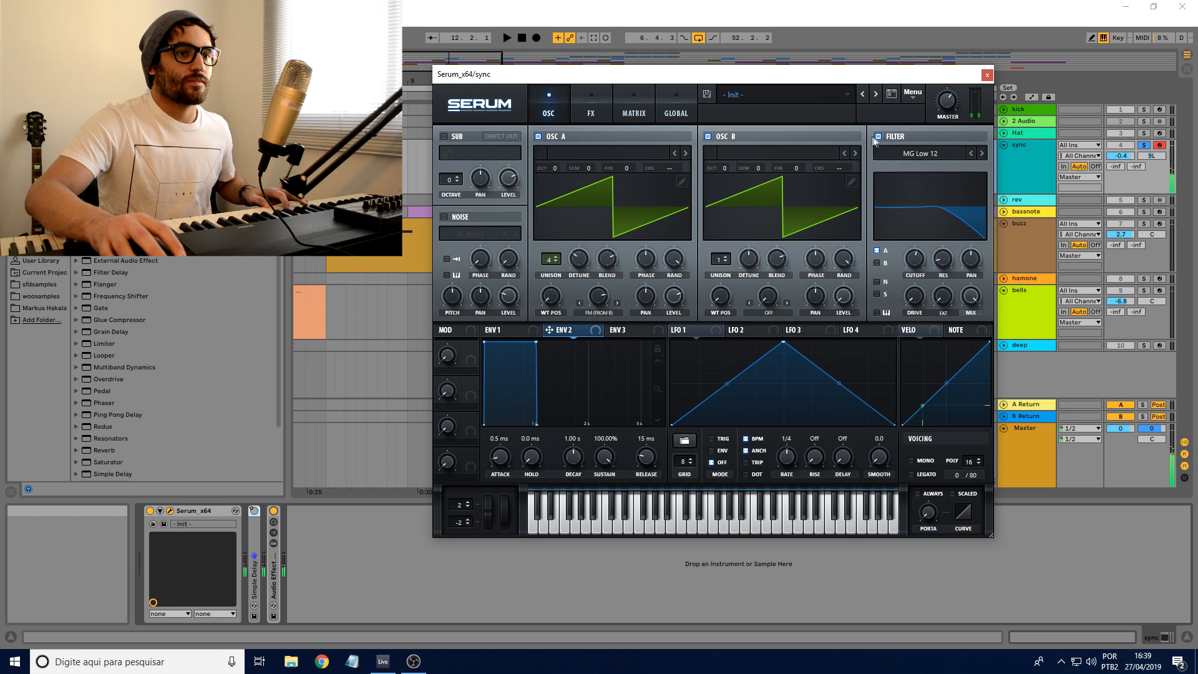
Step: Turn off the filter and vary oscillator A's FM (from B) warp amount while playing notes
click(877, 136)
click(593, 112)
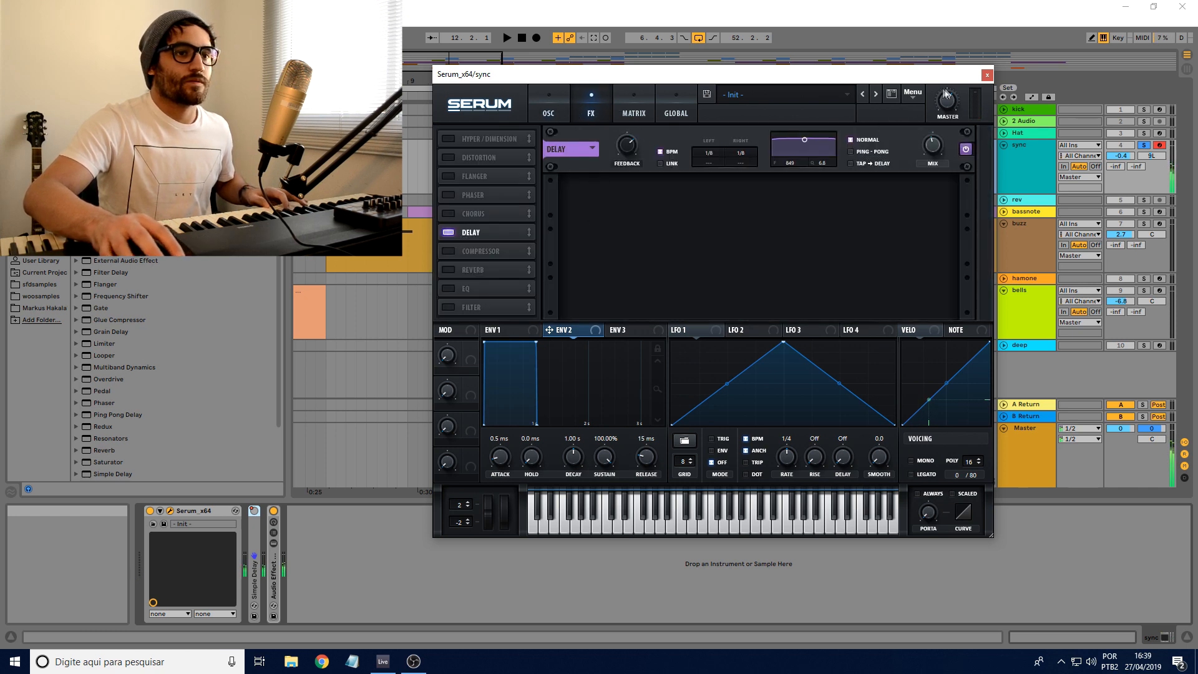
click(548, 113)
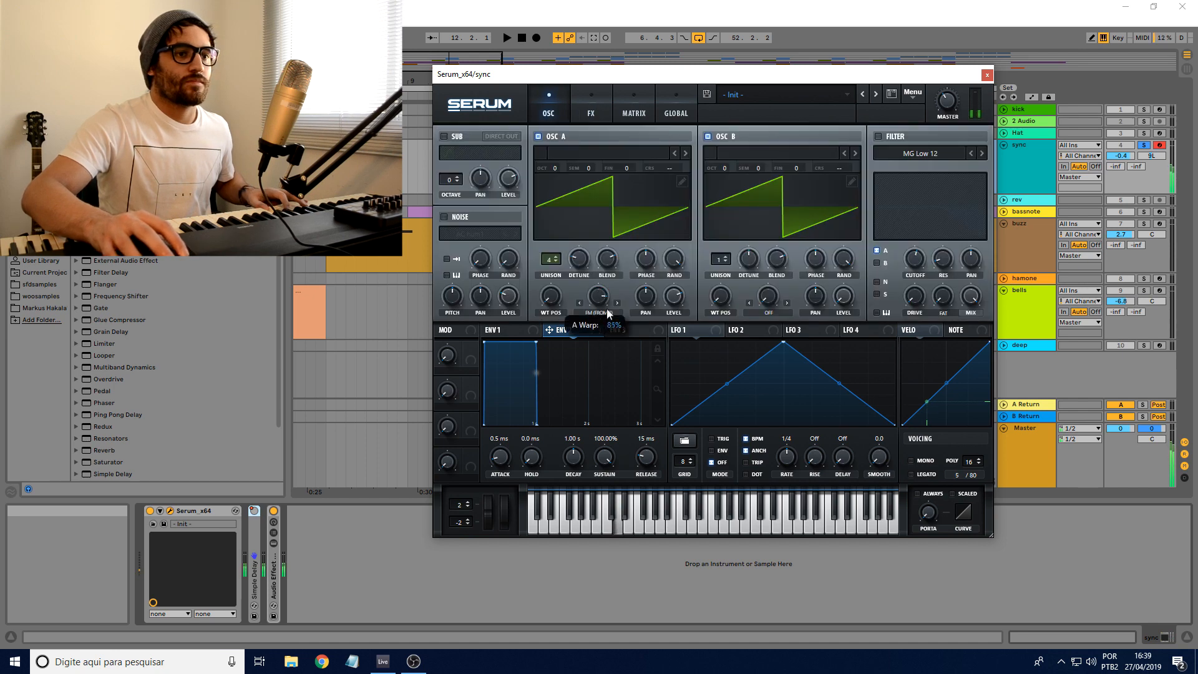
drag(596, 296, 597, 303)
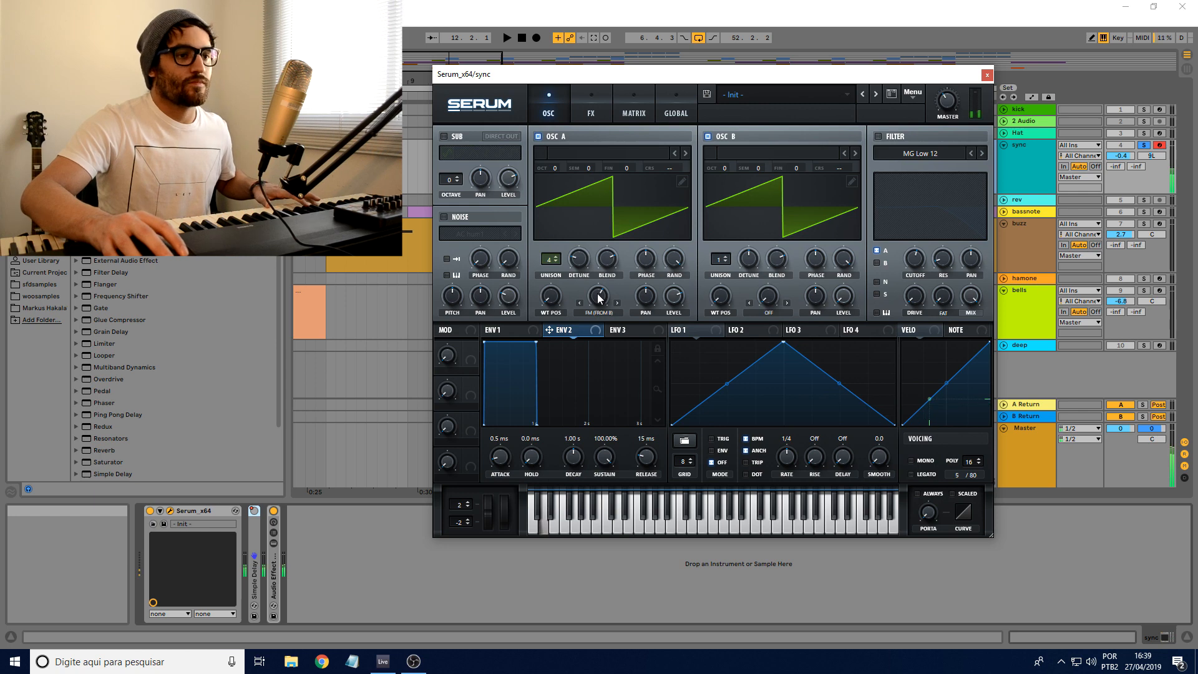
mouse_move(601, 299)
drag(601, 289, 602, 287)
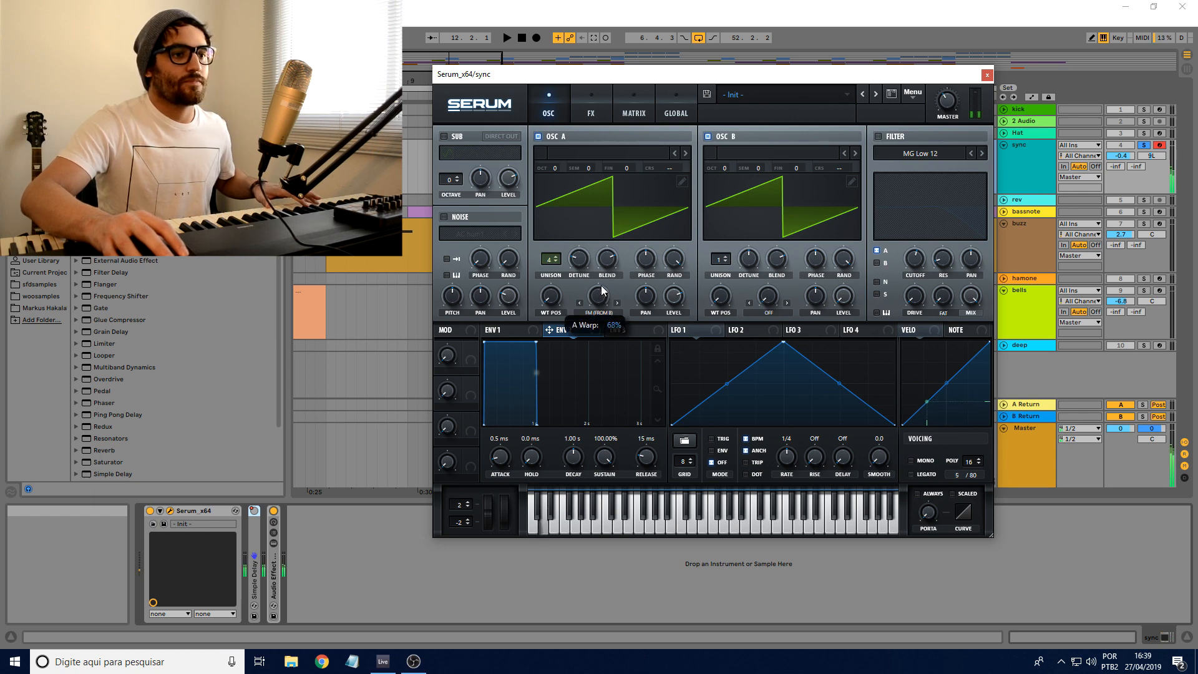
Step: Turn the filter back on and review Serum's Delay effect before returning to the oscillators
click(879, 136)
click(599, 112)
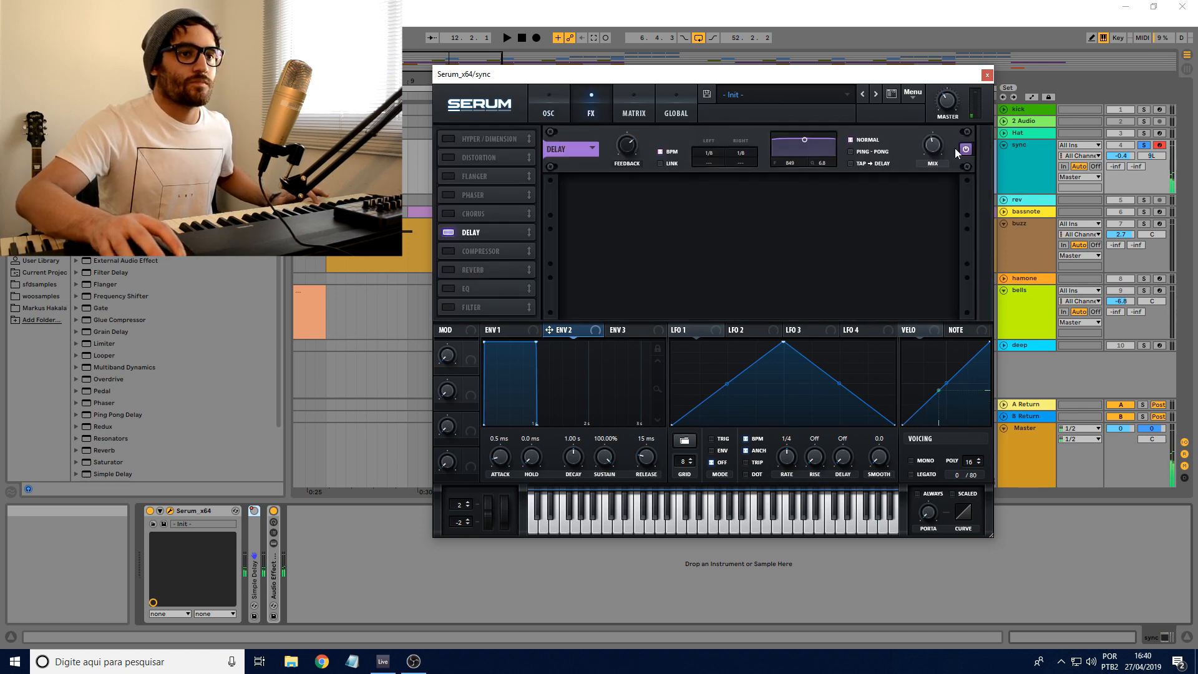
click(548, 109)
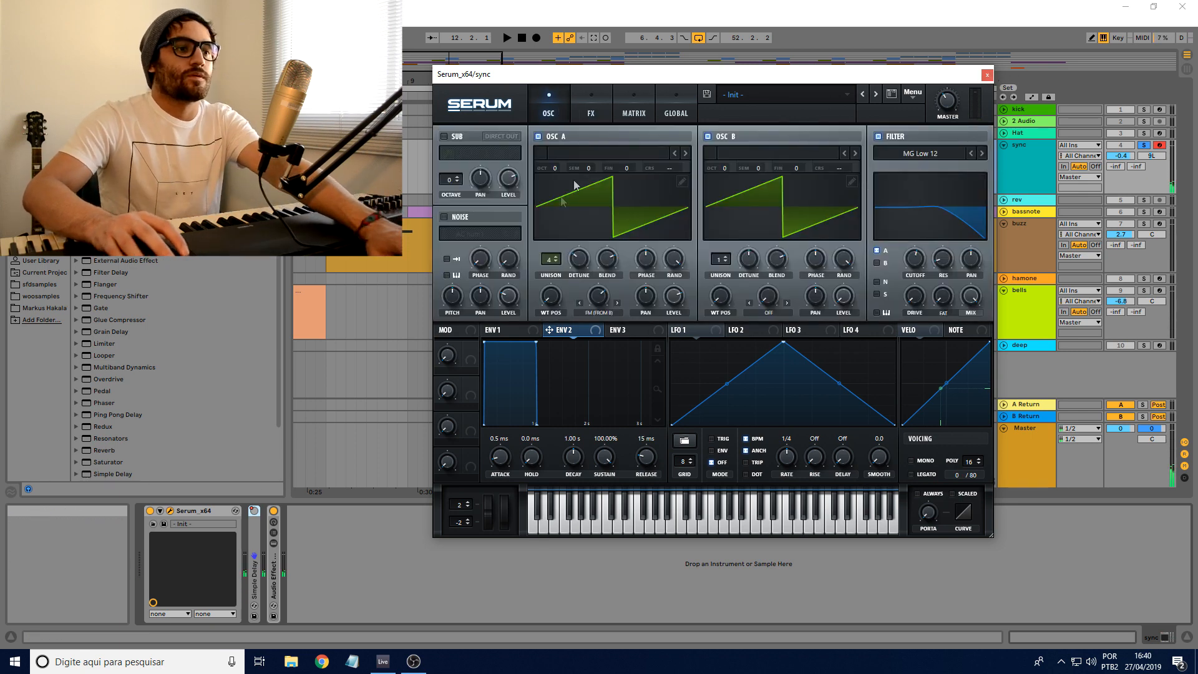
Step: Play the arrangement briefly from bar 12, close the Serum editor and stop playback
key(space)
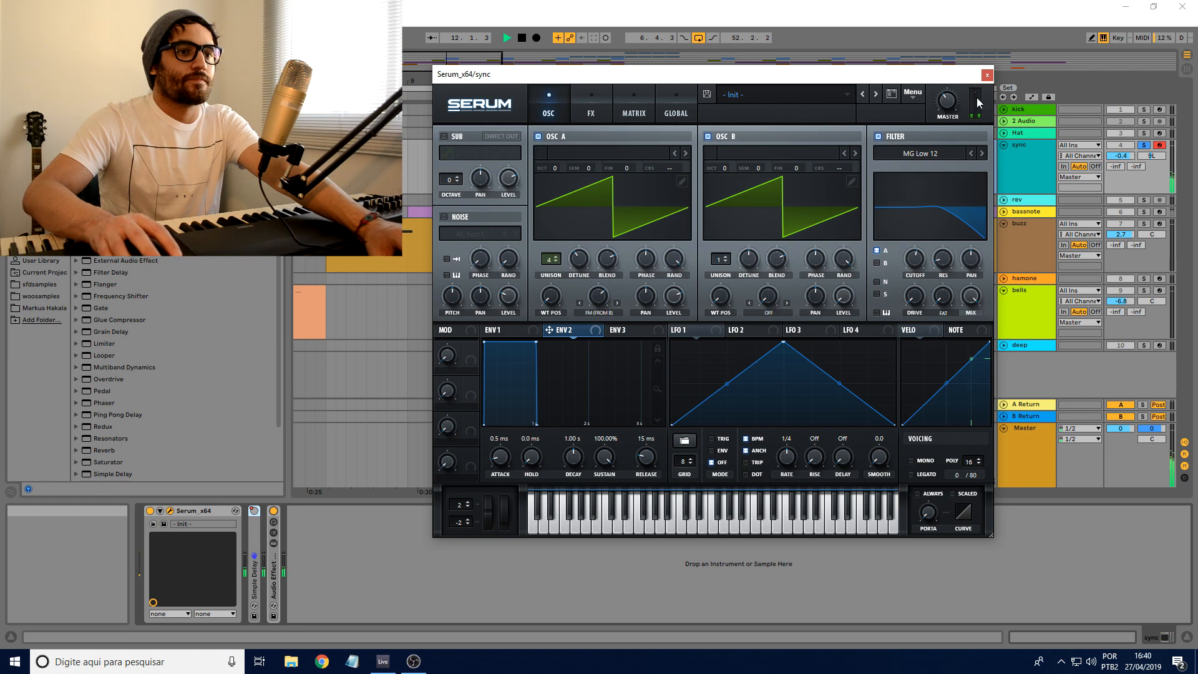
click(987, 75)
key(space)
click(655, 124)
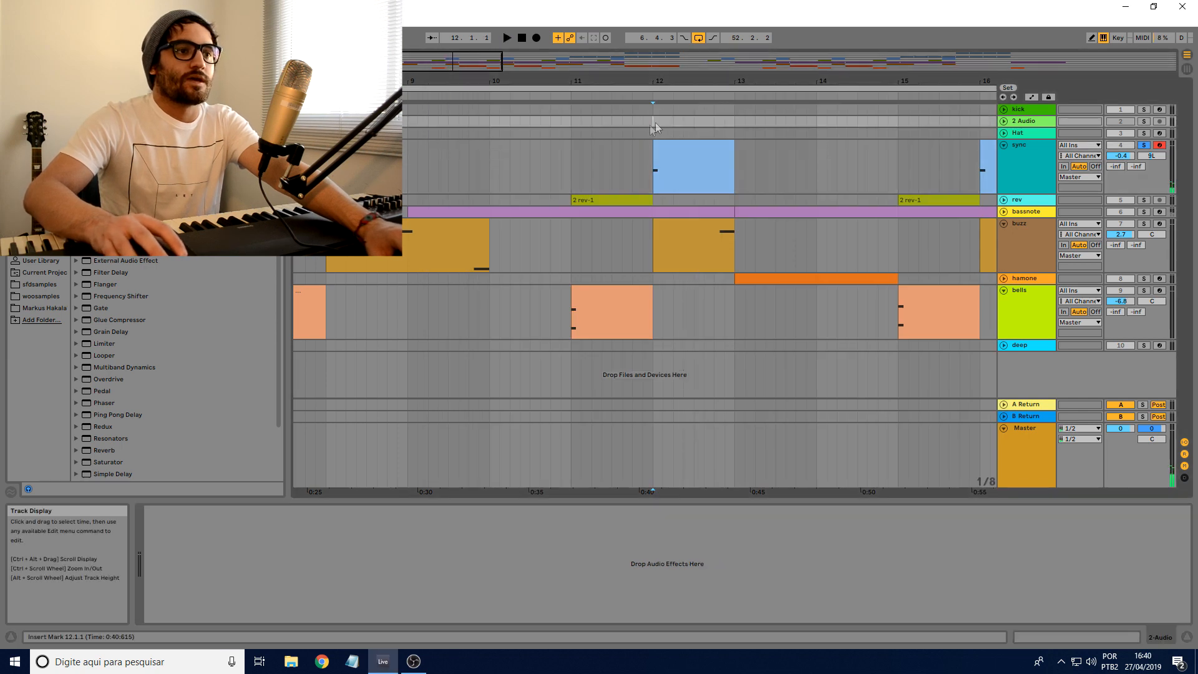
Step: Zoom in on the arrangement around bar 11, play it from there and stop playback
click(574, 133)
drag(633, 80, 633, 109)
key(space)
key(space)
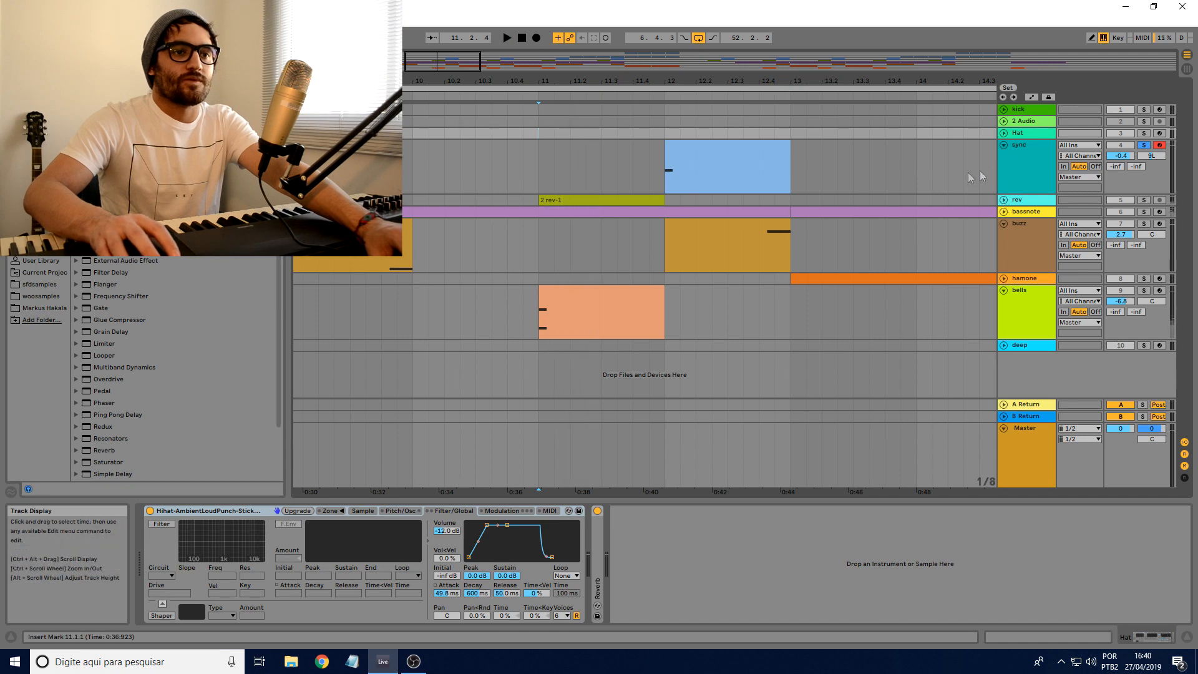
Step: Unfold the rev track, solo it while playing from the middle of bar 11, and stop playback
click(1004, 200)
drag(646, 80, 575, 165)
click(581, 162)
key(space)
click(1142, 200)
key(space)
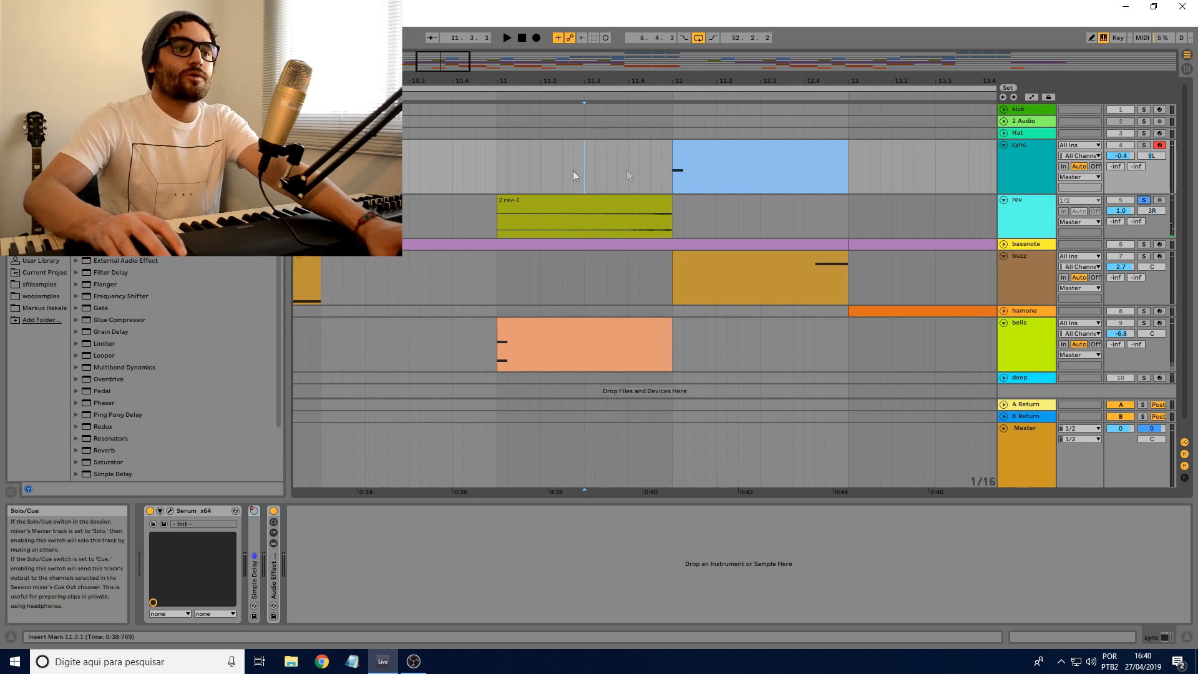
Step: Select the "2 rev-1" clip at bar 11 on the rev track and show its sample settings and waveform
click(533, 197)
click(540, 196)
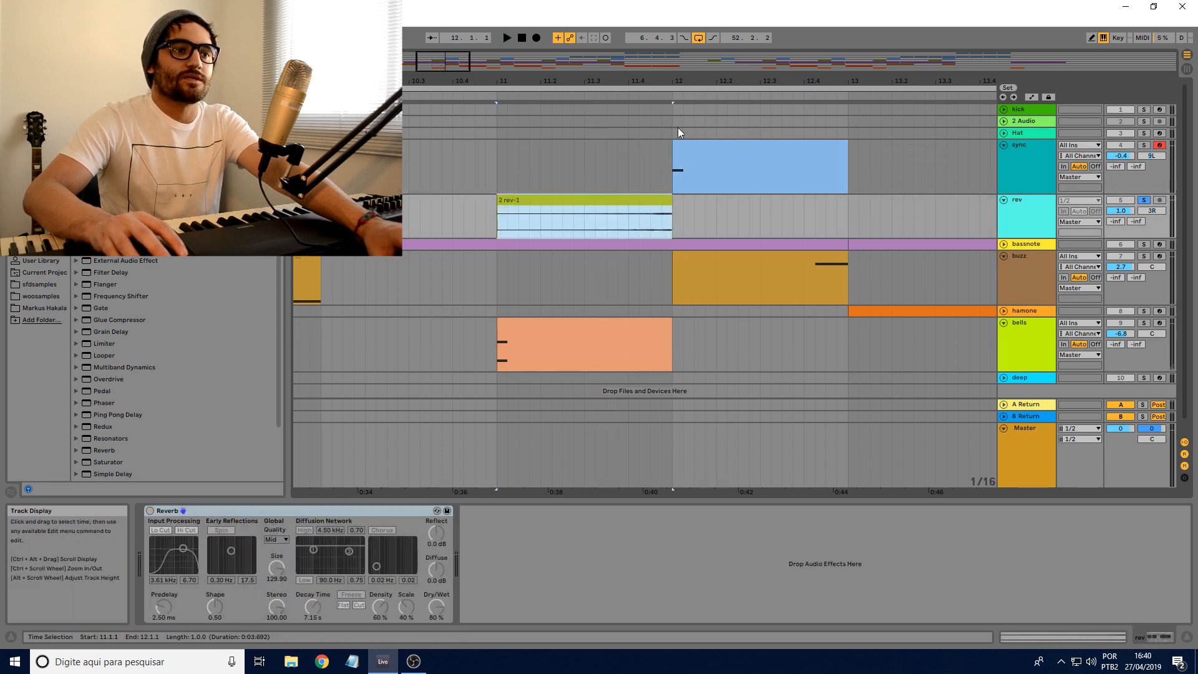
click(675, 126)
click(491, 177)
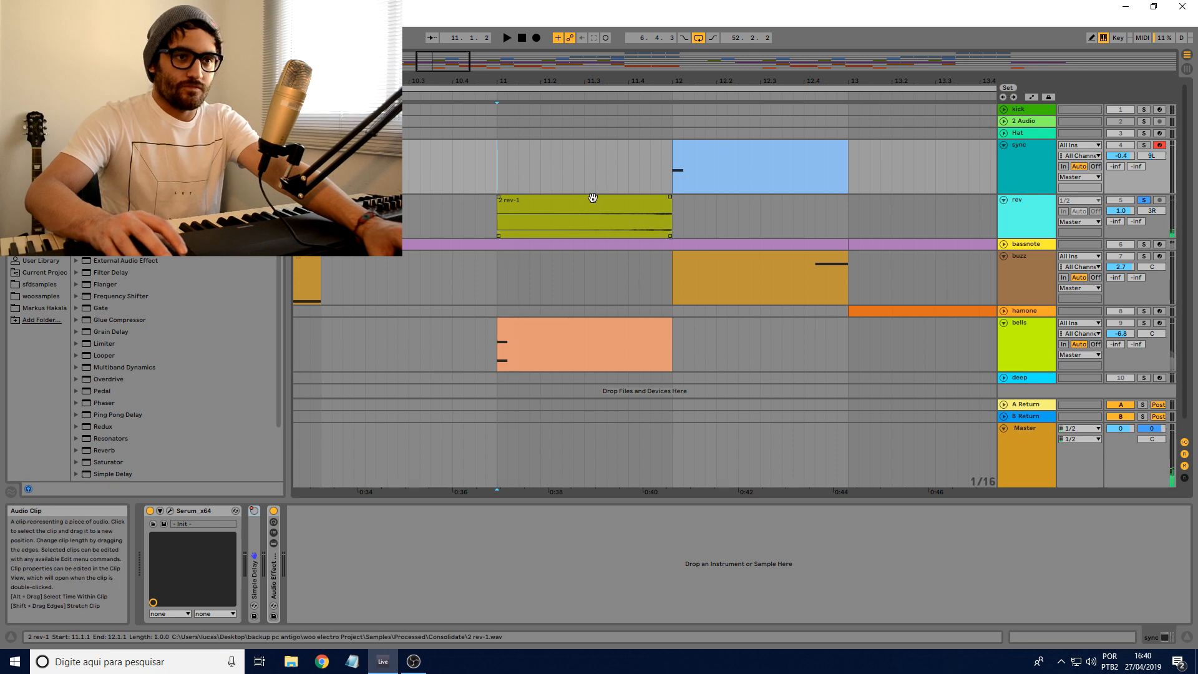
click(591, 199)
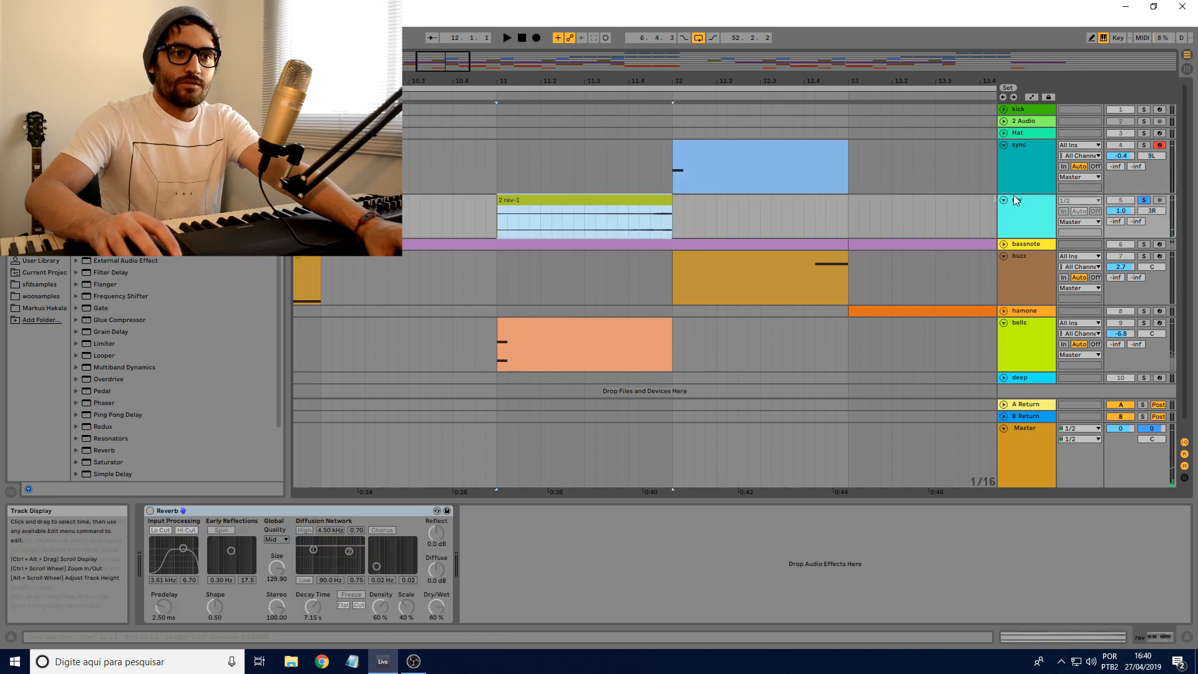
click(666, 200)
key(shift+Tab)
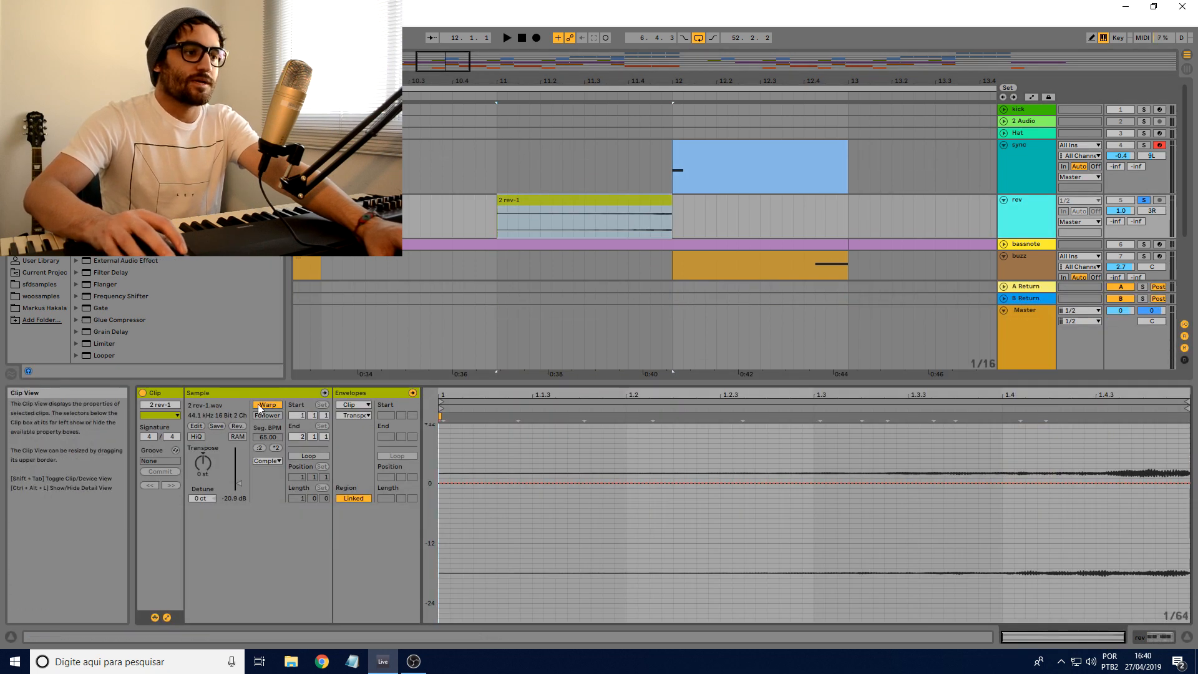
Step: Reverse the "2 rev-1" sample, listen to it from bar 11, stop playback and reverse the sample back again
click(238, 426)
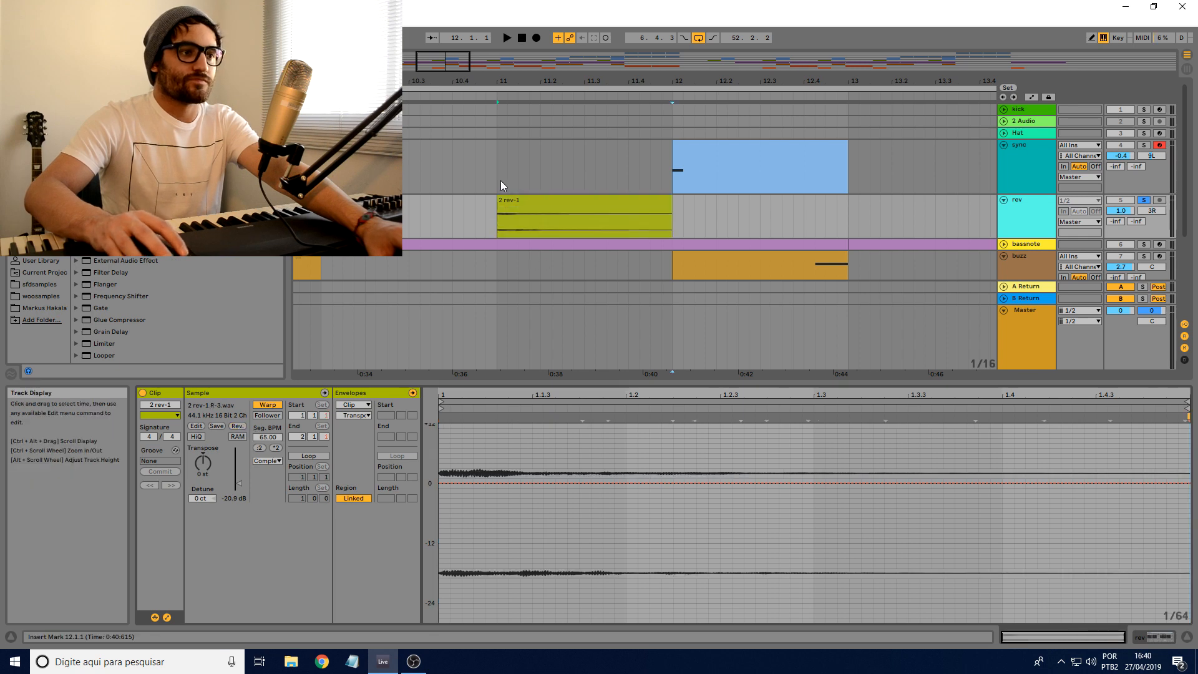
click(500, 181)
key(space)
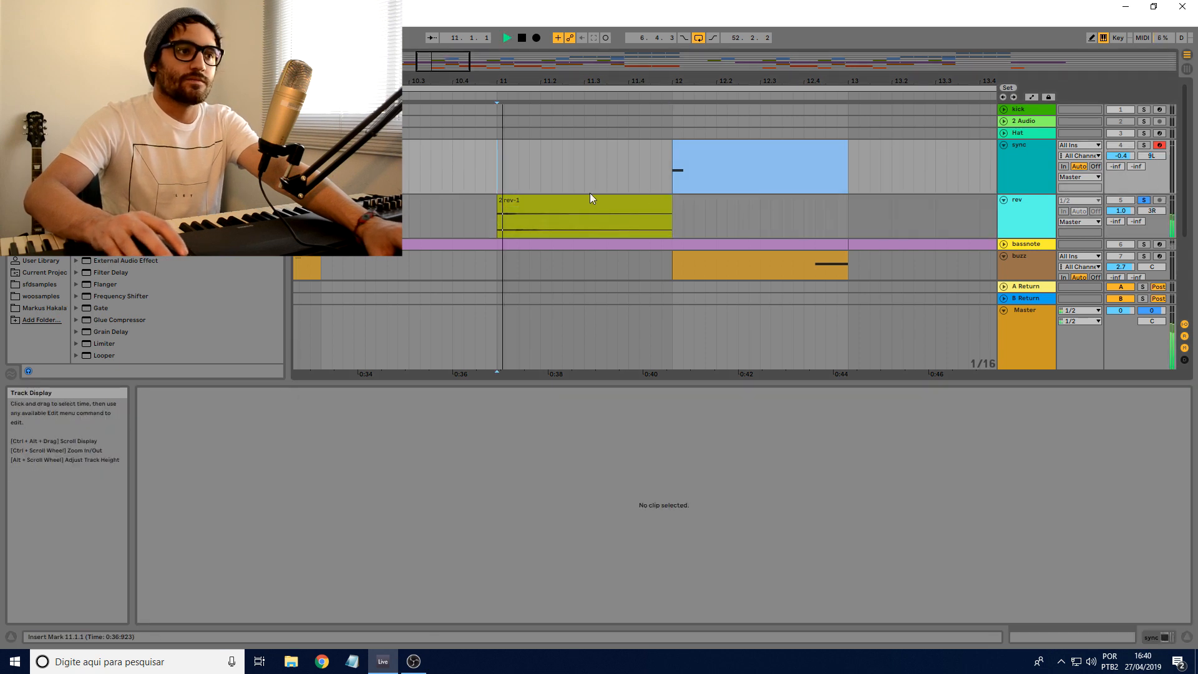
click(579, 211)
key(space)
click(236, 425)
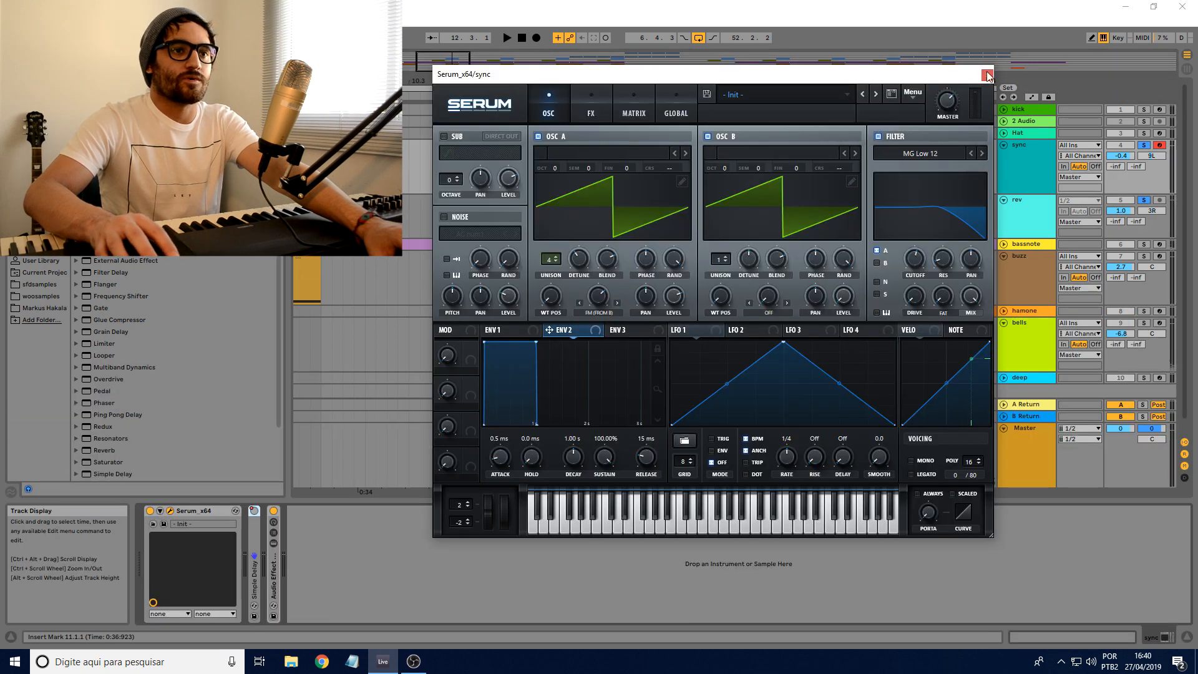
Step: Play the soloed sync and rev tracks from bar 11, stop playback and switch off the sync track's Audio Effect Rack
click(987, 75)
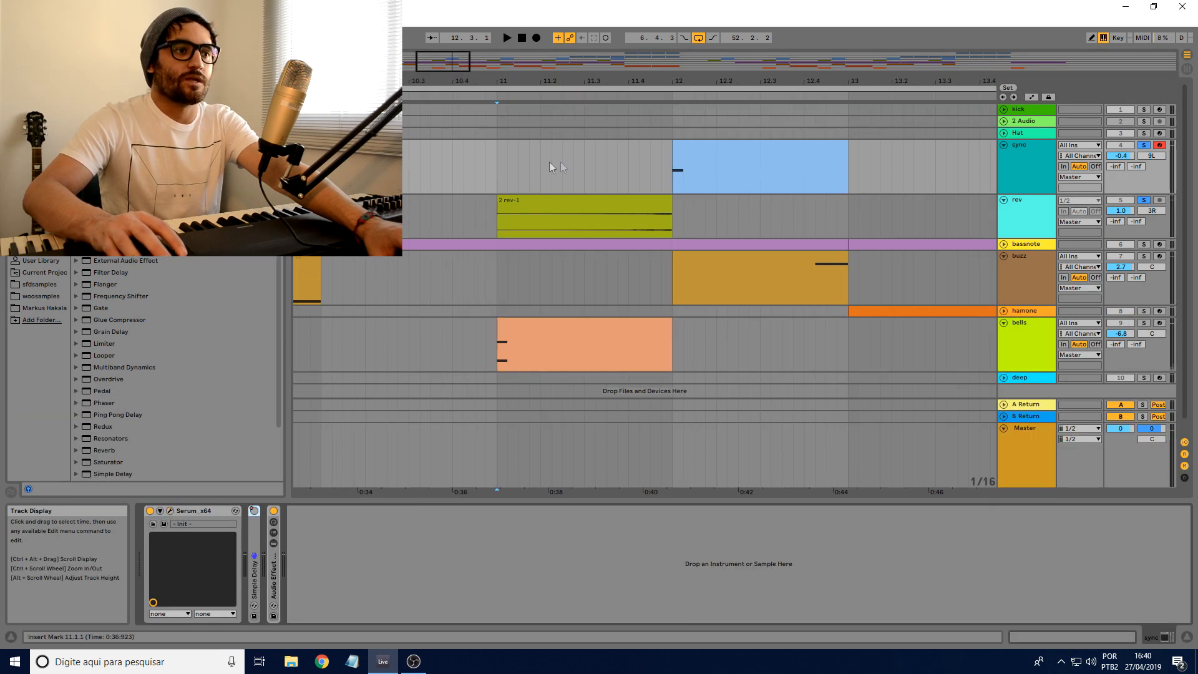
click(494, 161)
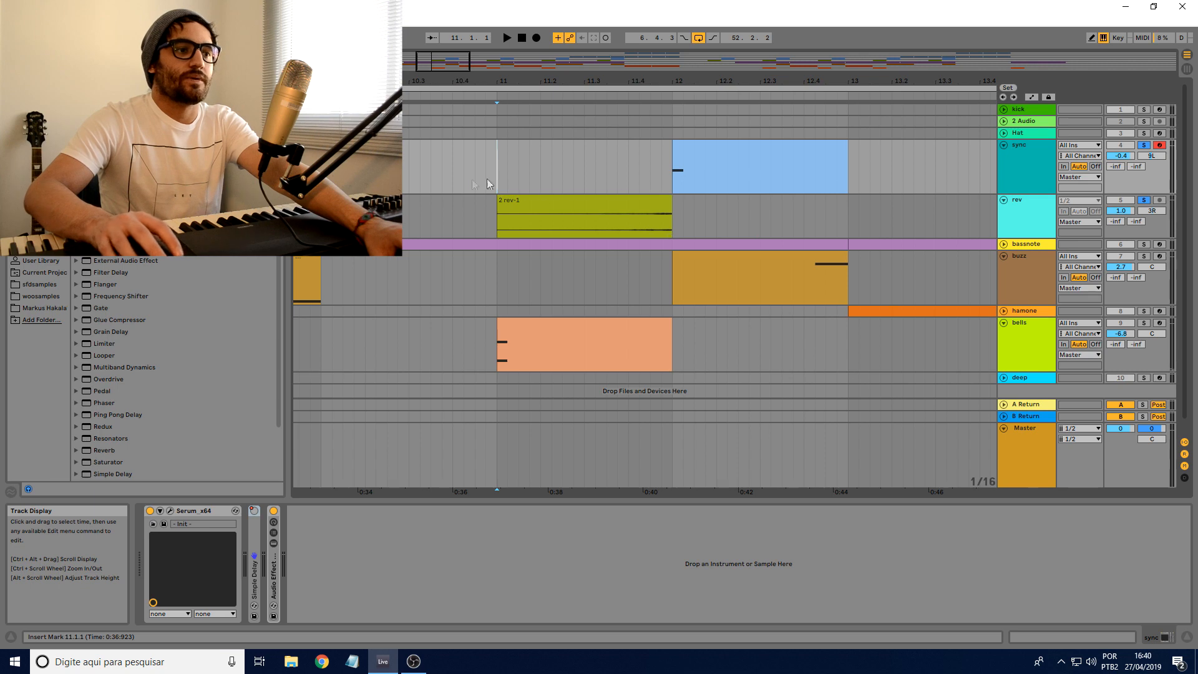
key(space)
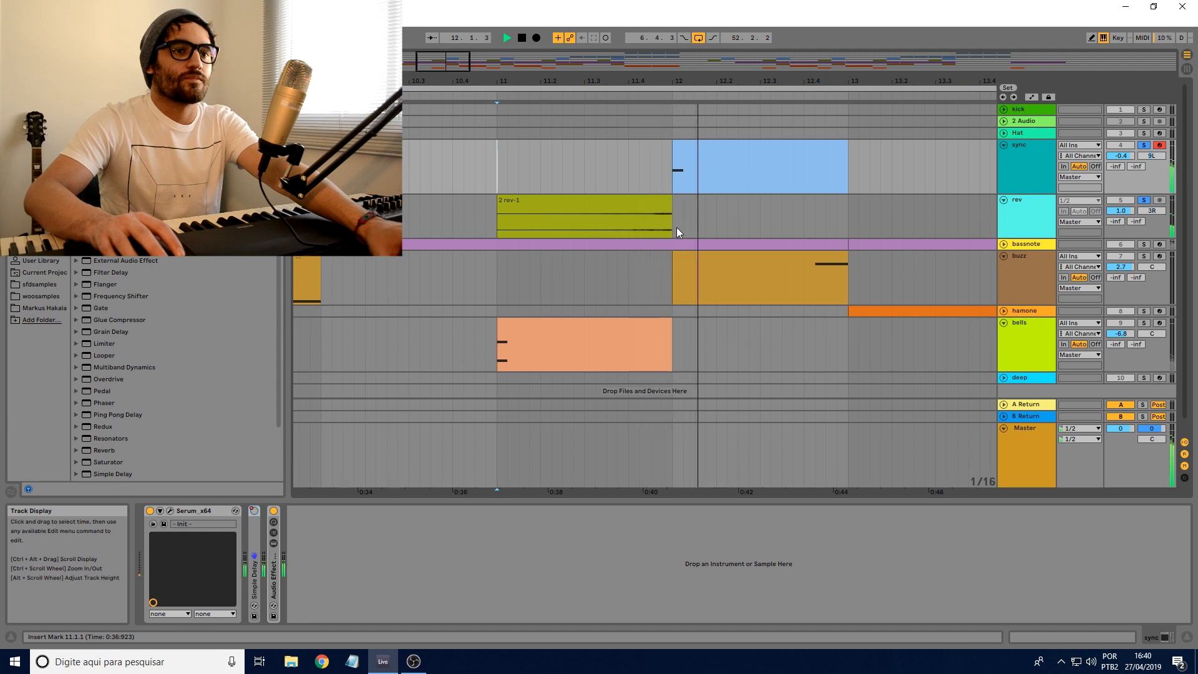
key(space)
click(273, 510)
Step: Unfold and solo the hamone track, arm it for recording while playing from bar 13, and stop playback
drag(724, 79, 680, 43)
click(717, 204)
drag(742, 80, 654, 80)
click(1003, 311)
click(1144, 311)
key(space)
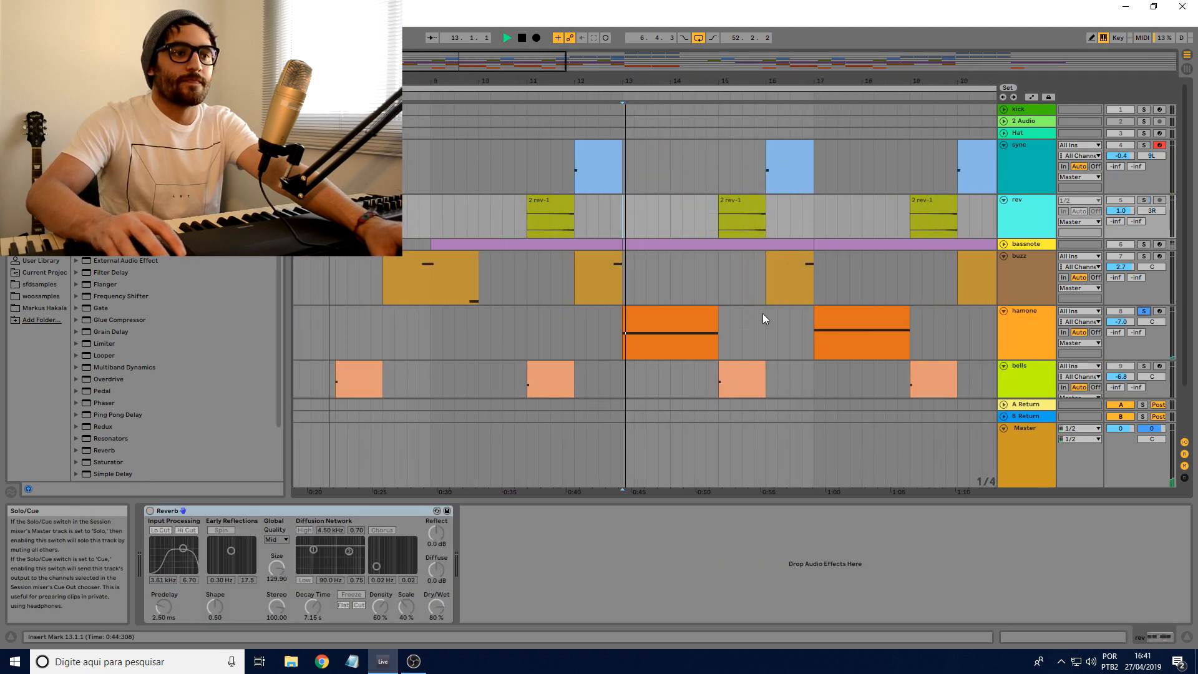
click(1160, 311)
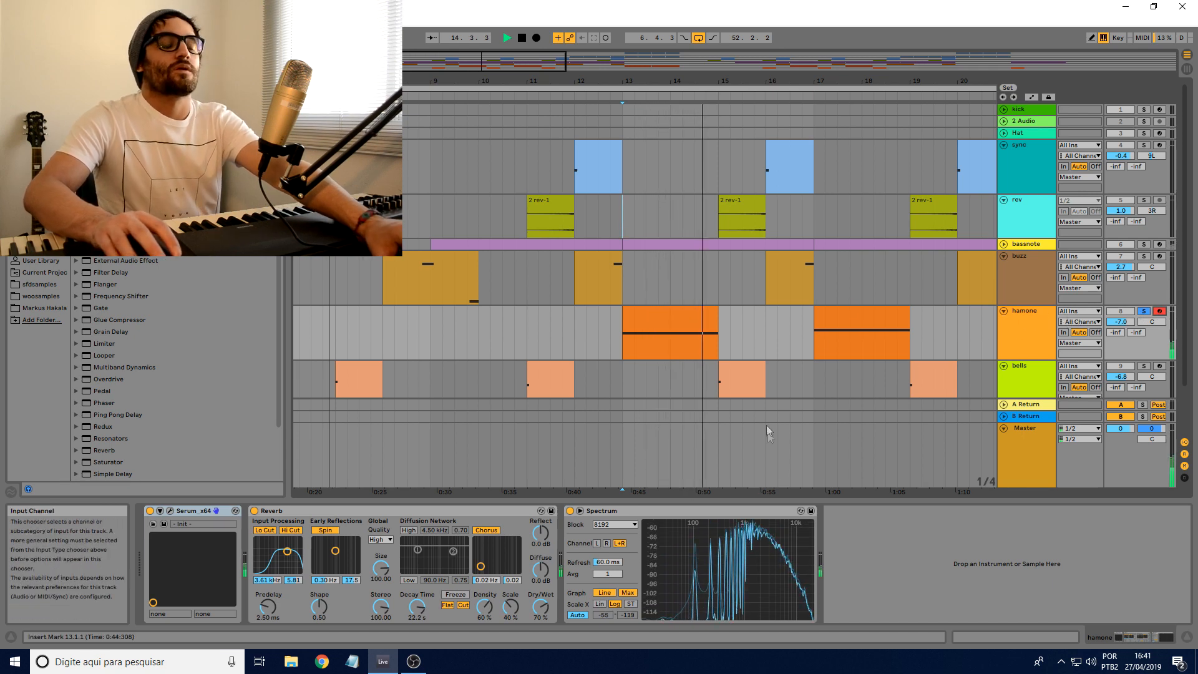
key(space)
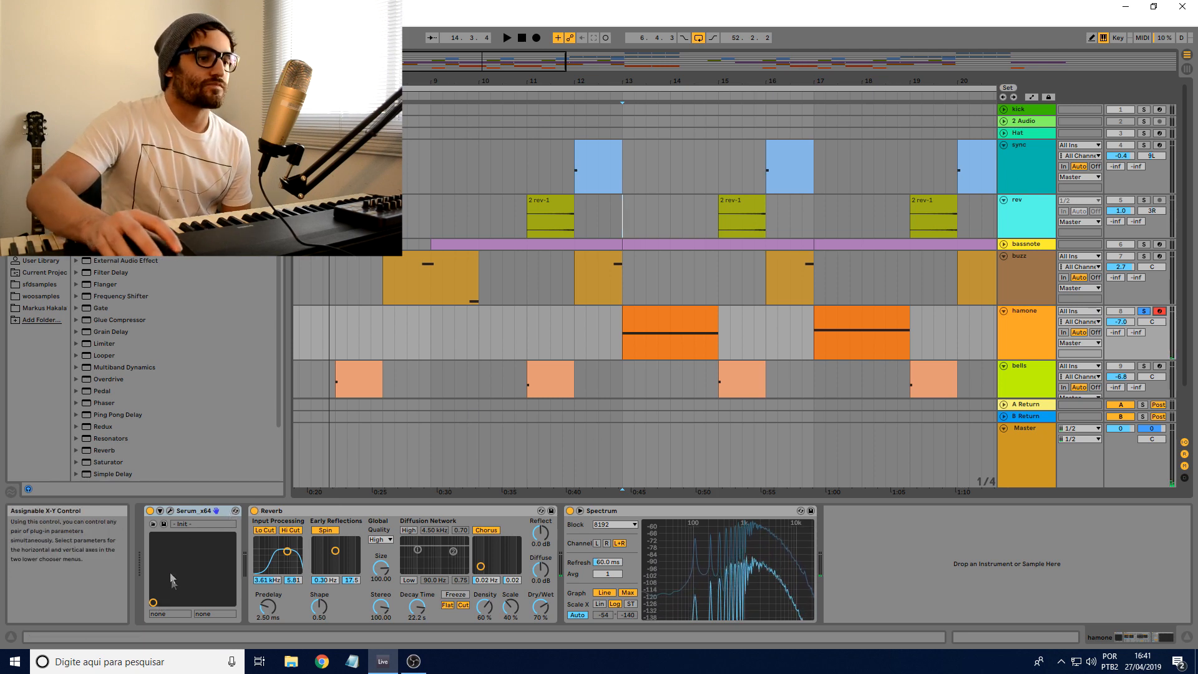
Step: Bypass the Reverb on the hamone track and inspect its Serum effects, oscillator and filter cutoff settings
click(254, 511)
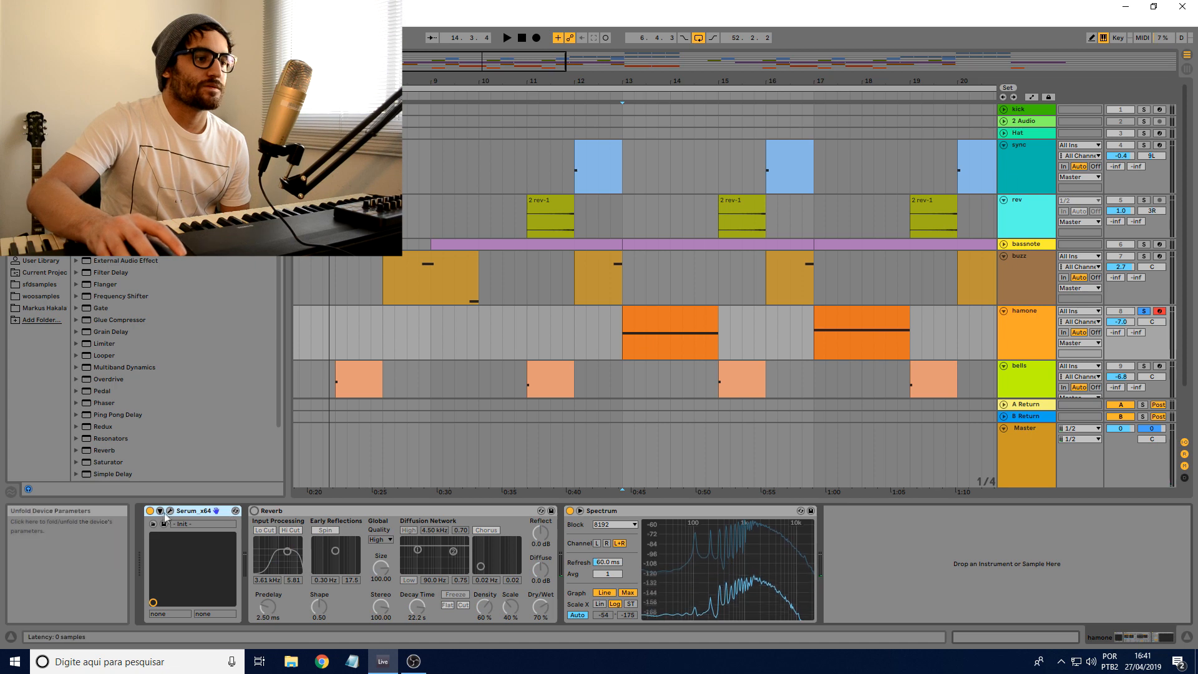
click(169, 511)
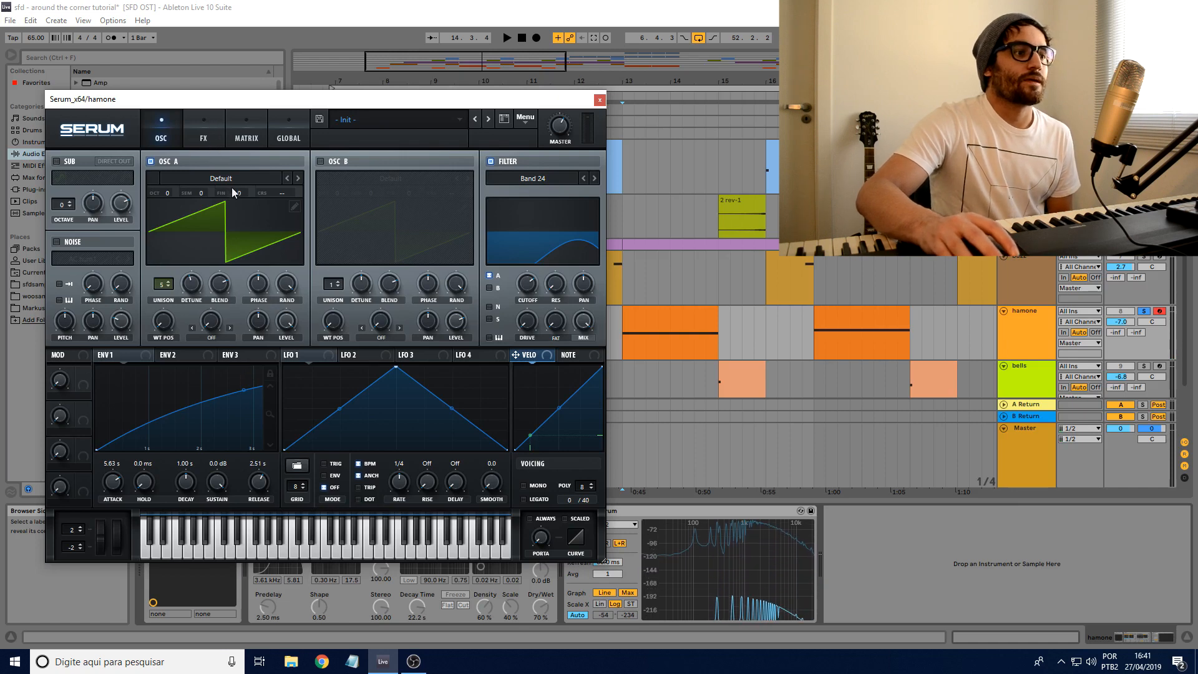
click(204, 132)
click(271, 130)
click(170, 125)
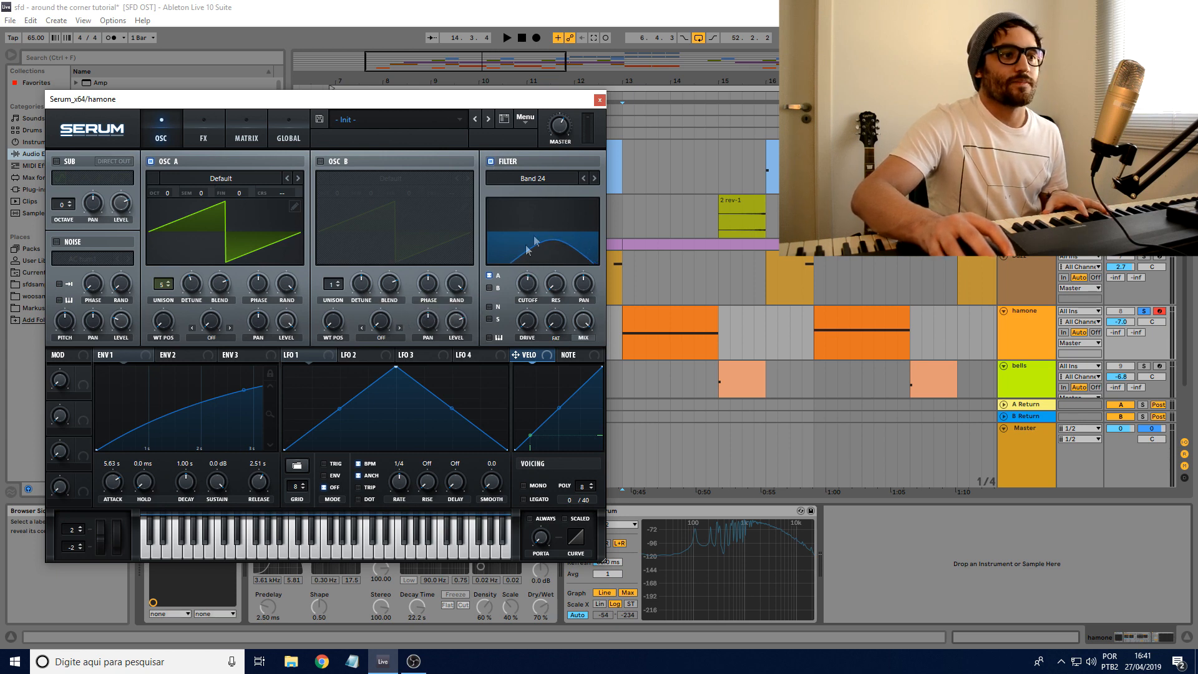
mouse_move(528, 279)
mouse_down()
mouse_move(534, 252)
mouse_move(531, 274)
mouse_up()
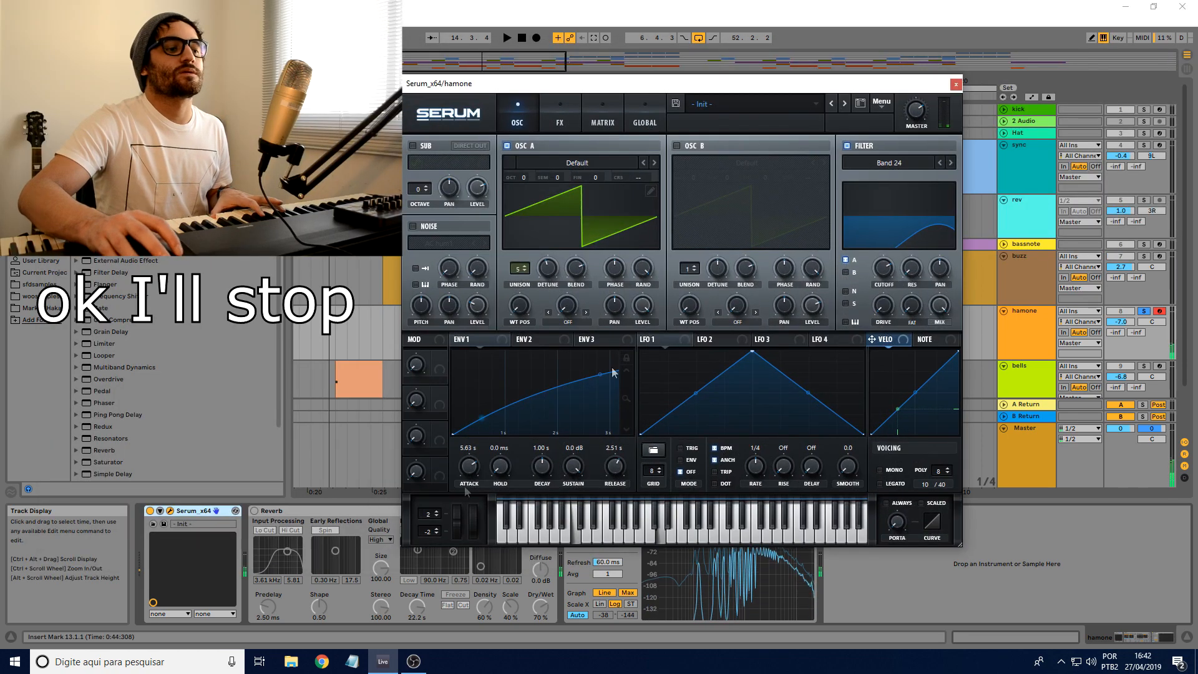
Step: Switch the hamone track's Reverb back on and close the Serum editor
click(254, 511)
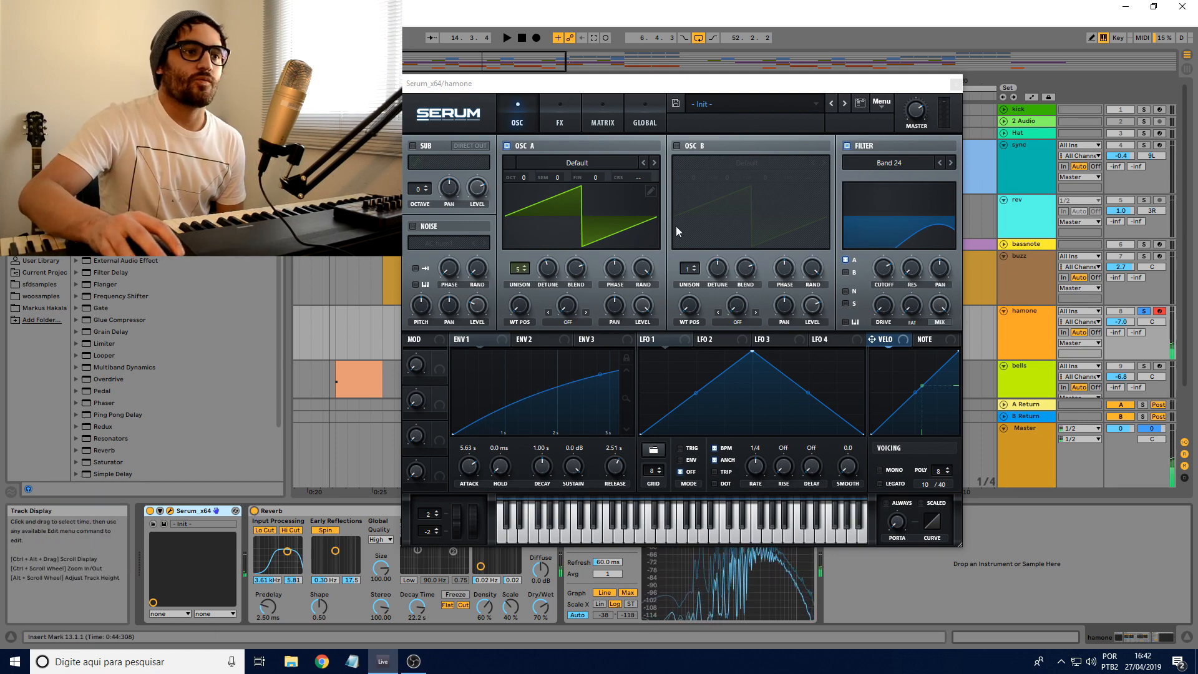
drag(658, 82, 660, 105)
drag(880, 108, 885, 101)
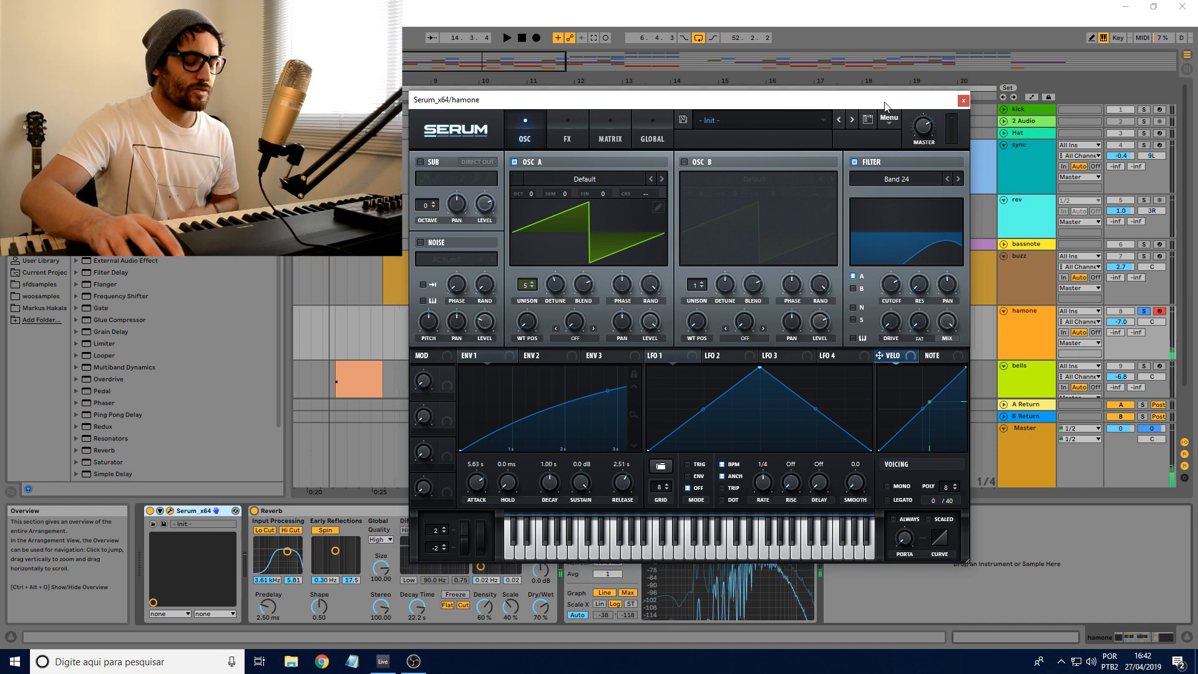
click(963, 103)
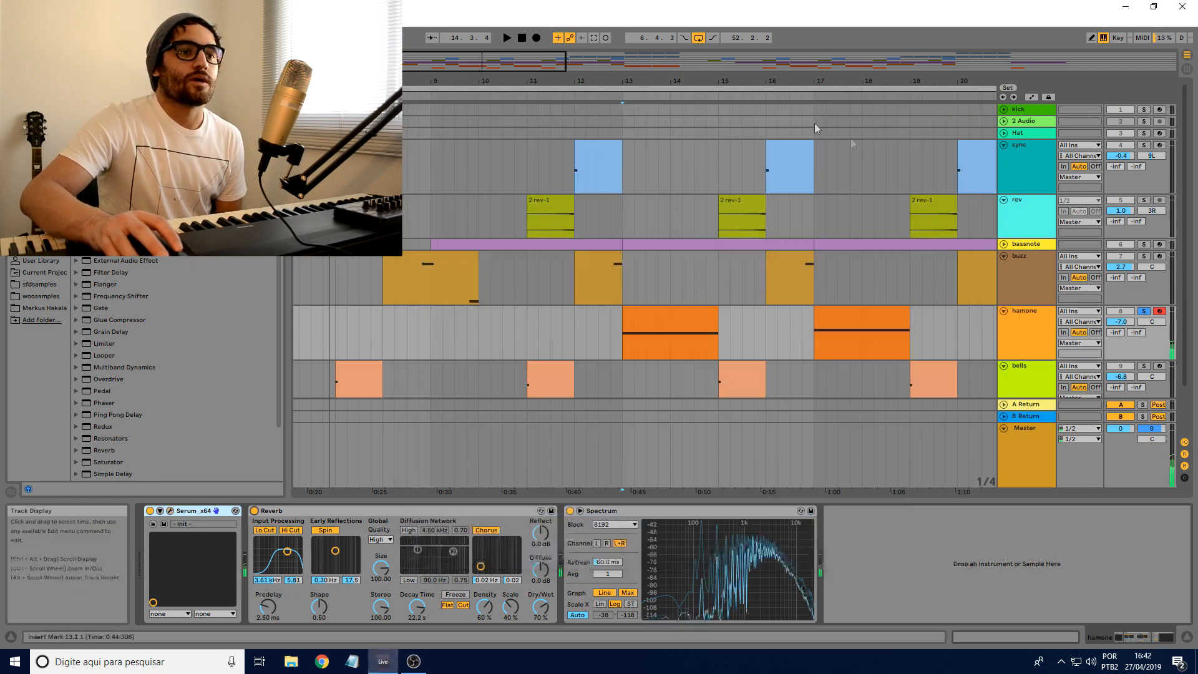
Step: Place the insert marker at bar 9, then unfold, solo and arm the bassnote track
drag(593, 85, 594, 69)
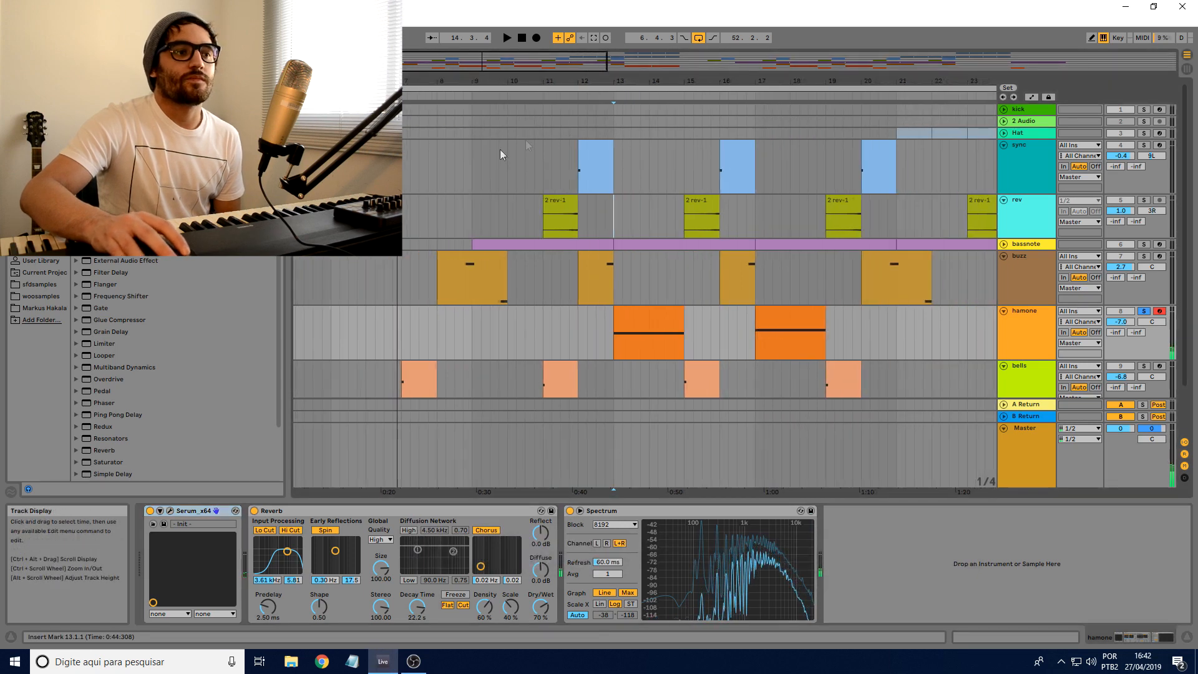
click(534, 144)
click(473, 155)
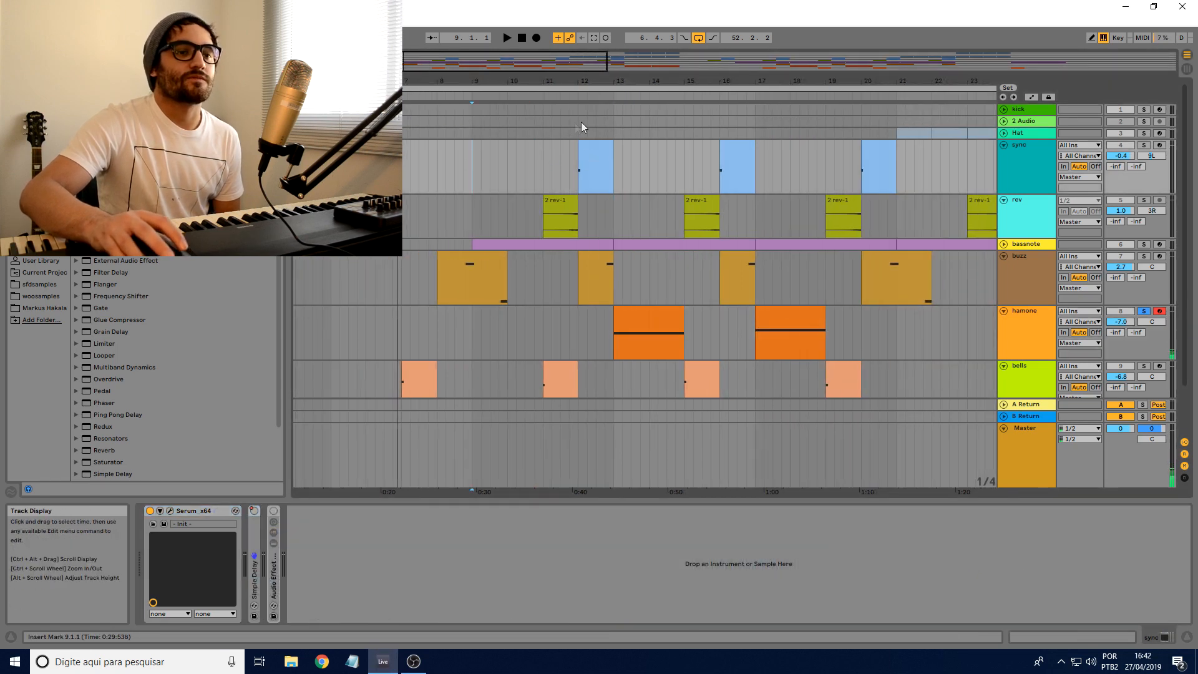
click(465, 219)
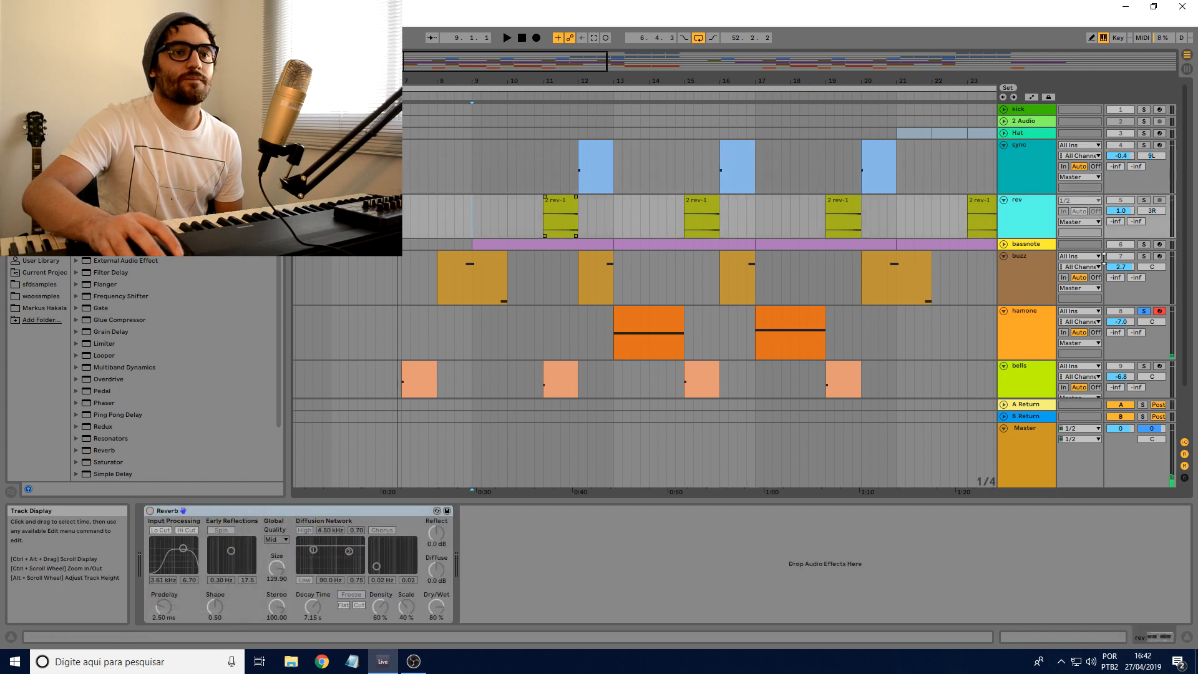
click(1004, 244)
click(1144, 245)
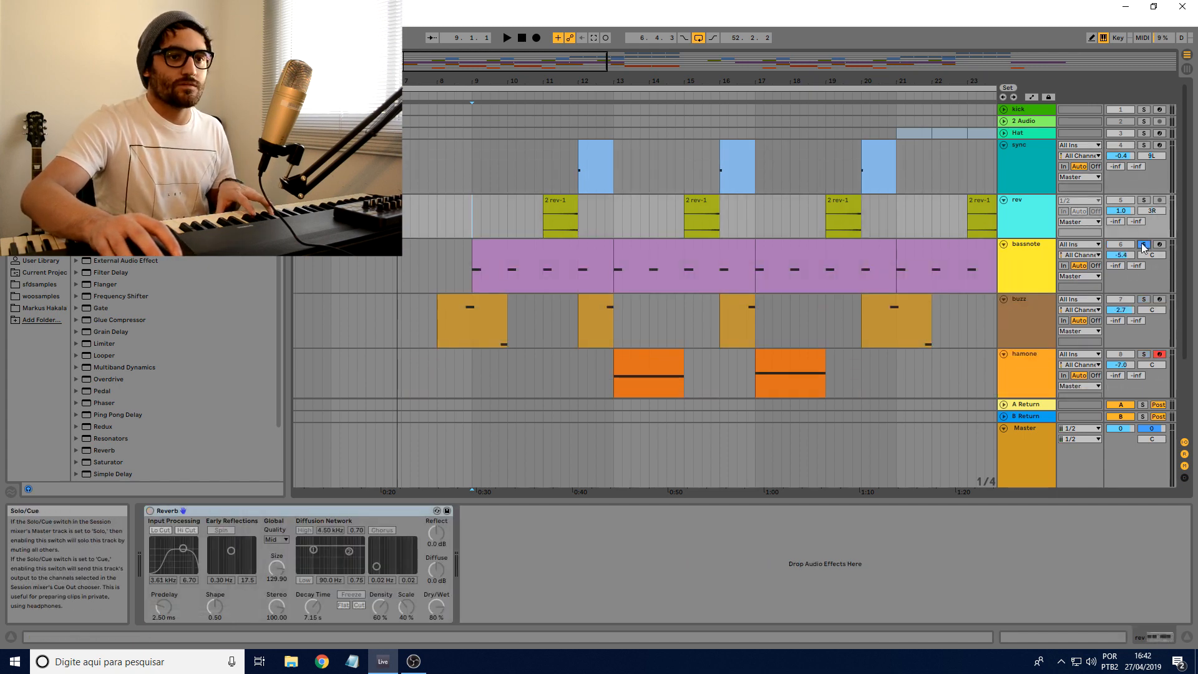
click(1152, 248)
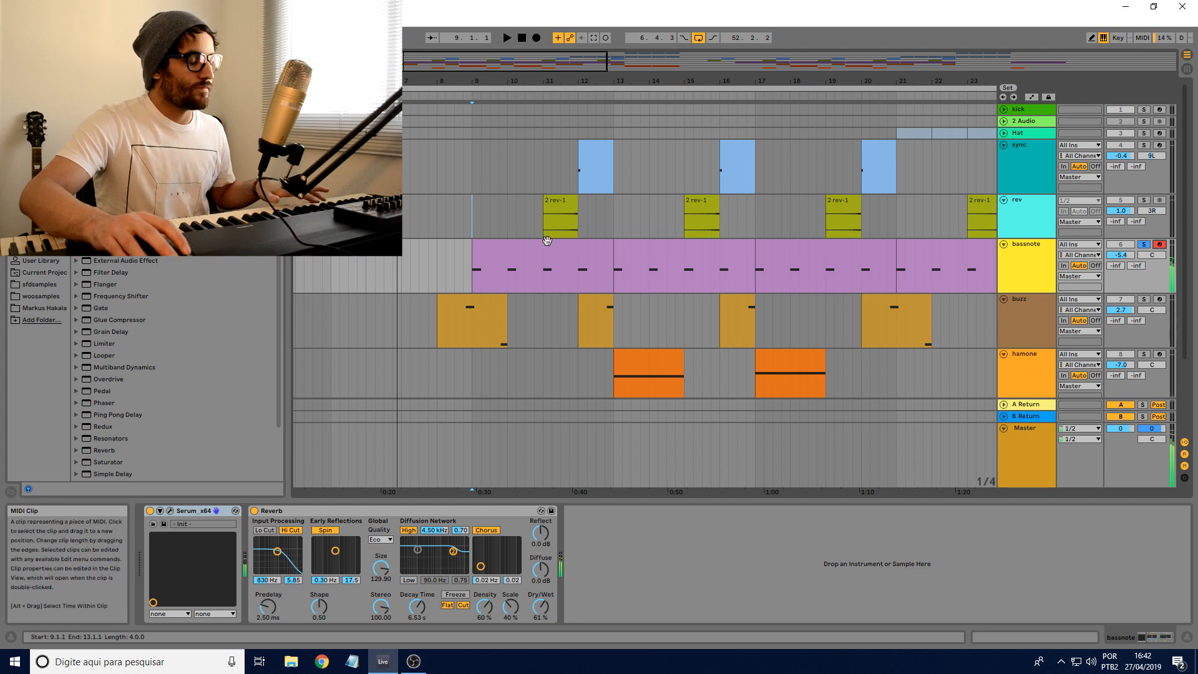
Step: Move the insert marker to bar 13 and show the hamone track's devices
scroll(622, 219, down, 2)
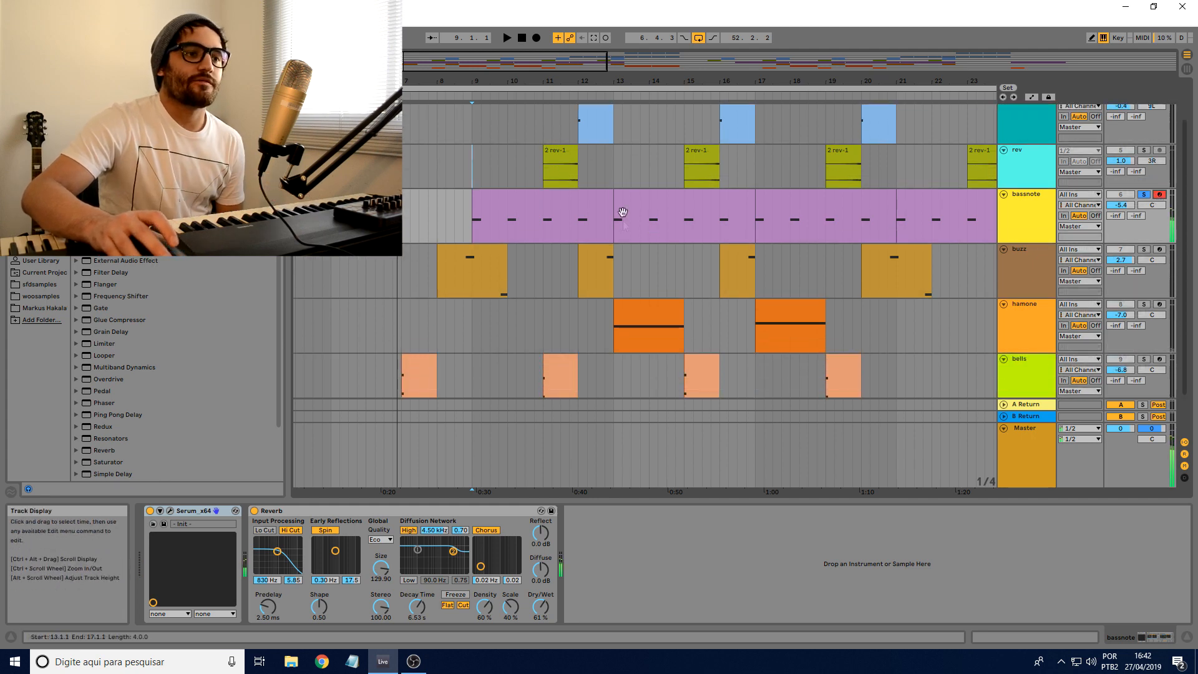
click(617, 271)
click(628, 309)
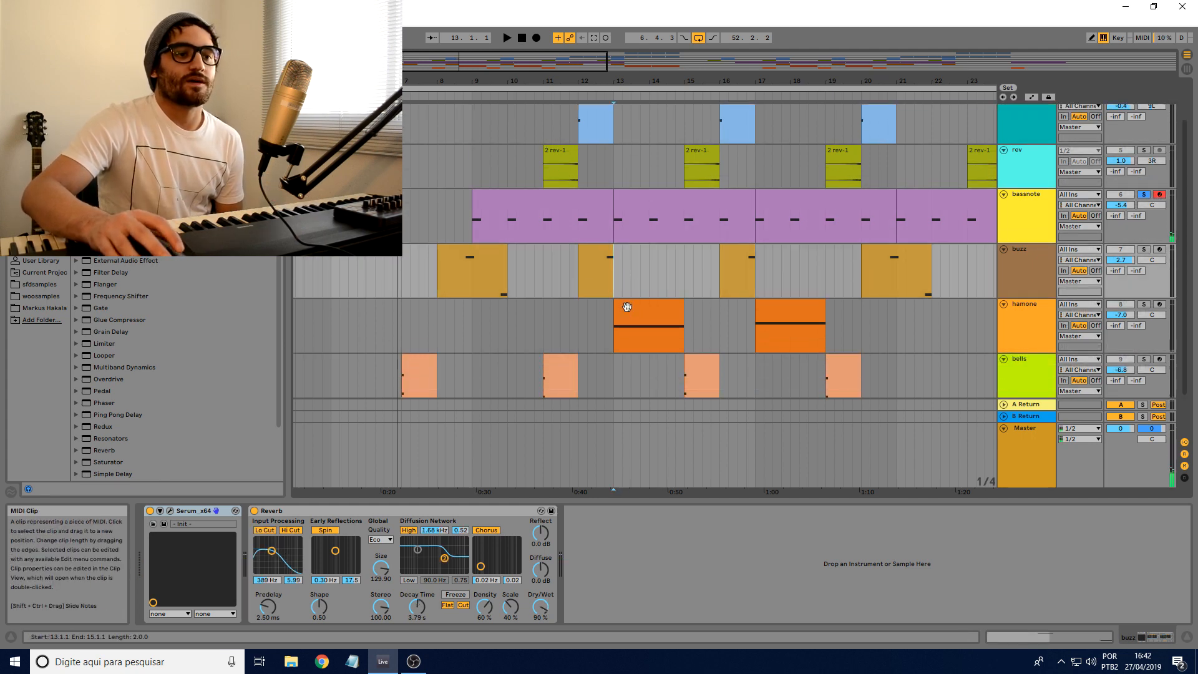
click(649, 340)
scroll(651, 346, up, 2)
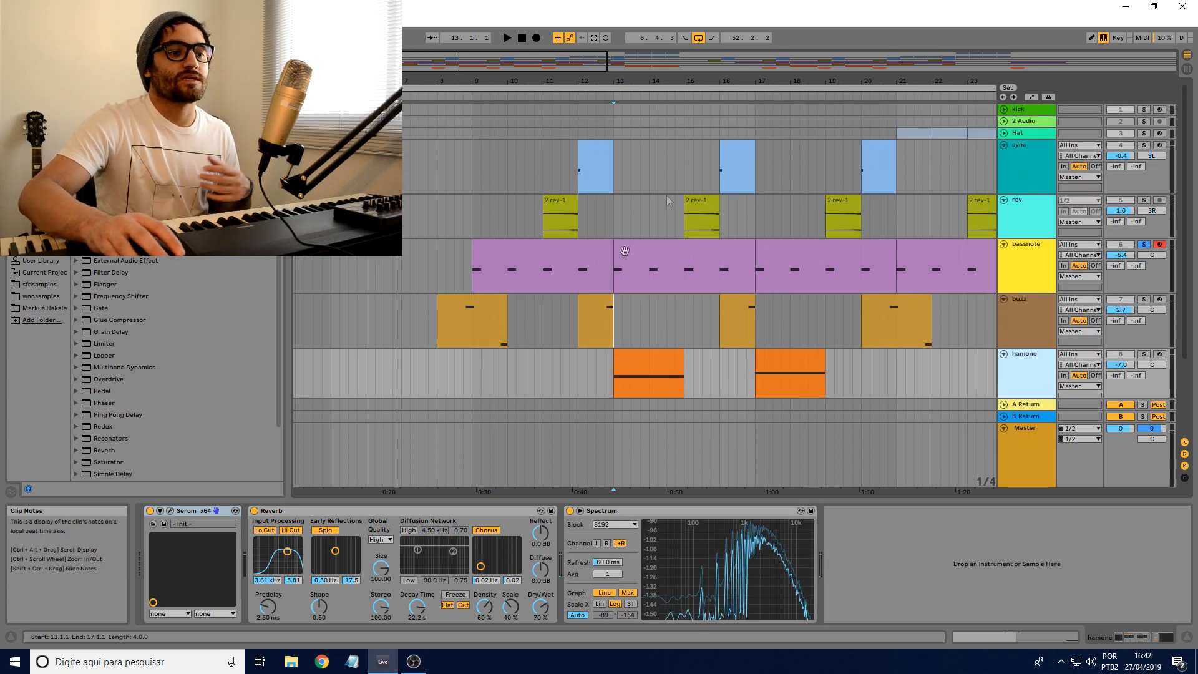
Step: Solo the sync track, play it from bar 12 and show its device chain
click(579, 134)
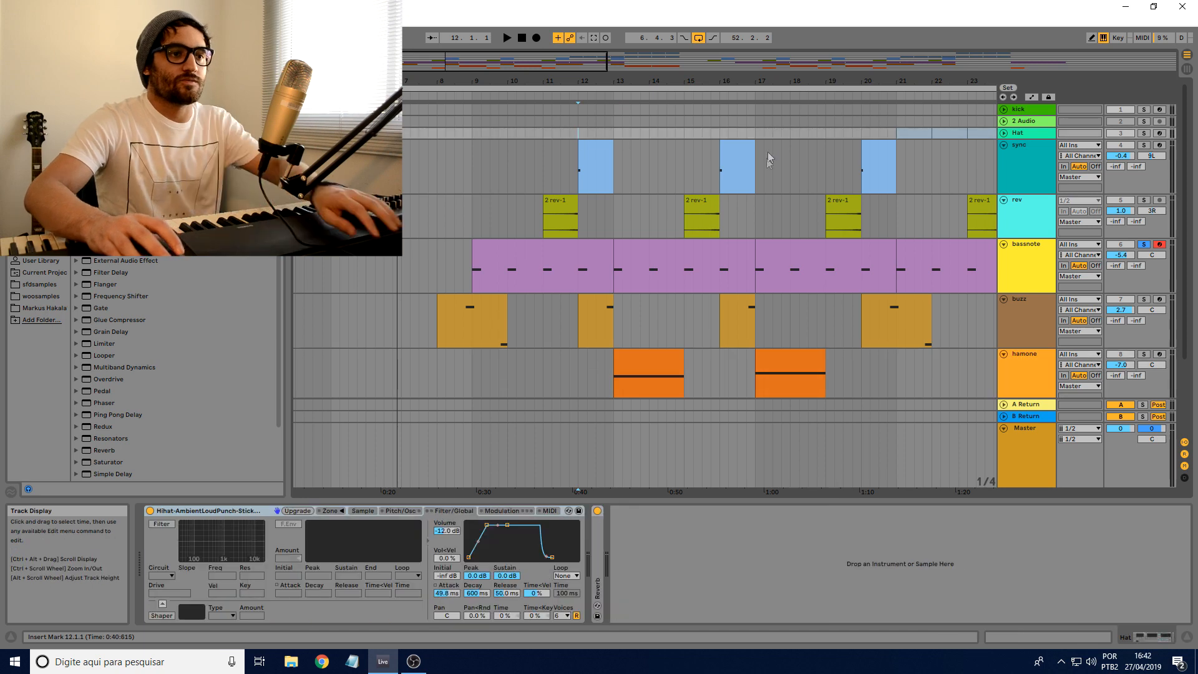
key(space)
click(1144, 145)
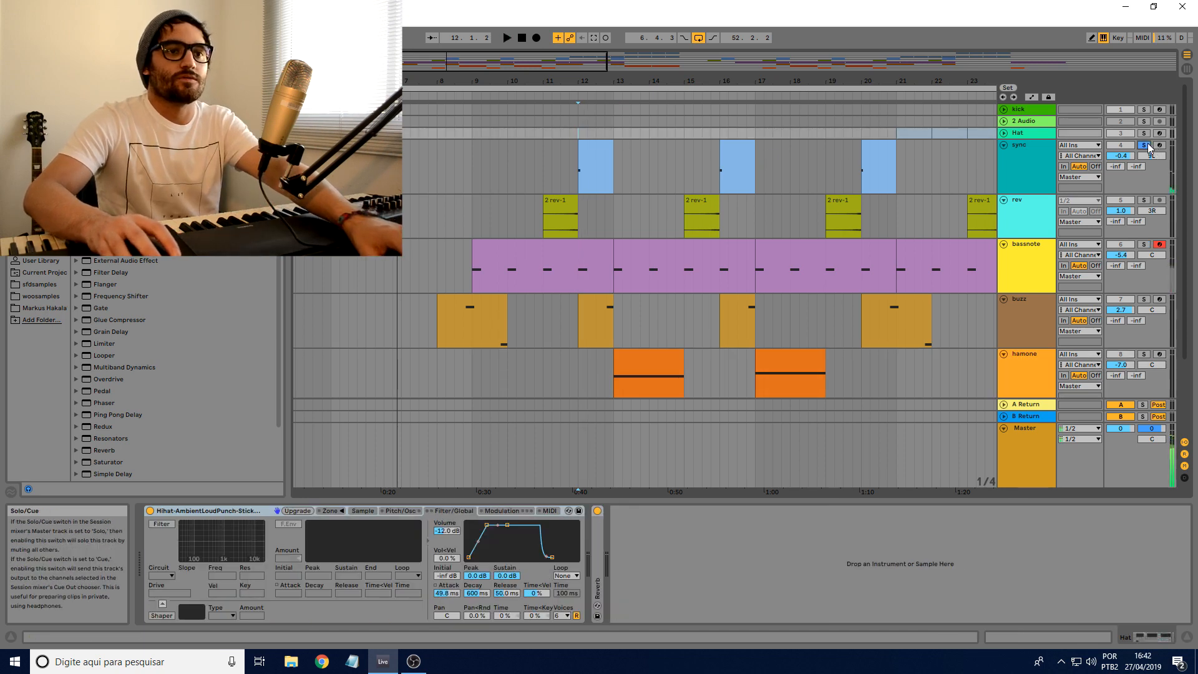
key(space)
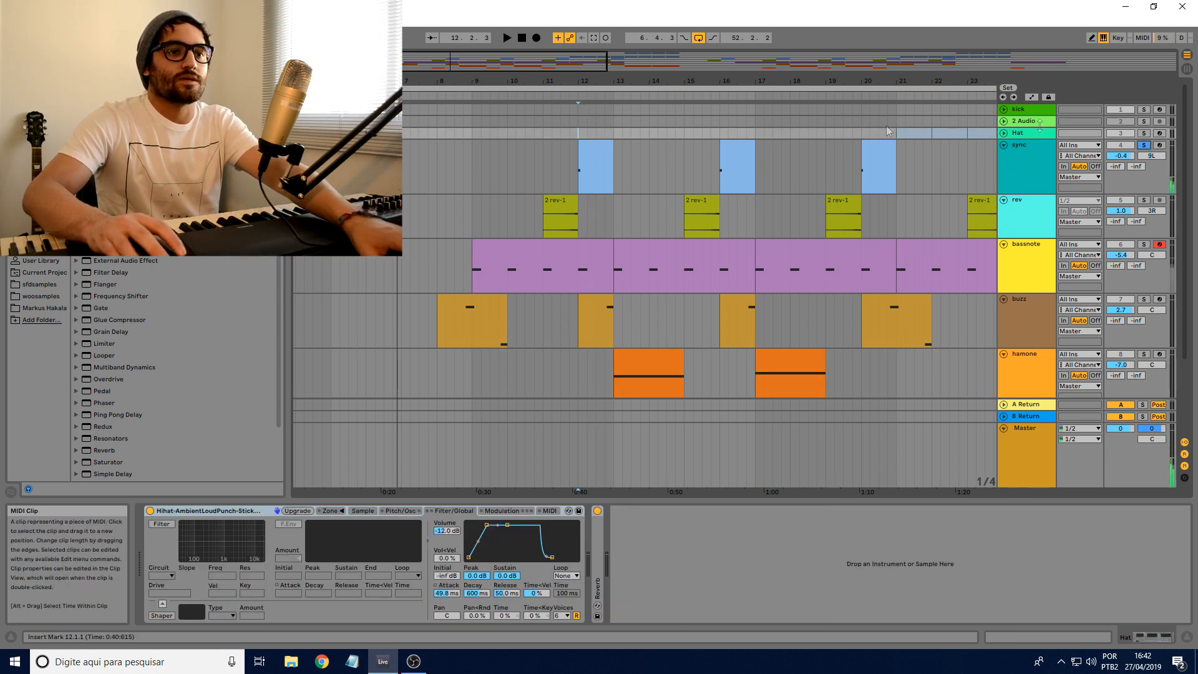
click(1028, 147)
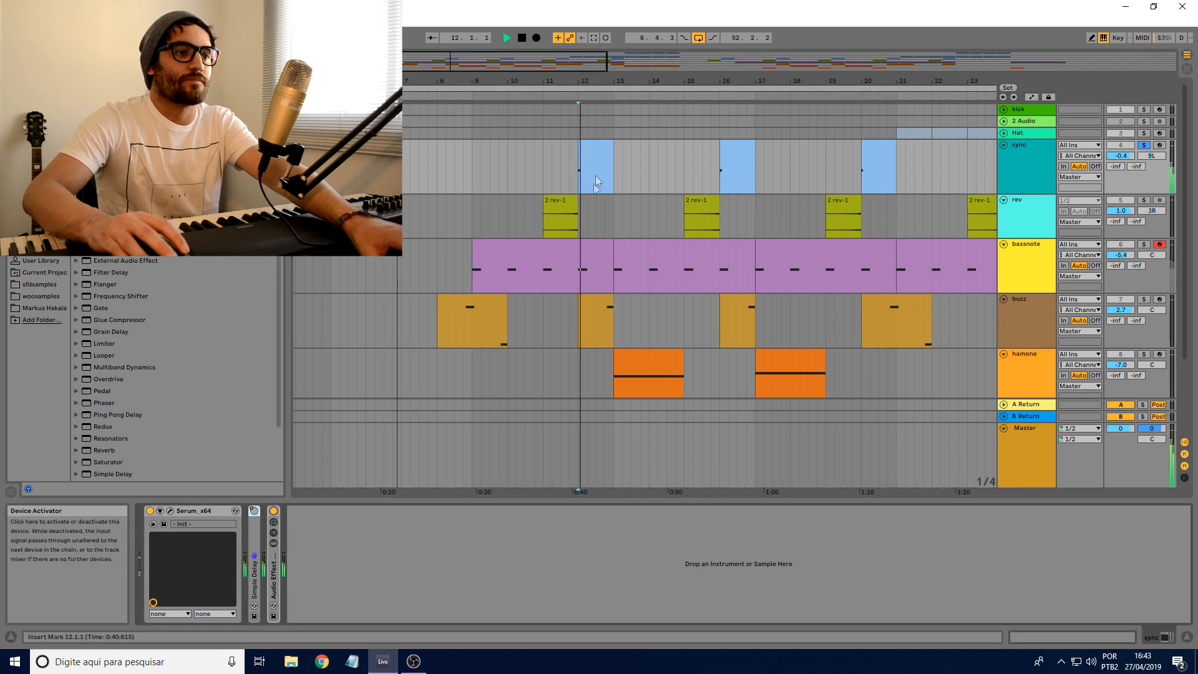
Step: Solo the bells track, play it from bar 11 and stop playback
scroll(443, 169, down, 4)
click(545, 305)
click(1144, 309)
key(space)
key(space)
scroll(621, 226, up, 4)
scroll(455, 186, down, 8)
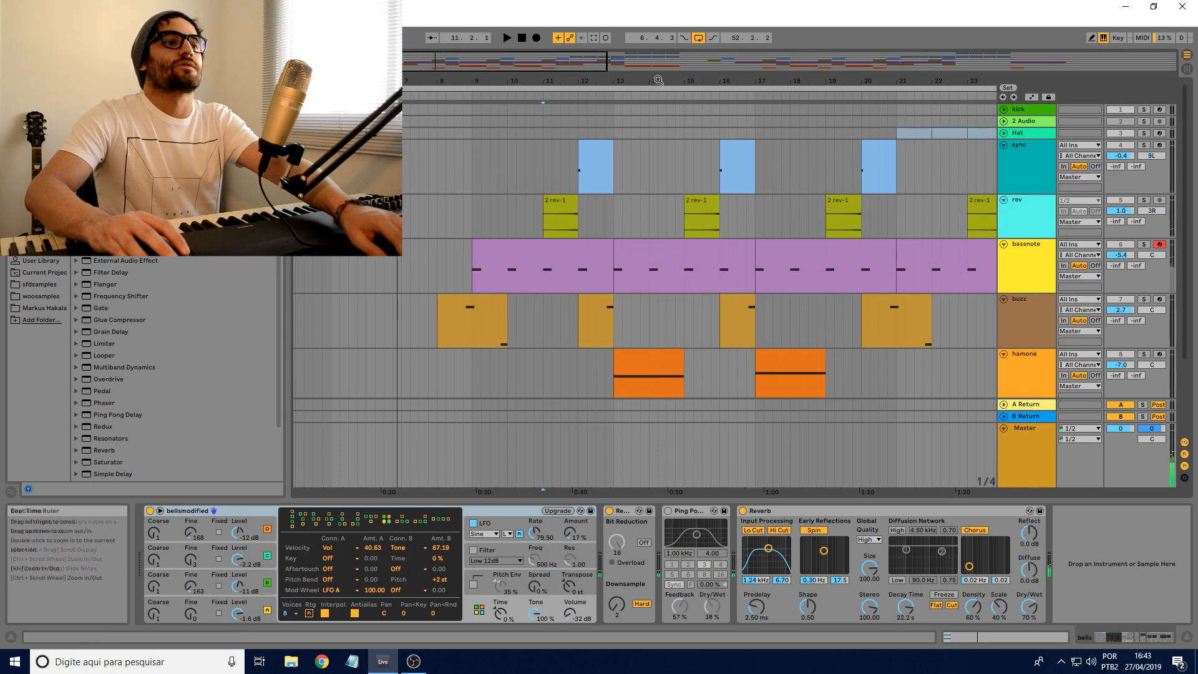